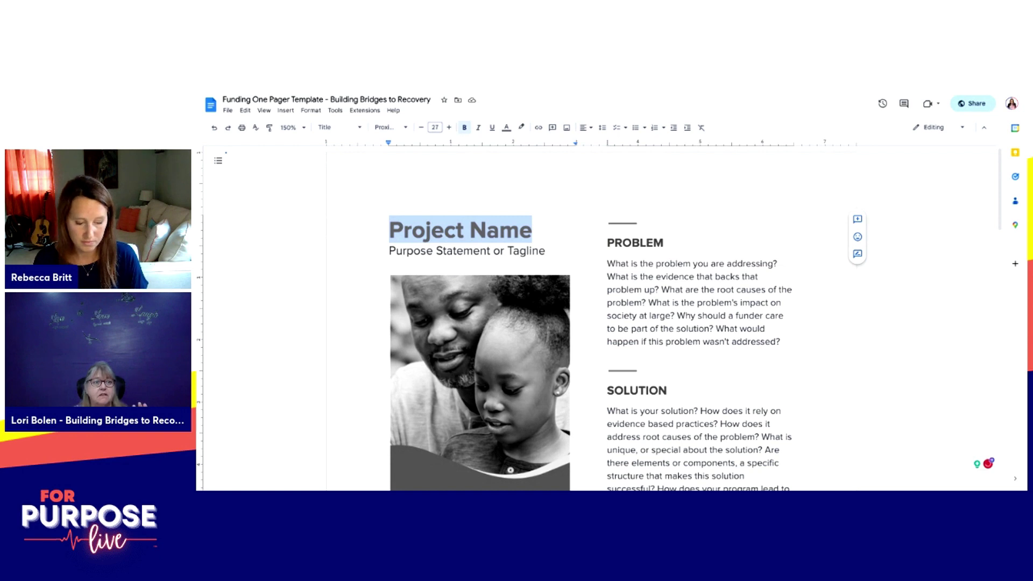
# Step: Replace the Project Name title with 'BALM 12' and jump to the blank space below EXAMPLE
pyautogui.write('BAL')
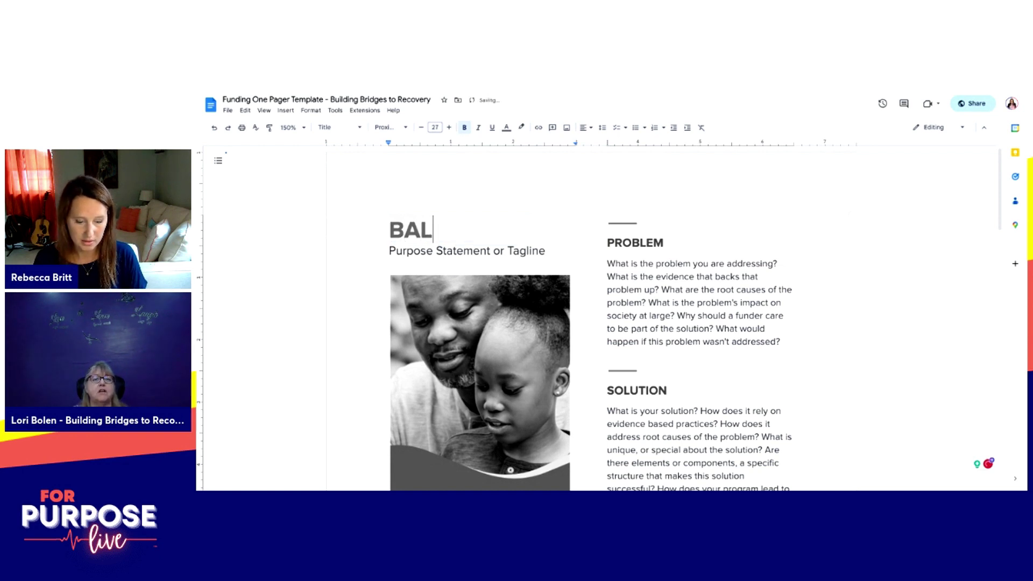
pyautogui.write('M')
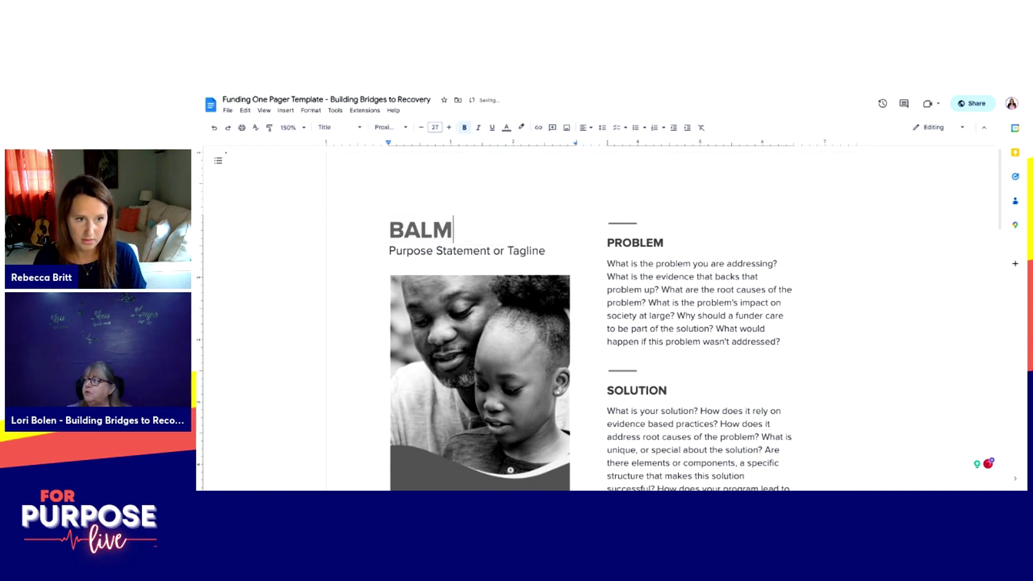
pyautogui.write(' 12')
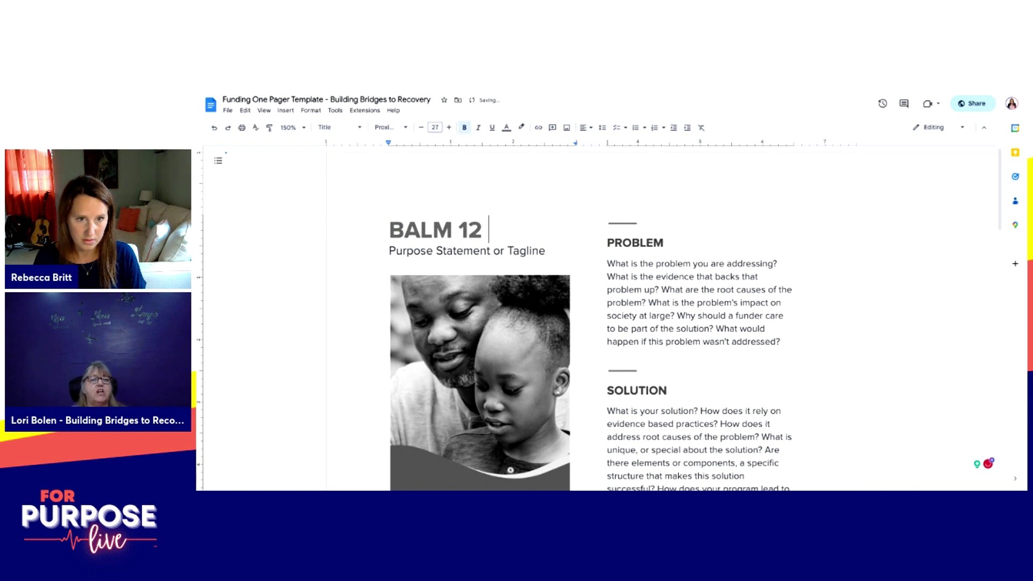
pyautogui.hotkey('ctrl', 'End')
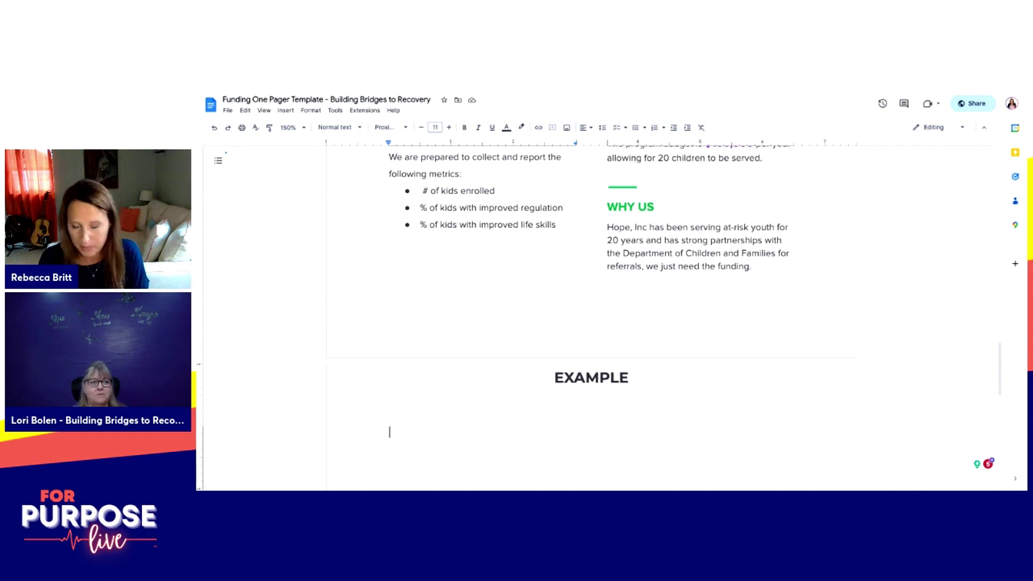
# Step: Type notes 'BALM 12 Principles for Family Recovery', 'Helping families heal and unite' and the restoring-peace line
pyautogui.write('B')
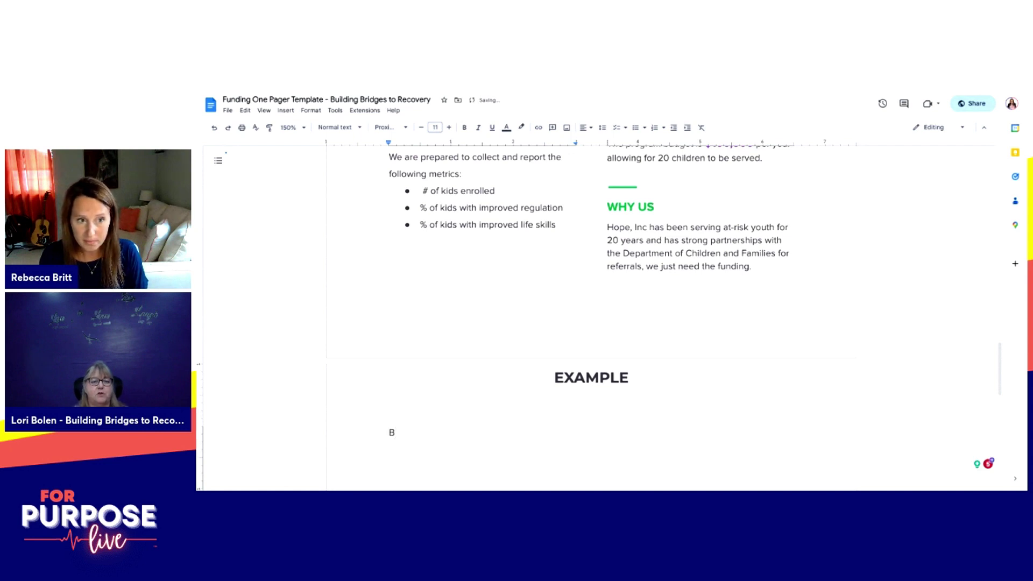
pyautogui.write('ALM 12 Pr')
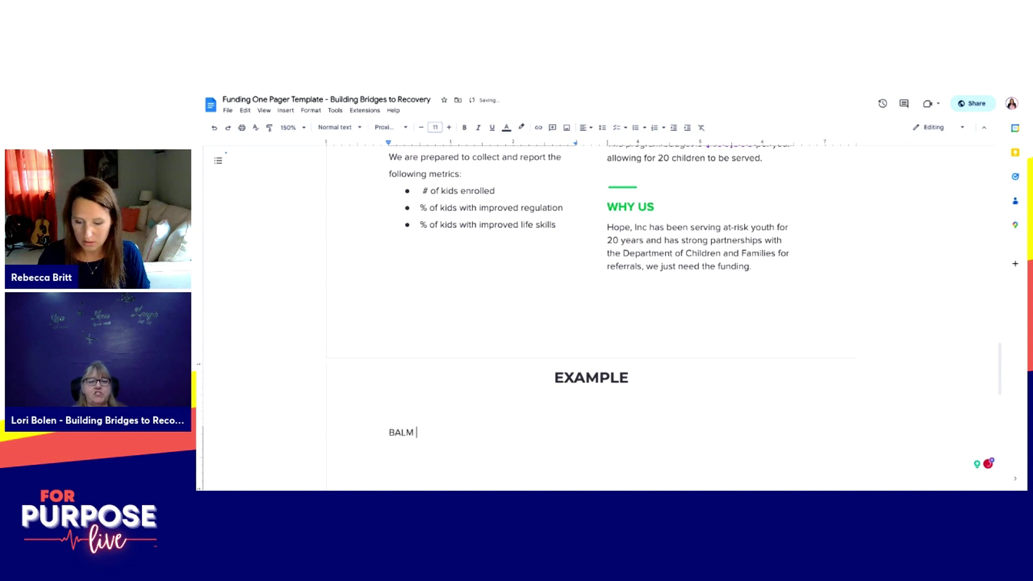
pyautogui.write('inciples for Family Recovery')
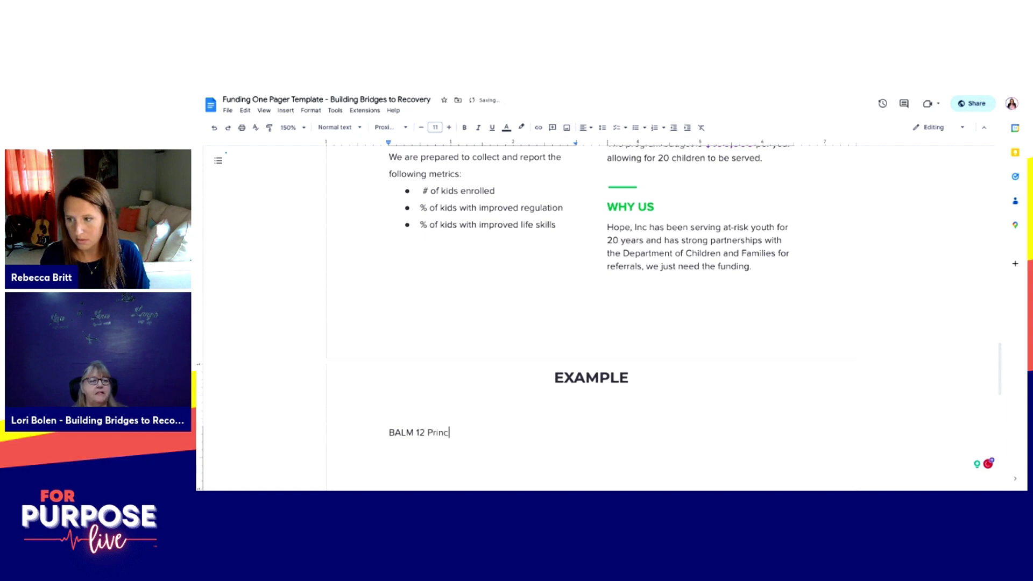
pyautogui.press('Return')
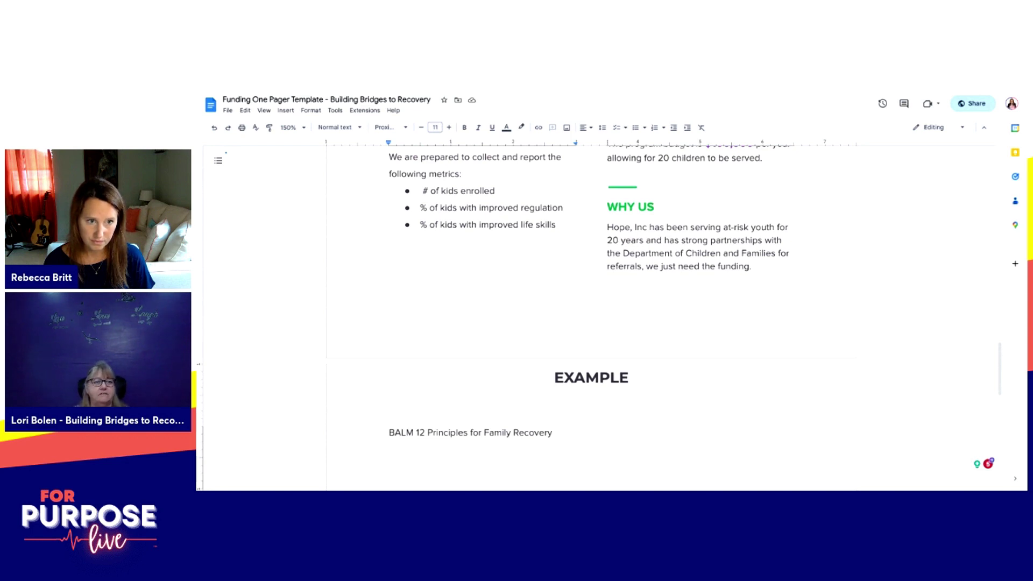
pyautogui.write('HElping families heal and unite')
pyautogui.press('Return')
pyautogui.write('Res')
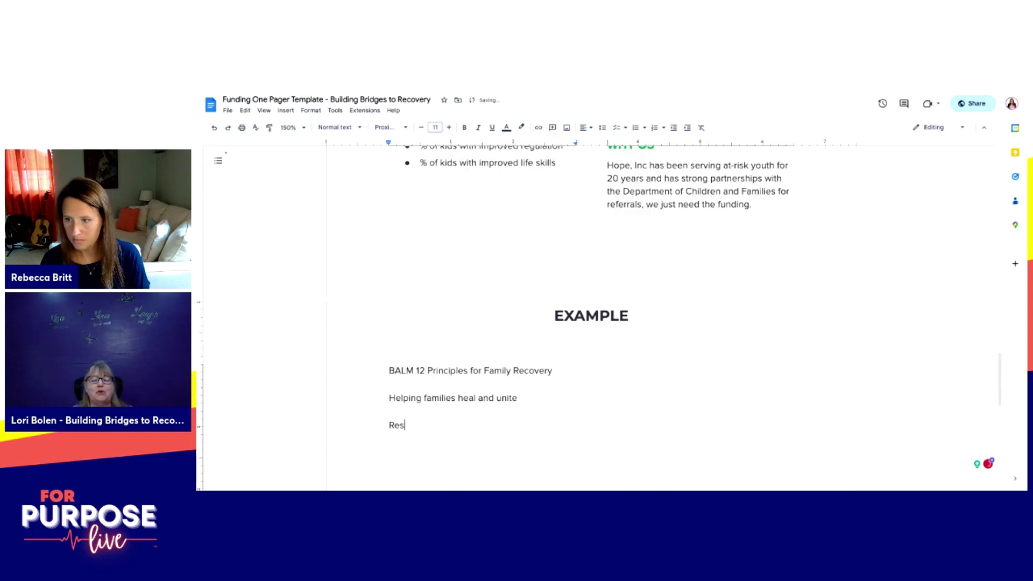
pyautogui.write('toring the peac')
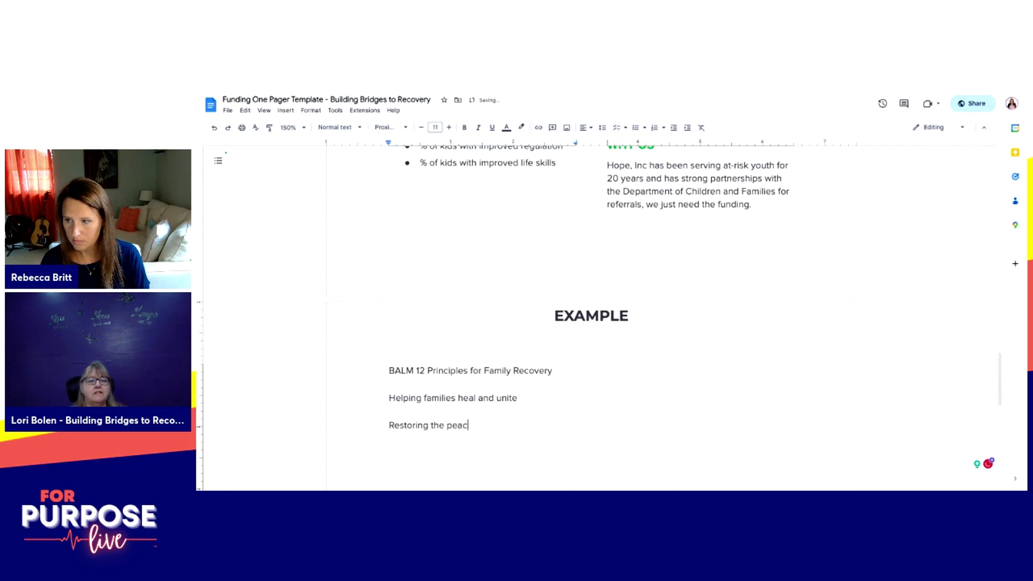
pyautogui.write('e and calm')
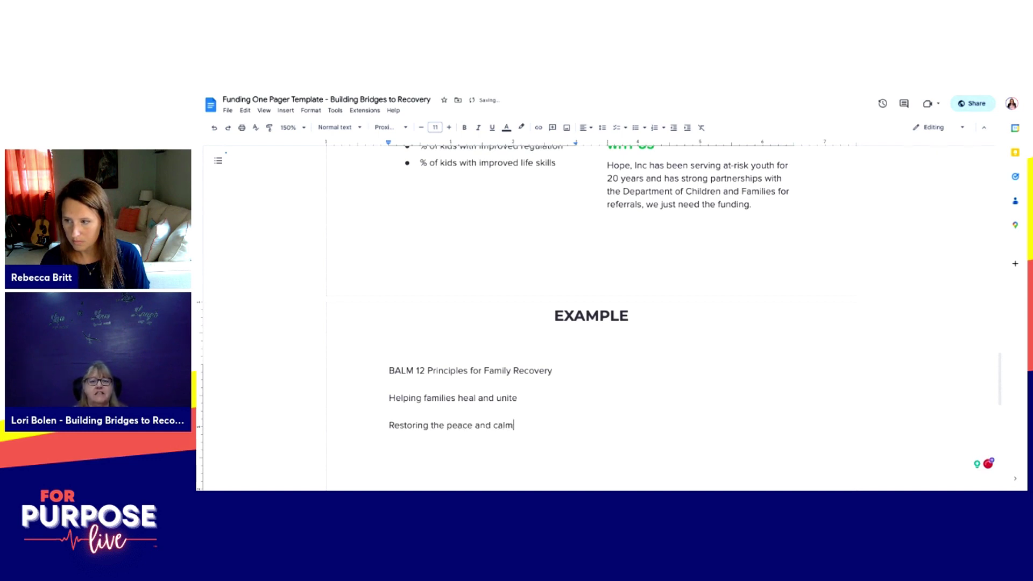
pyautogui.write(' families cra')
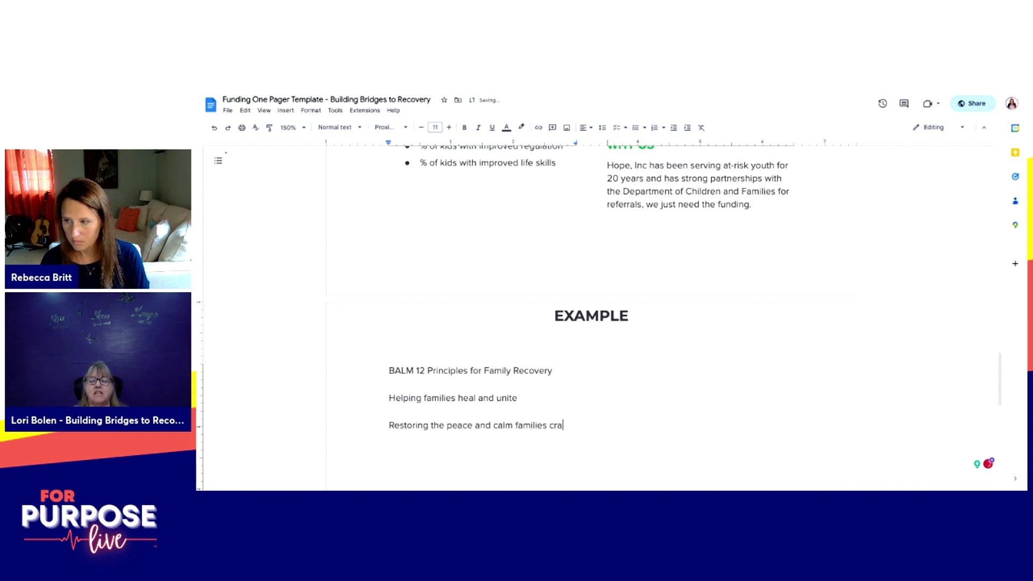
pyautogui.write('ve in the mid')
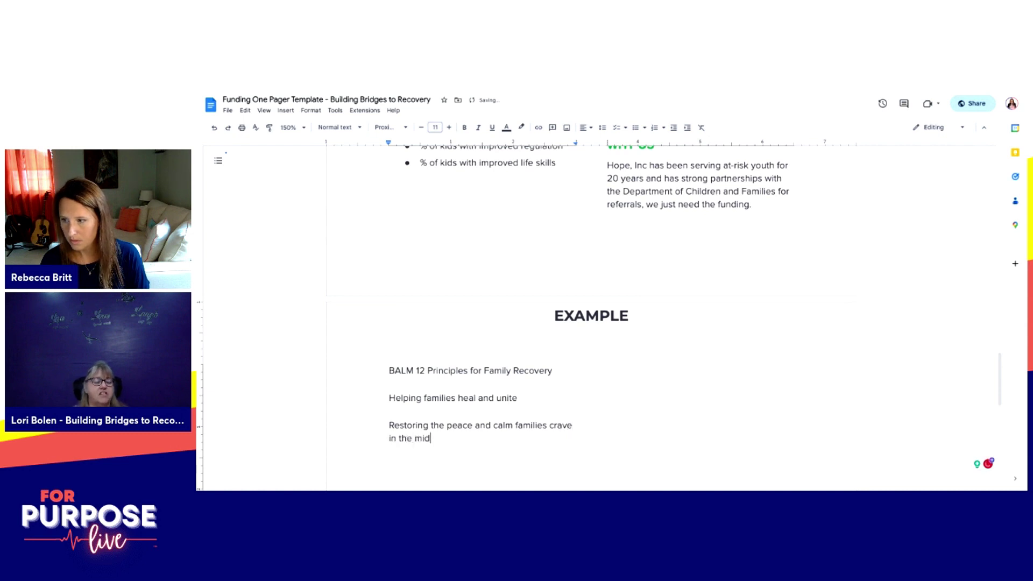
pyautogui.write('st of chaos and confusion of addiction.')
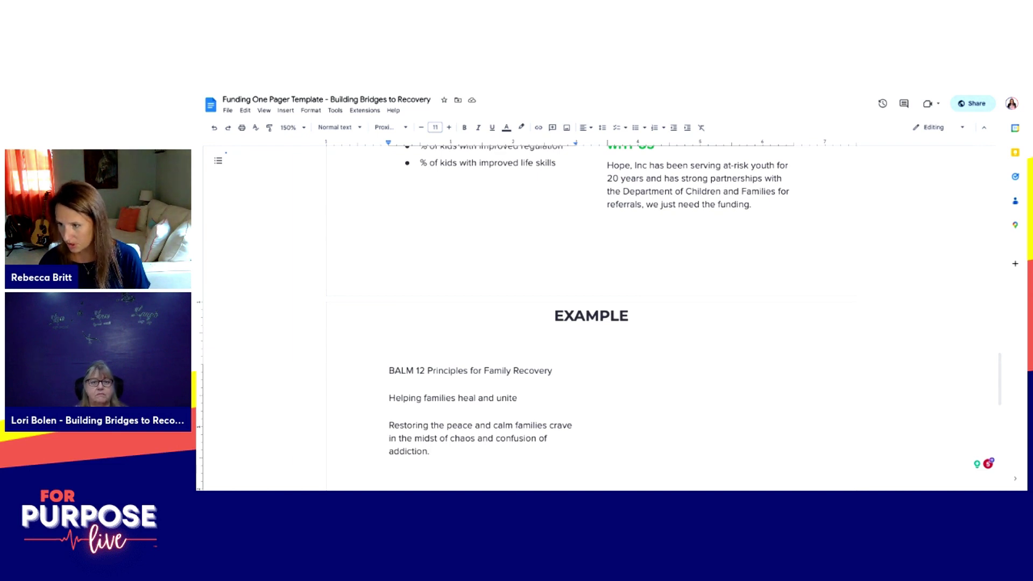
pyautogui.hotkey('shift', 'Down')
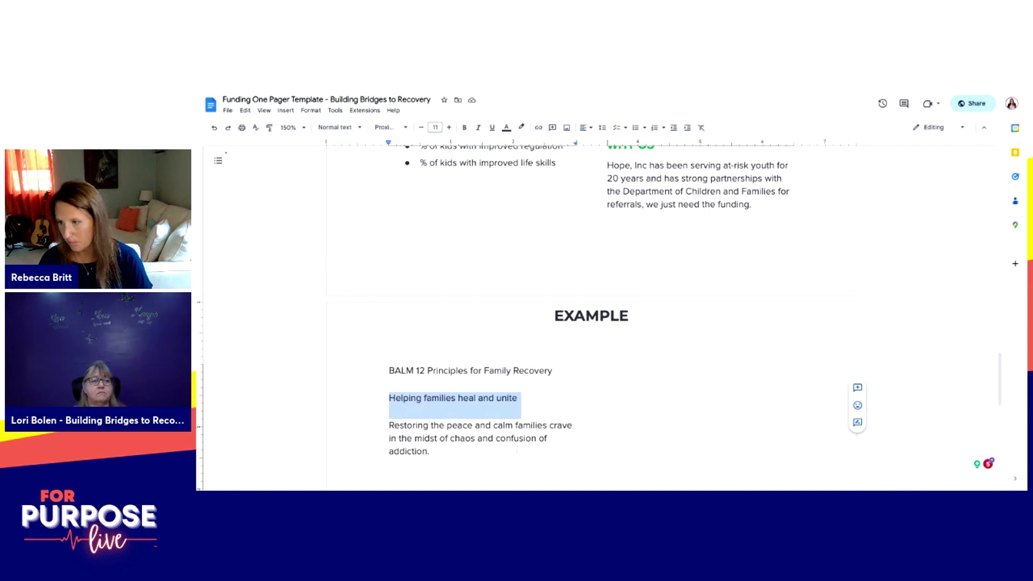
# Step: Scroll back through the template and example pages and select a line of text near the notes
pyautogui.scroll(2, 591, 317)
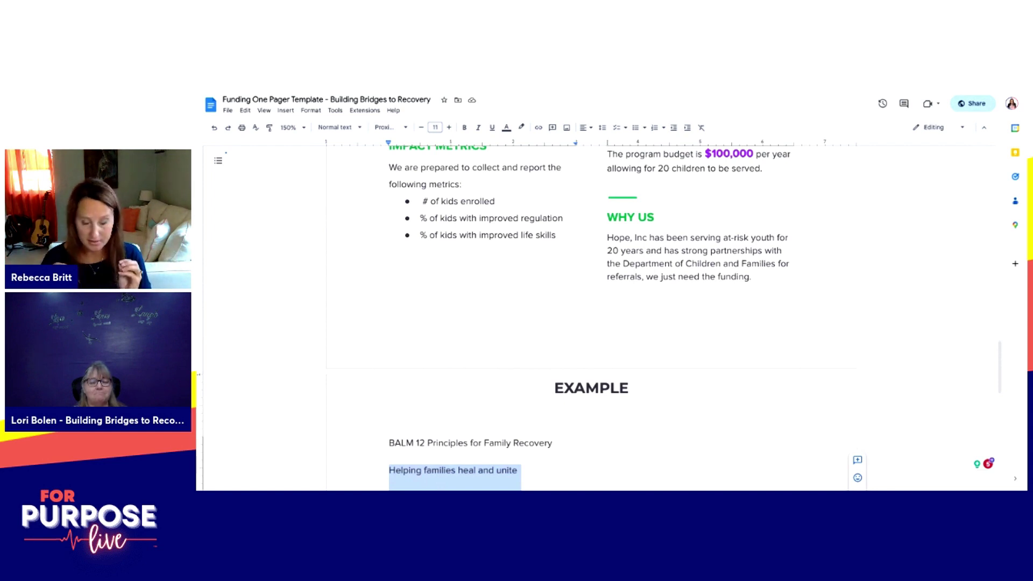
pyautogui.scroll(4, 591, 318)
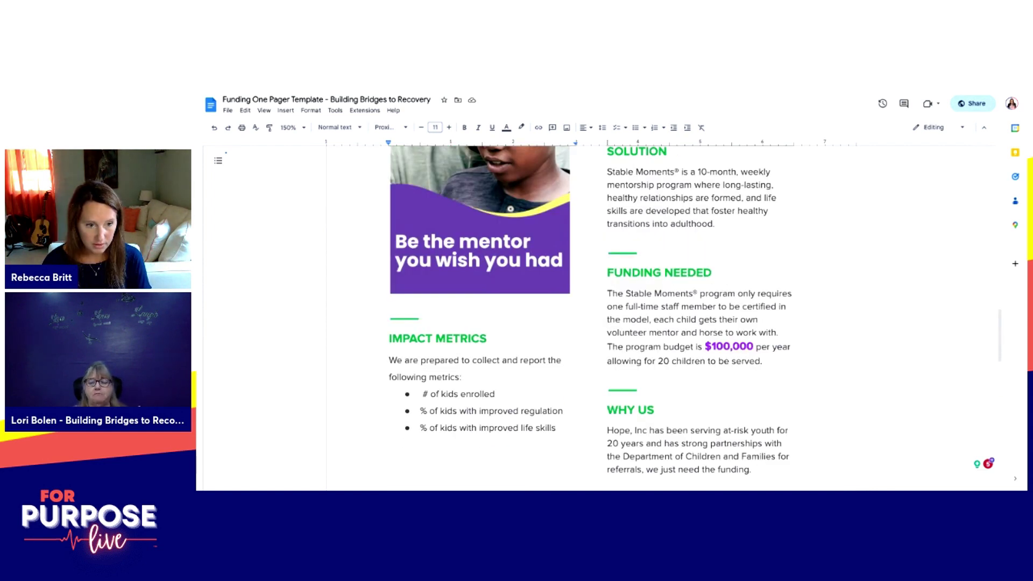
pyautogui.scroll(3, 591, 317)
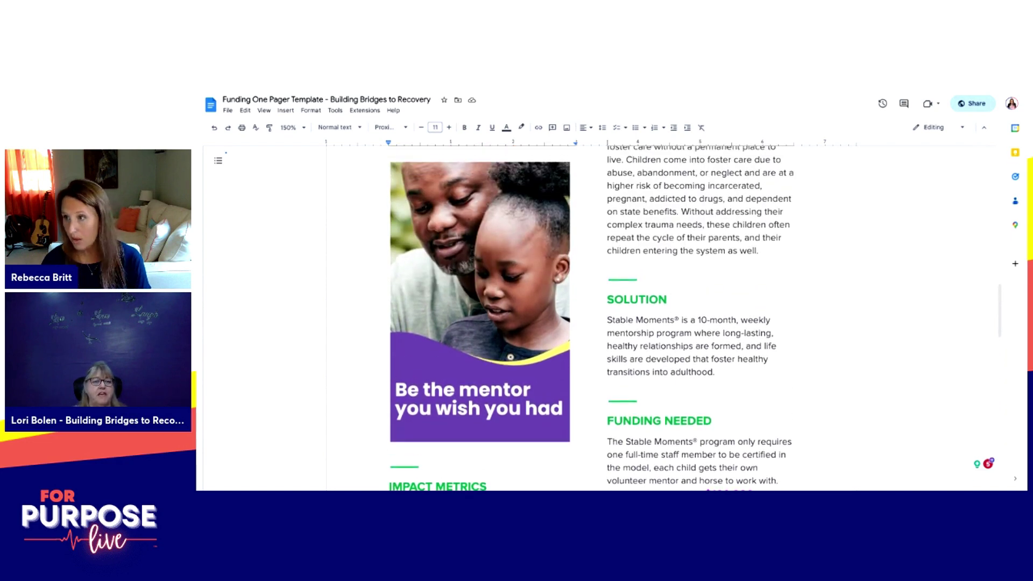
pyautogui.scroll(15, 591, 317)
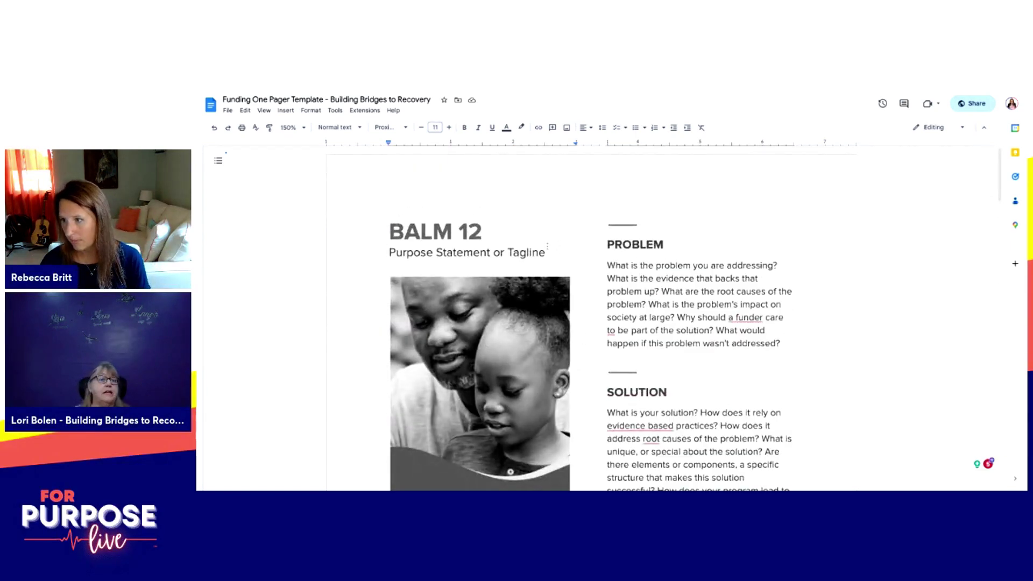
pyautogui.scroll(-15, 592, 317)
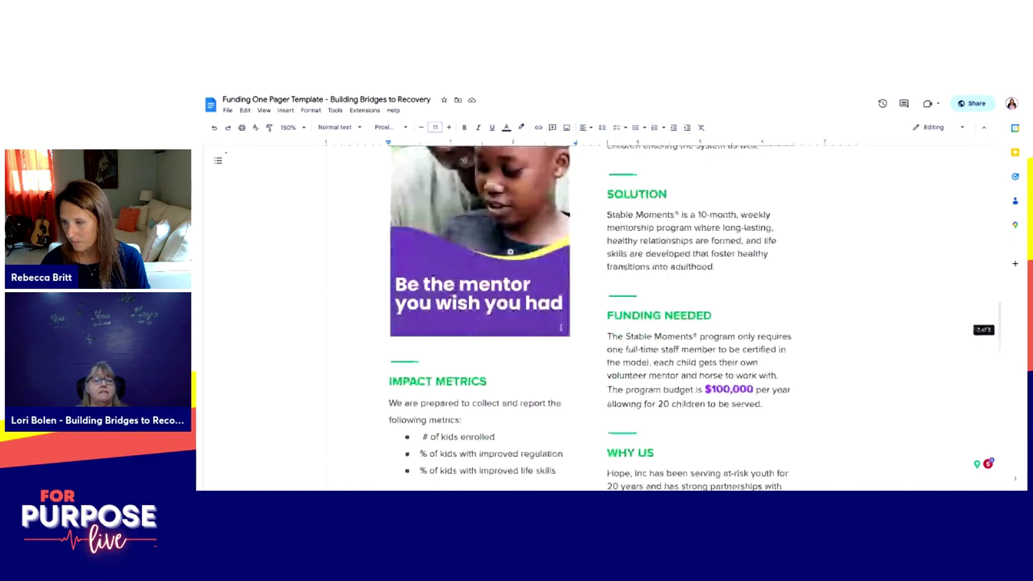
pyautogui.scroll(1, 580, 317)
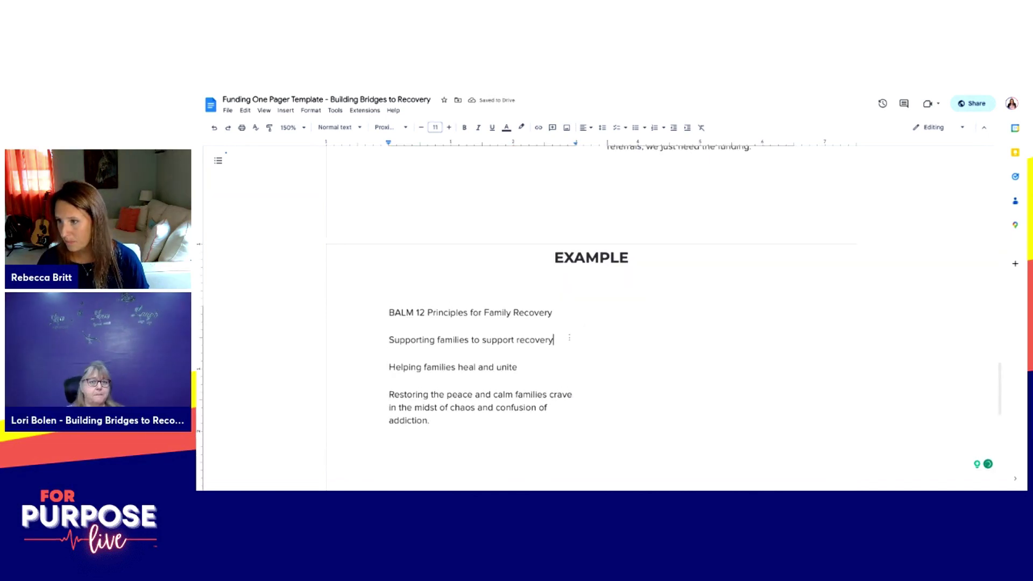
pyautogui.scroll(10, 559, 340)
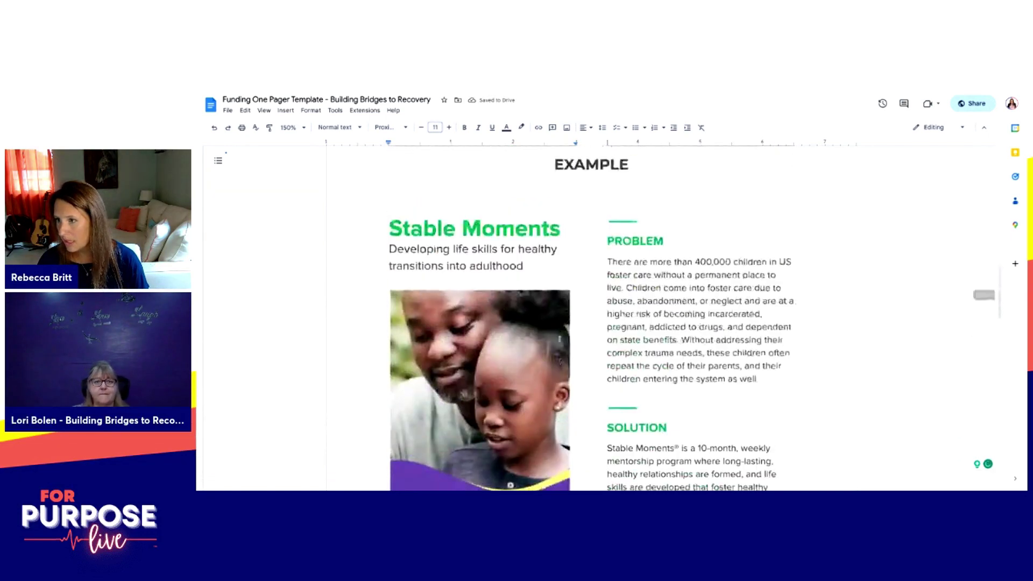
pyautogui.scroll(2, 559, 339)
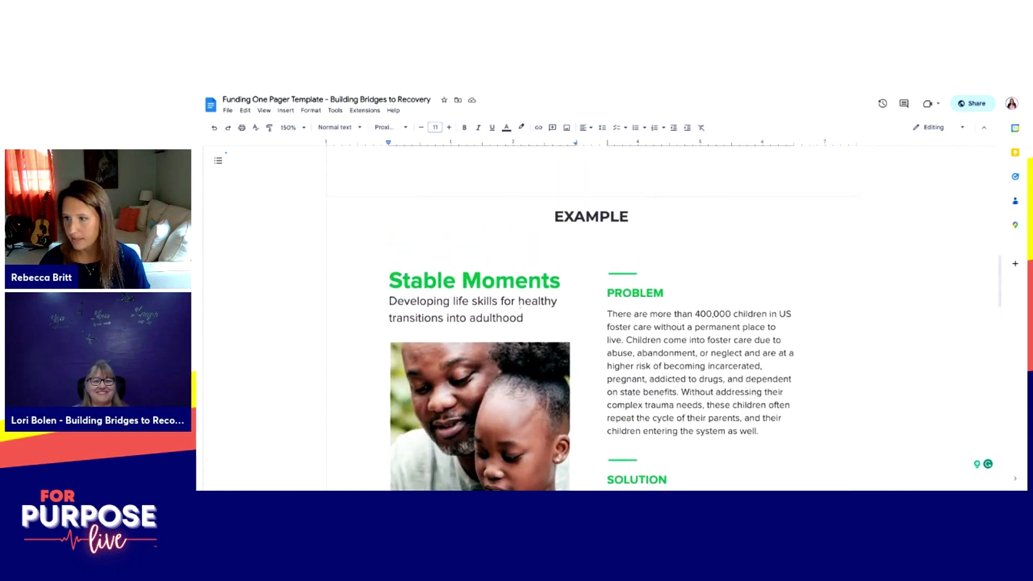
pyautogui.scroll(8, 526, 318)
pyautogui.scroll(5, 536, 312)
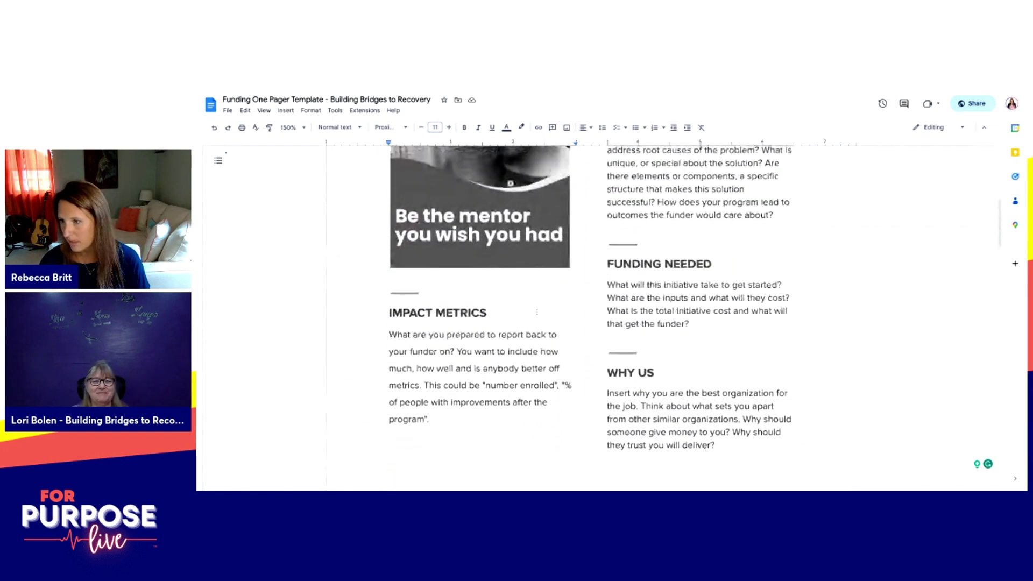
pyautogui.scroll(3, 536, 312)
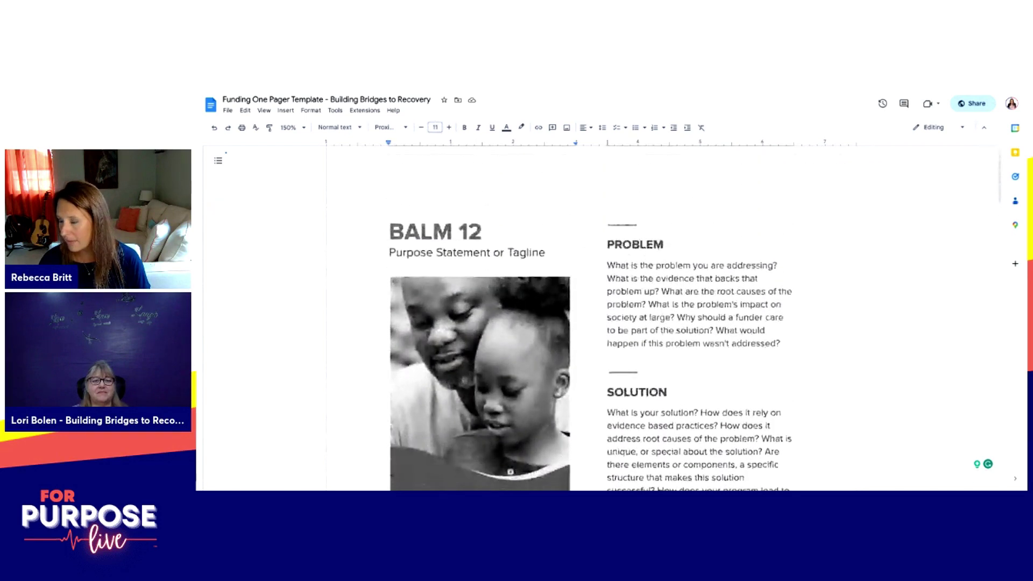
pyautogui.moveTo(389, 231); pyautogui.dragTo(606, 244)
pyautogui.hotkey('ctrl', 'c')
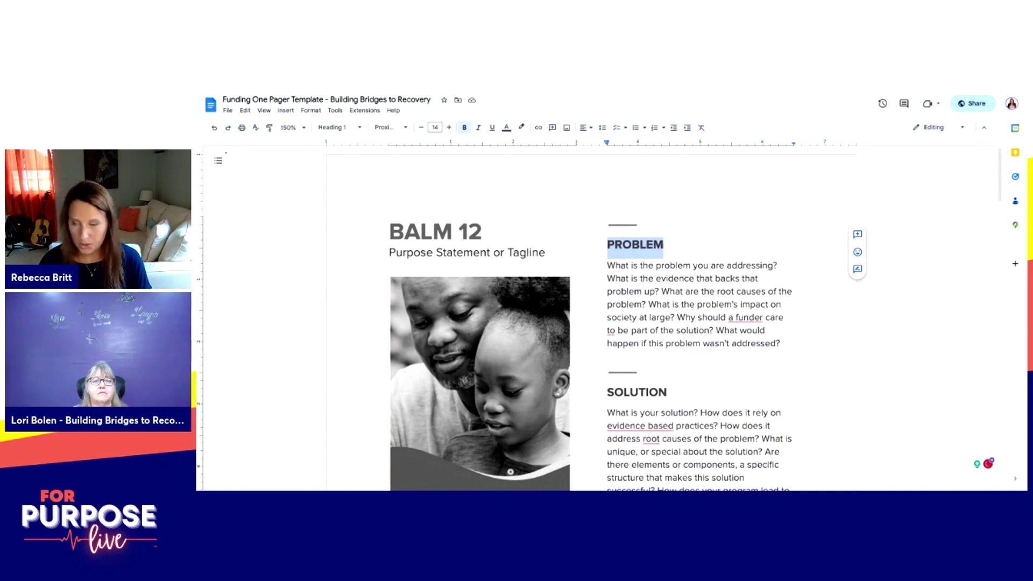
pyautogui.scroll(-8, 538, 317)
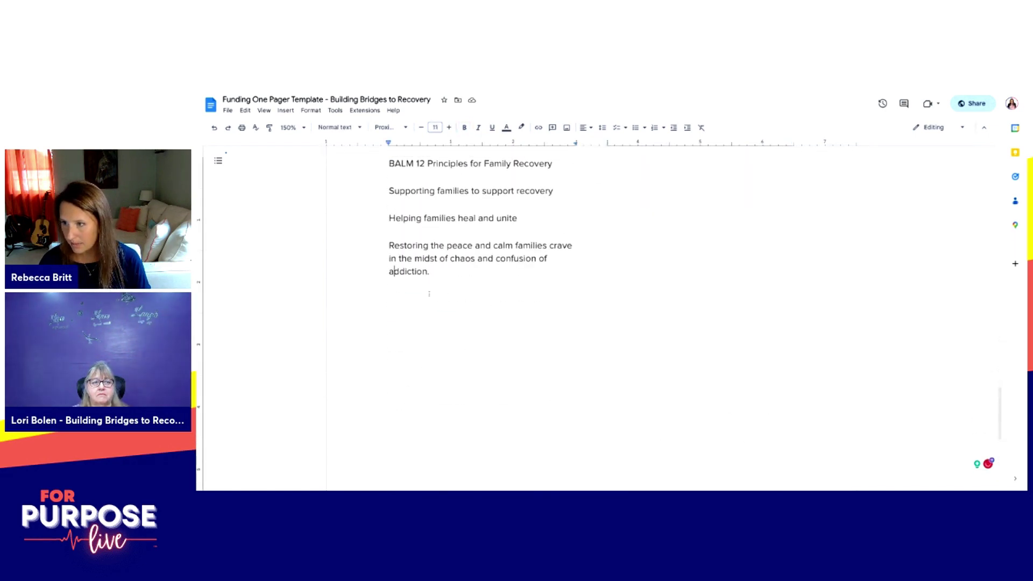
# Step: Paste the PROBLEM heading below the notes and start a body line beneath it
pyautogui.click(430, 271)
pyautogui.press('Return')
pyautogui.press('Return')
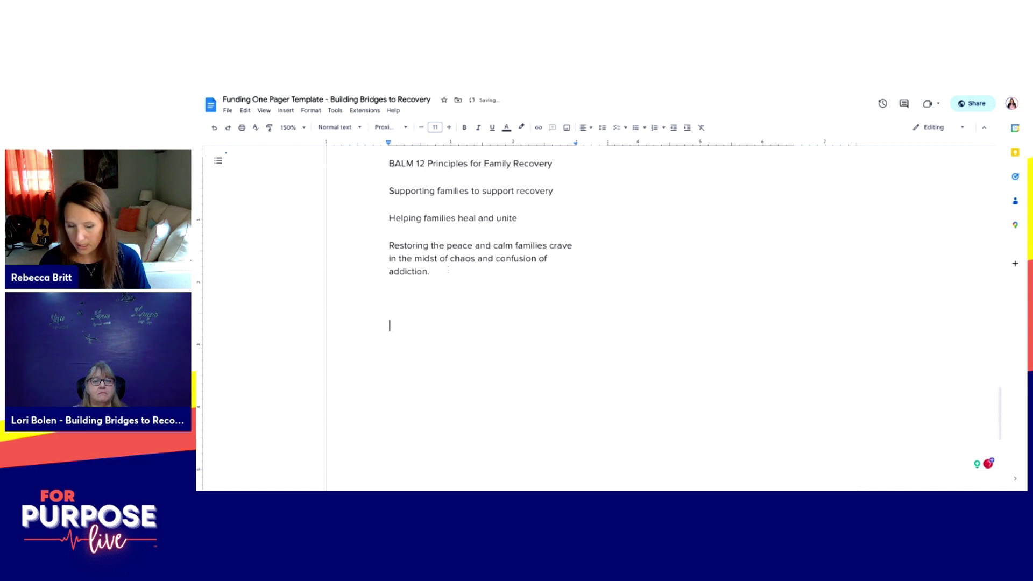
pyautogui.hotkey('ctrl', 'v')
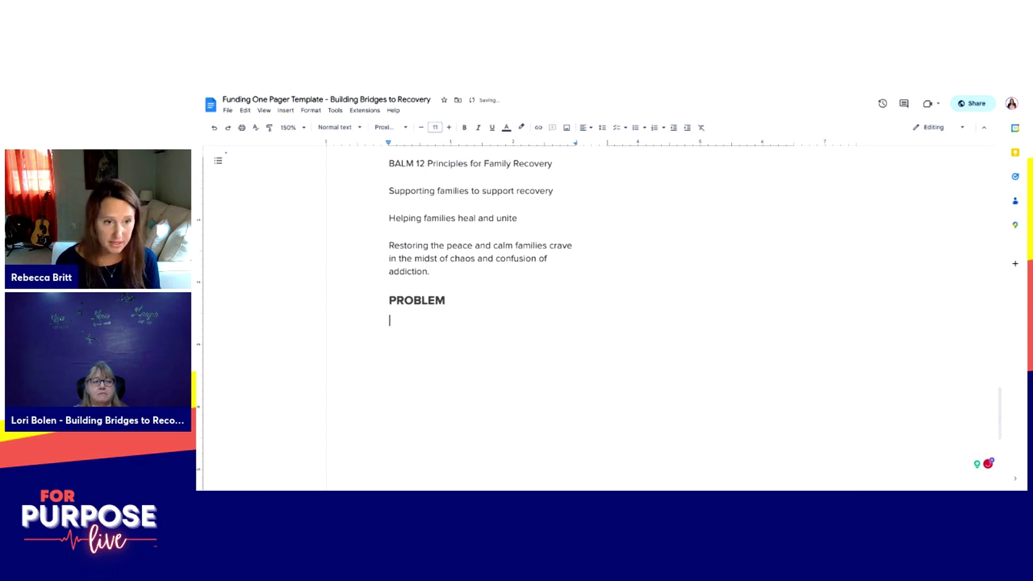
pyautogui.write('Nearly')
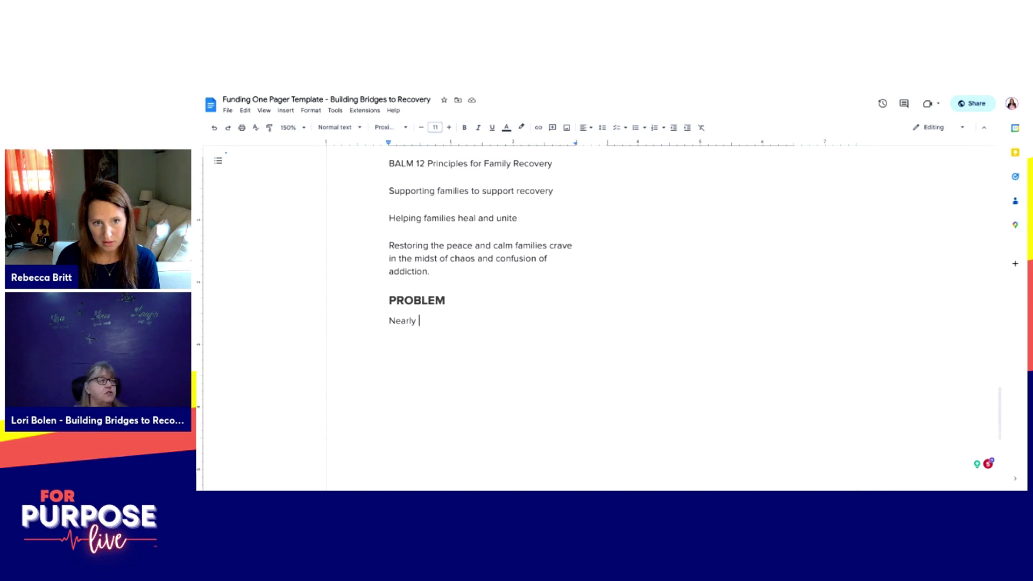
pyautogui.press('BackSpace')
pyautogui.press('BackSpace')
pyautogui.press('BackSpace')
pyautogui.press('BackSpace')
pyautogui.press('BackSpace')
pyautogui.press('BackSpace')
pyautogui.press('BackSpace')
pyautogui.press('BackSpace')
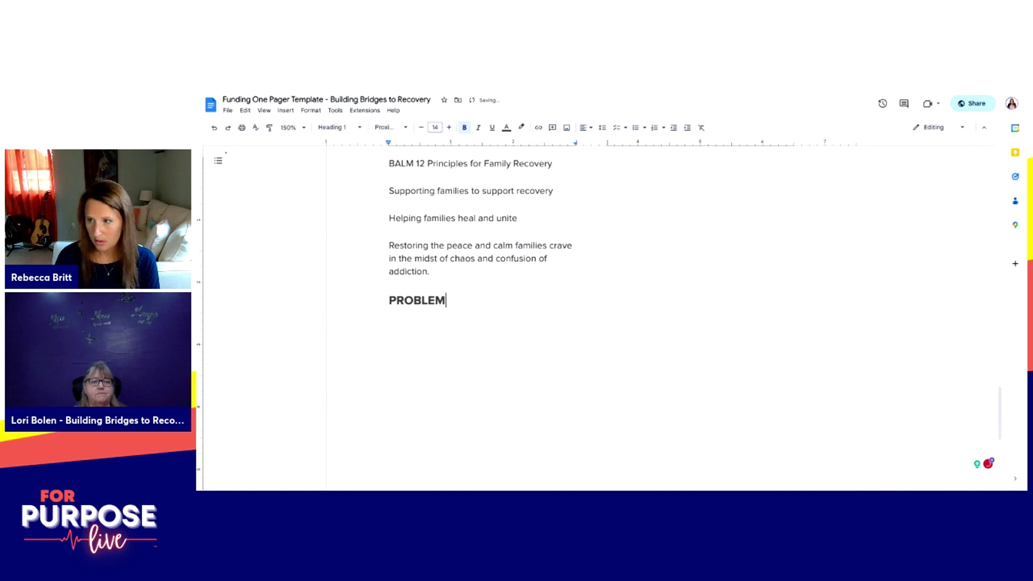
pyautogui.press('Return')
# Step: Write that 2 out of 3 Americans are affected by addiction and over 109,000 died of overdose in 2021
pyautogui.write('2 out of 3 Americans are affected by addictoin')
pyautogui.press('BackSpace')
pyautogui.press('BackSpace')
pyautogui.press('BackSpace')
pyautogui.write('ion.')
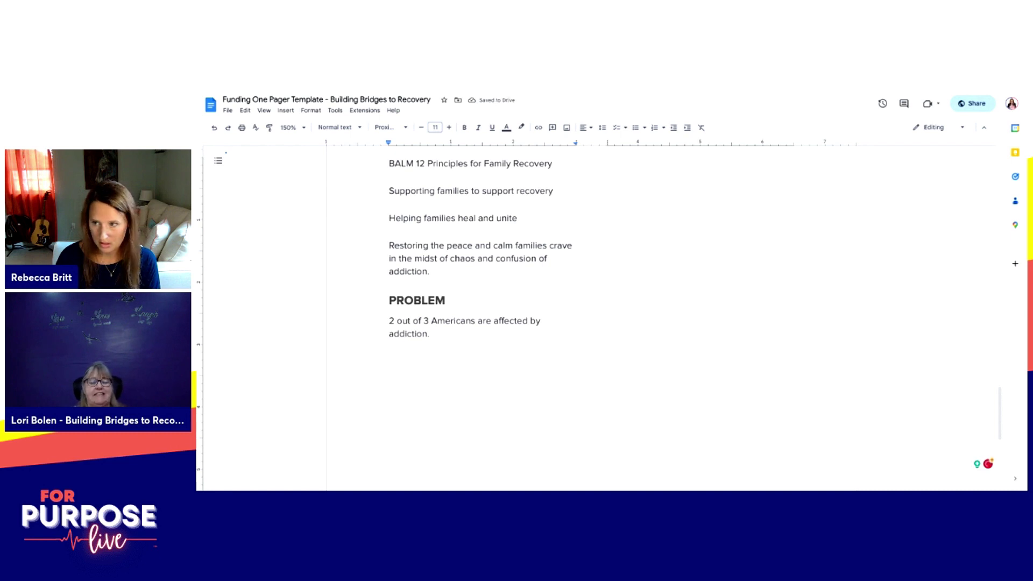
pyautogui.press('BackSpace')
pyautogui.press('BackSpace')
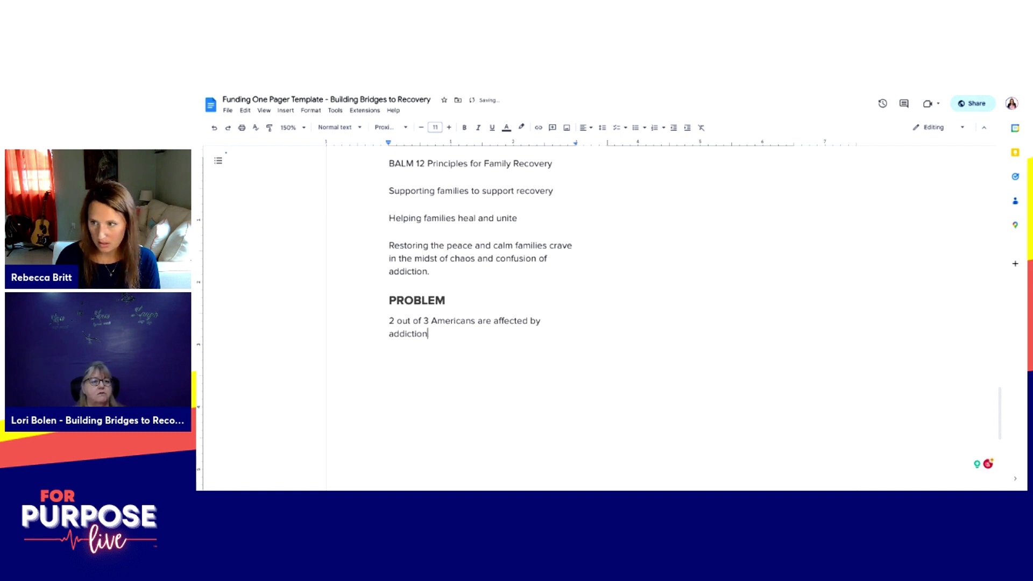
pyautogui.write('and over 1')
pyautogui.write('09')
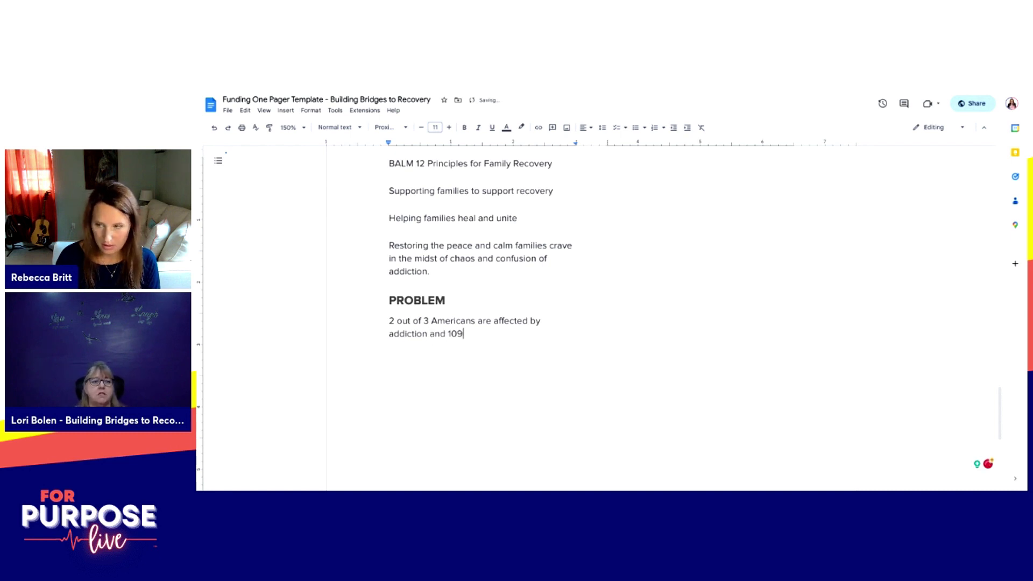
pyautogui.press('Left')
pyautogui.press('Left')
pyautogui.press('Left')
pyautogui.write('over')
pyautogui.press('End')
pyautogui.write(',000 lives were lost due to overdose in 2021')
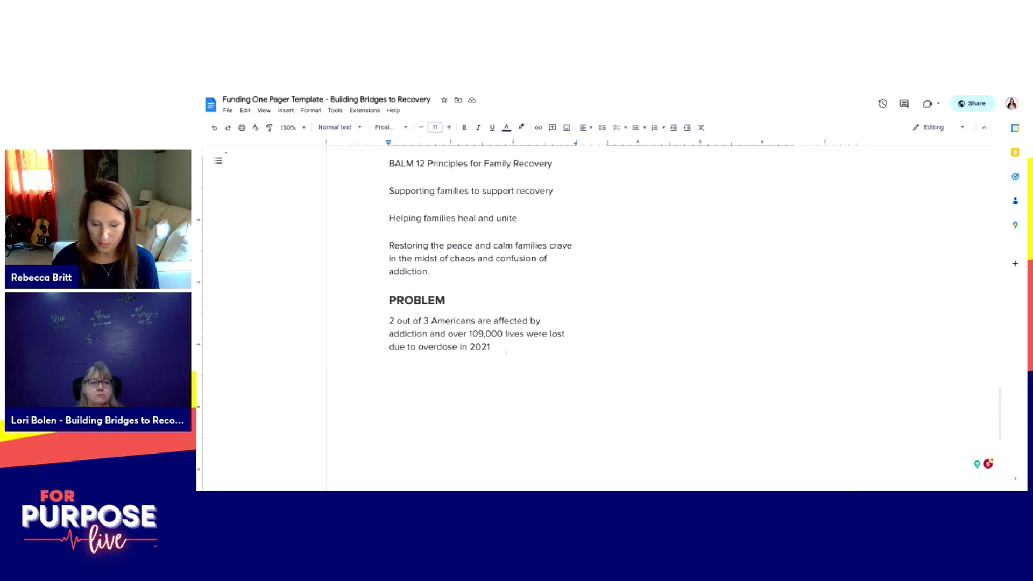
pyautogui.write('.')
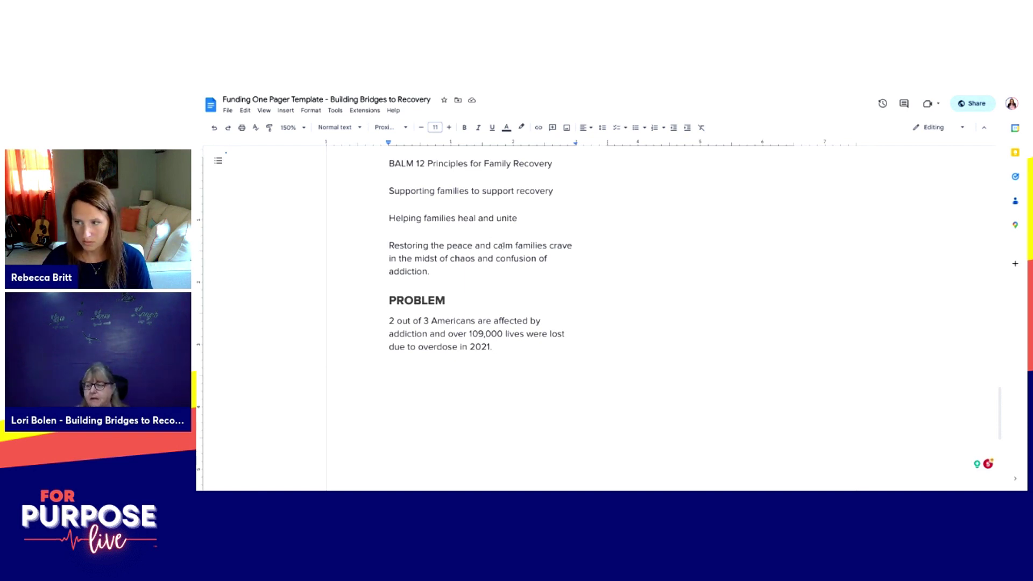
# Step: Add the sentence: individuals are 85% more likely in sustained recovery when families are educated and equipped
pyautogui.write('85')
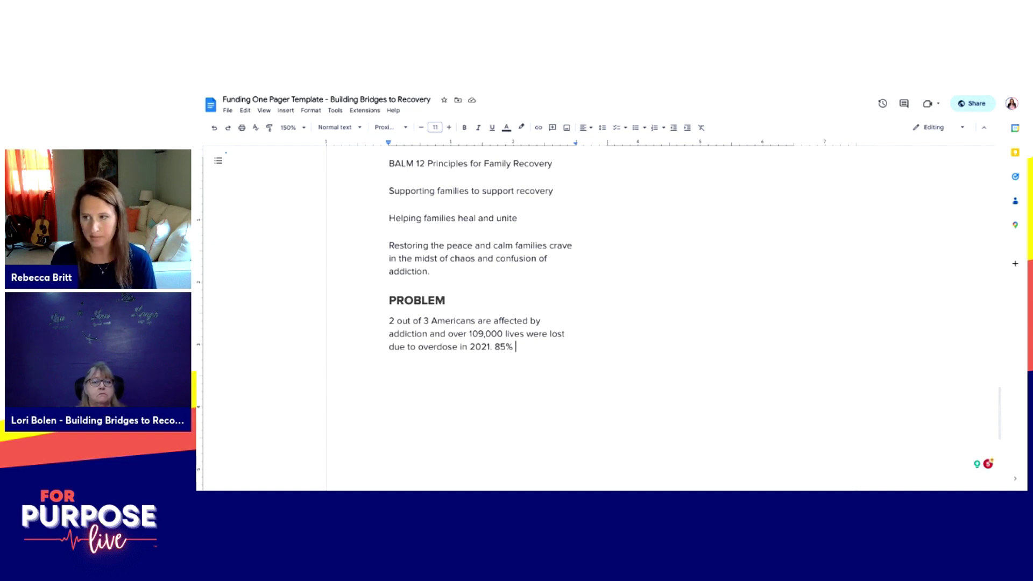
pyautogui.press('BackSpace')
pyautogui.press('BackSpace')
pyautogui.press('BackSpace')
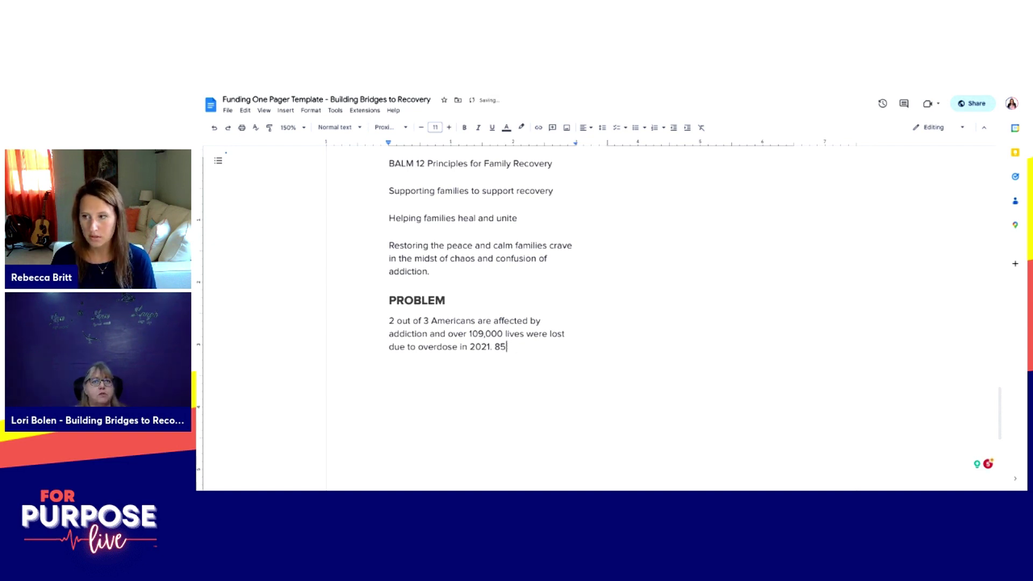
pyautogui.write('Individuals are ')
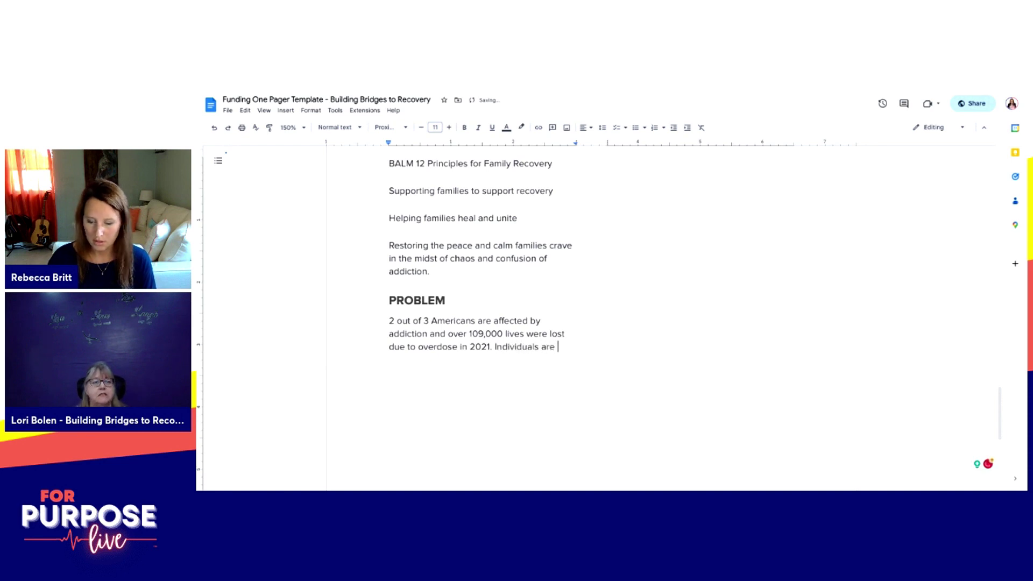
pyautogui.write('85% mr')
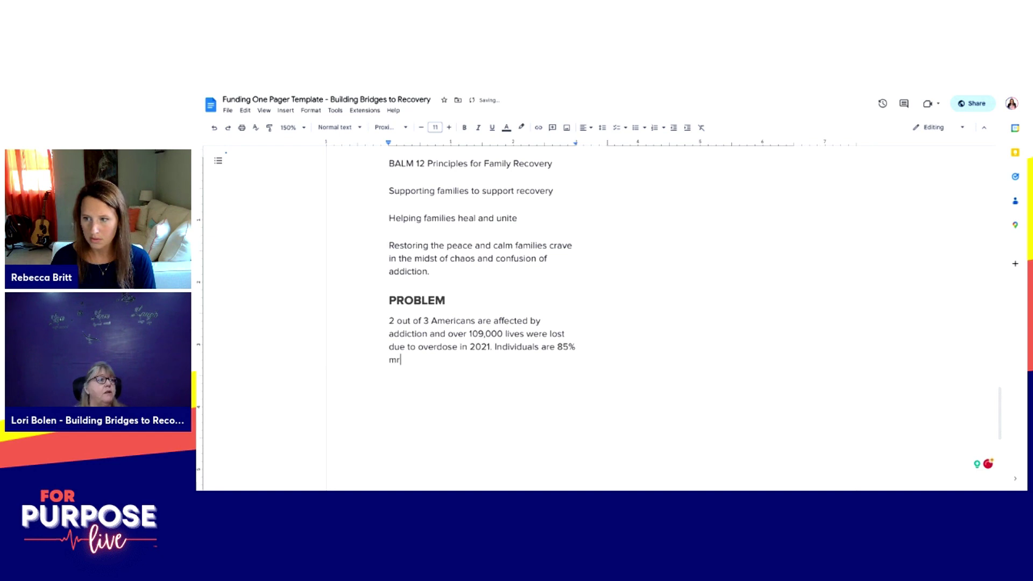
pyautogui.press('BackSpace')
pyautogui.write('ore likely t')
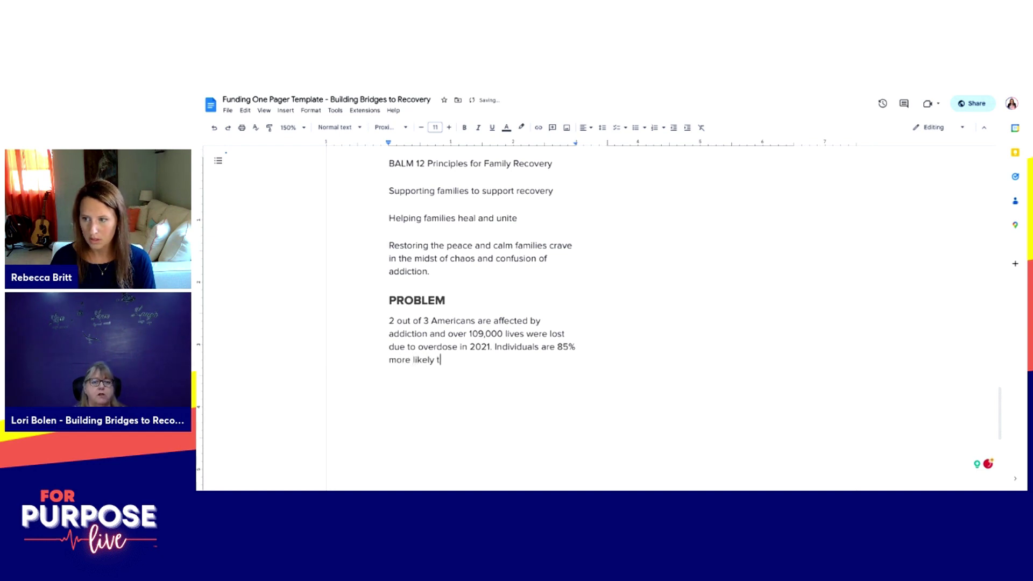
pyautogui.write('o be in')
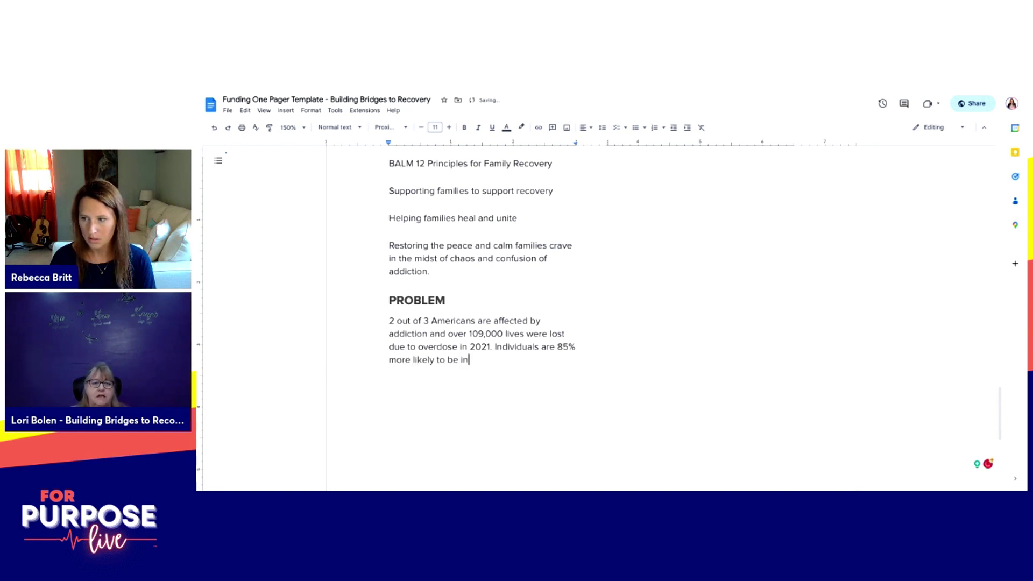
pyautogui.write(' sustained recovery when their families are')
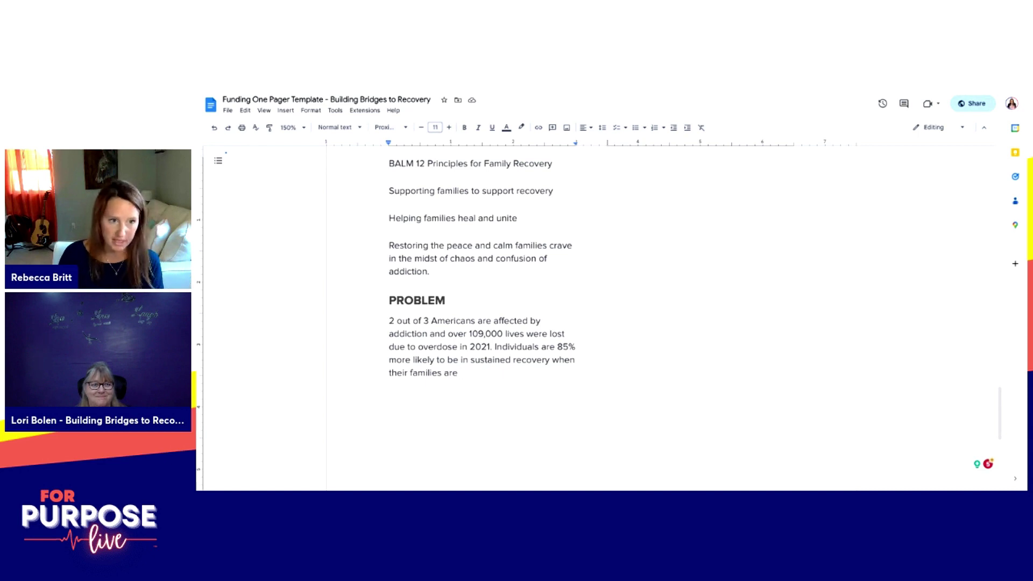
pyautogui.write('educated and equipped to support them')
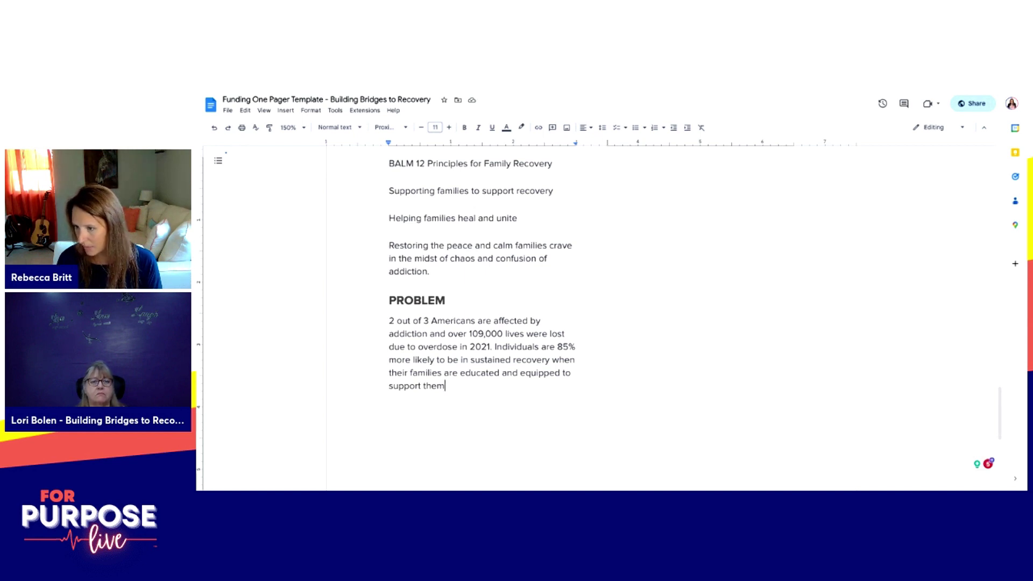
pyautogui.write('.')
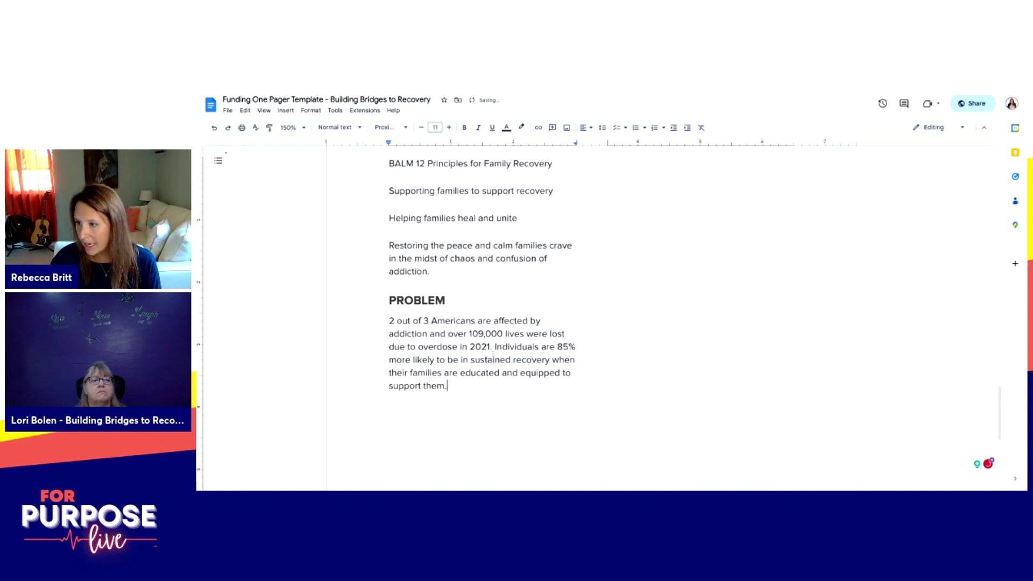
# Step: Move the 85%-more-likely sentence to its own paragraph and add the 85%-less-likely-without-family-support sentence
pyautogui.click(495, 347)
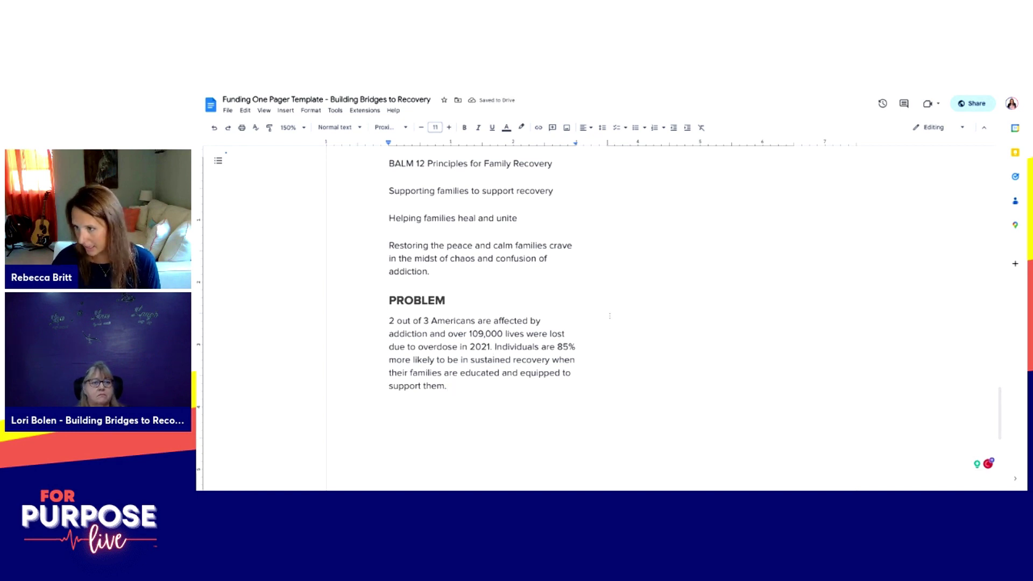
pyautogui.press('Return')
pyautogui.press('Return')
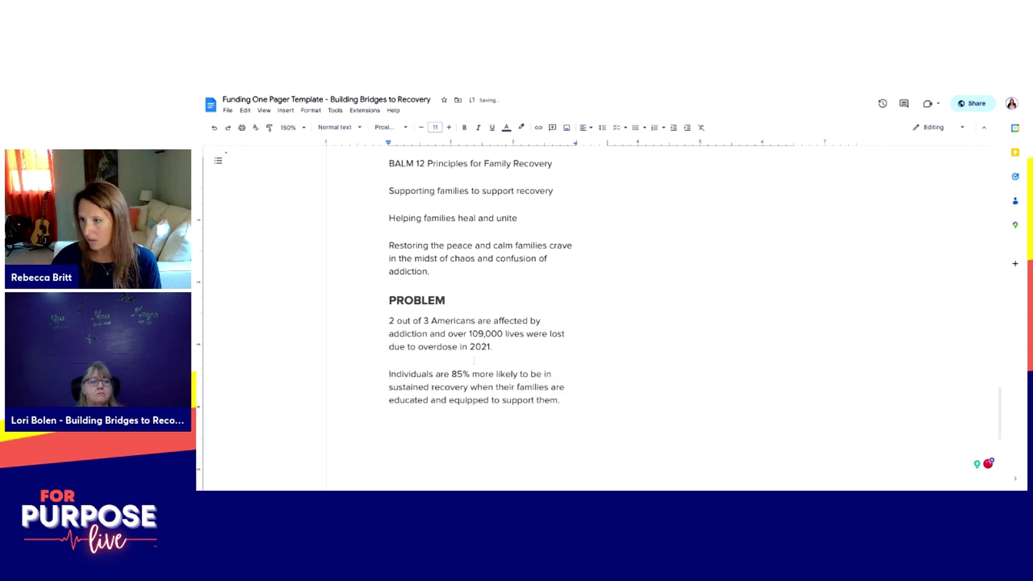
pyautogui.click(494, 348)
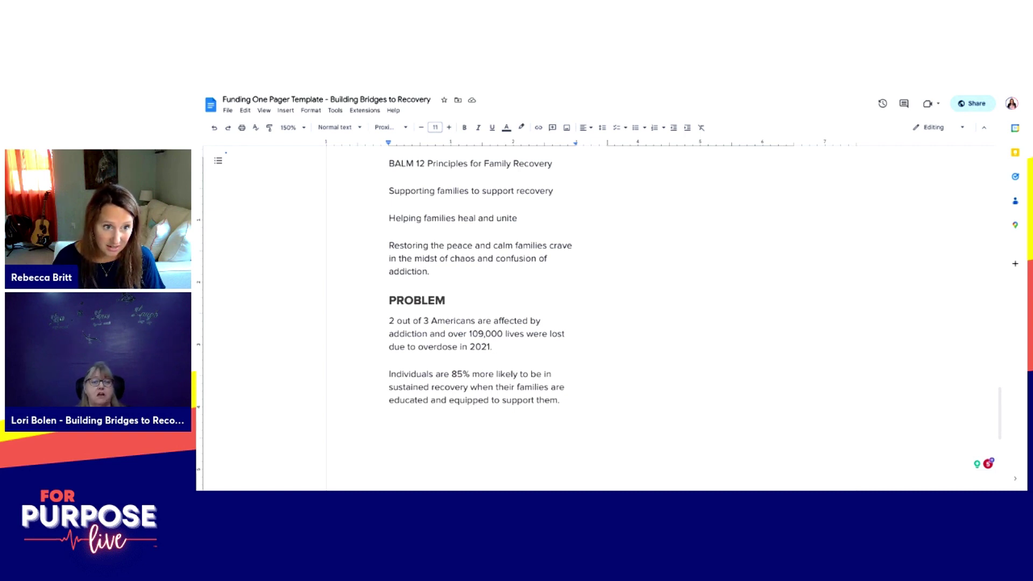
pyautogui.write('Indi')
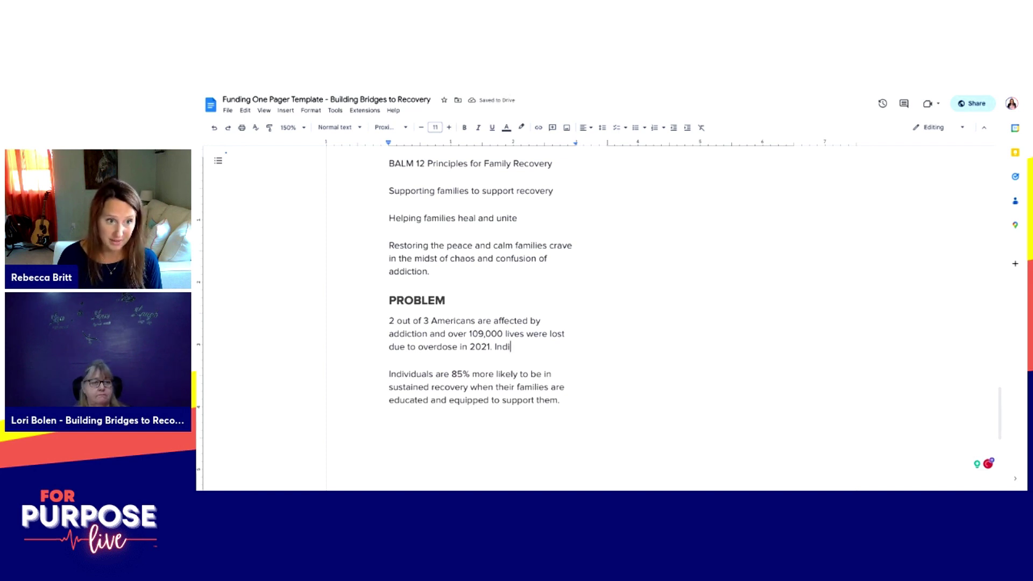
pyautogui.write('viduals are 85% less likely to sustain their recovery without family support.')
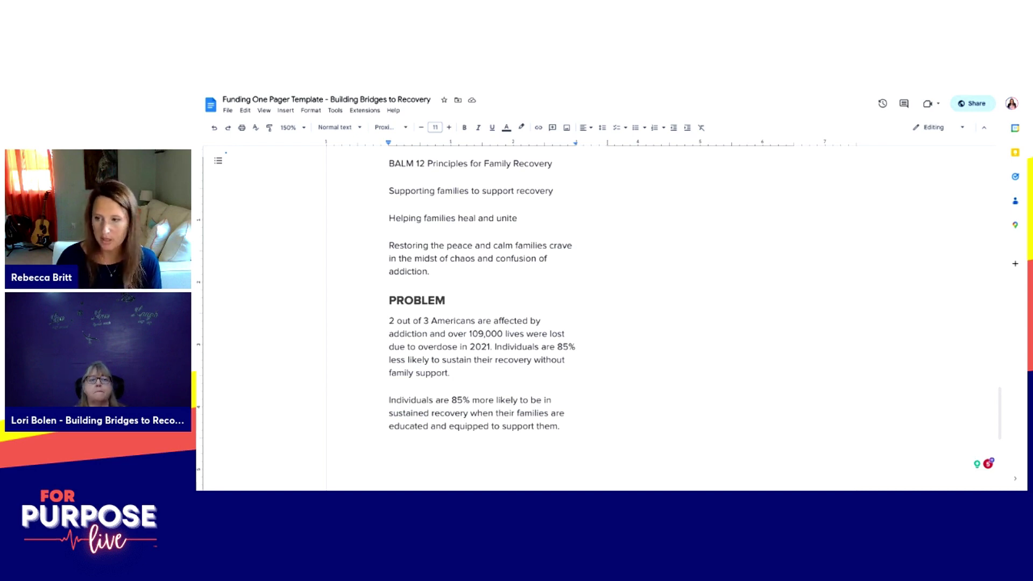
pyautogui.press('Return')
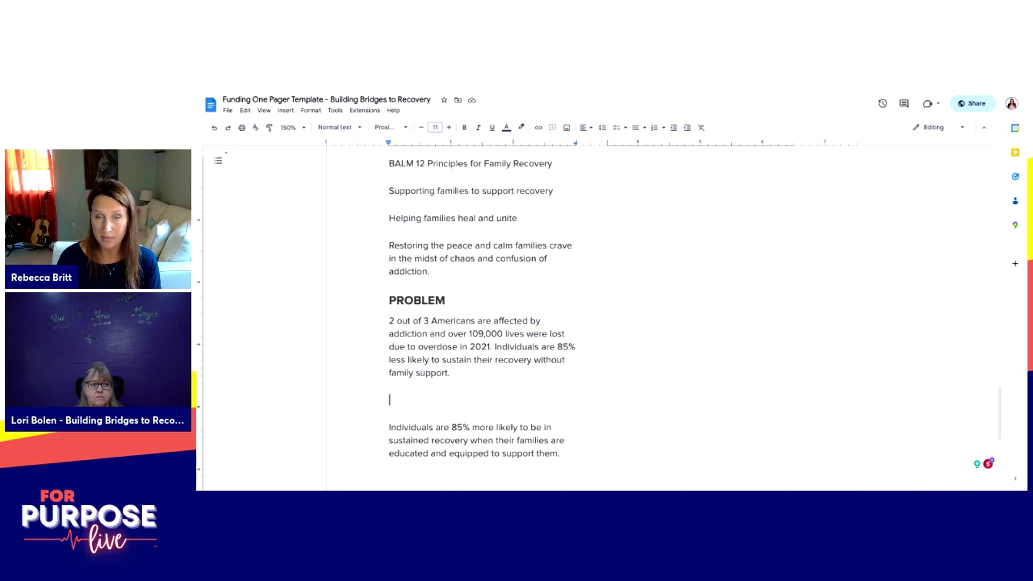
# Step: Paste the healthy-support-systems sentence and insert 'commit crimes,' before 'be incarcerated'
pyautogui.write('Without recovery and a healthy support systems, individuals are')
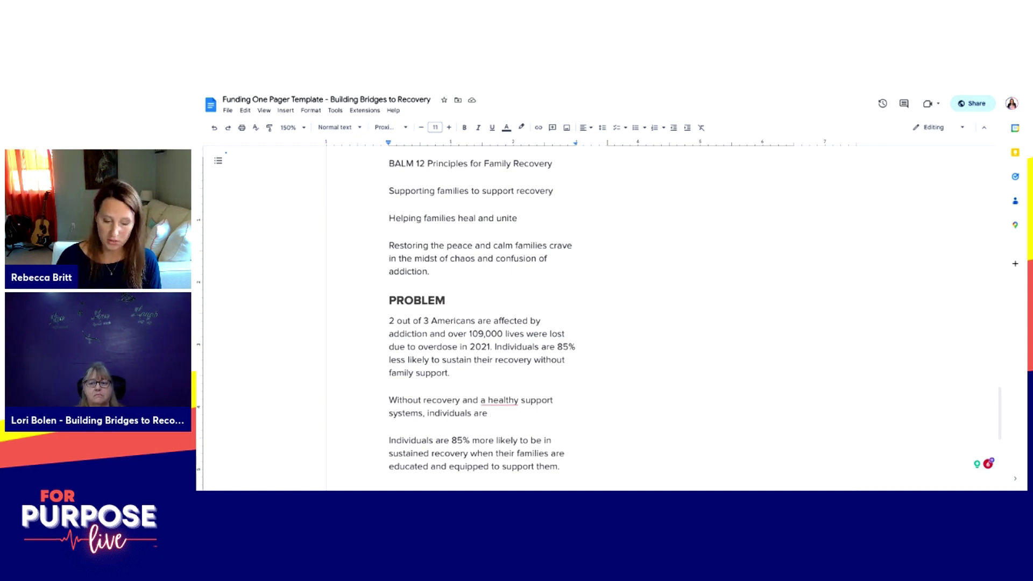
pyautogui.write('to be incarcerated, experience')
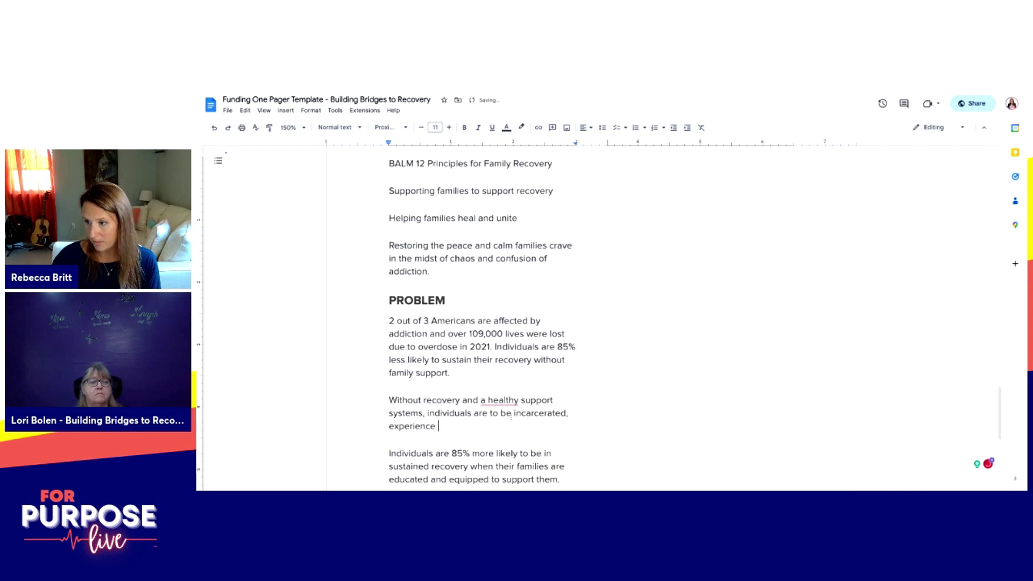
pyautogui.click(512, 413)
pyautogui.write('commit crimes,')
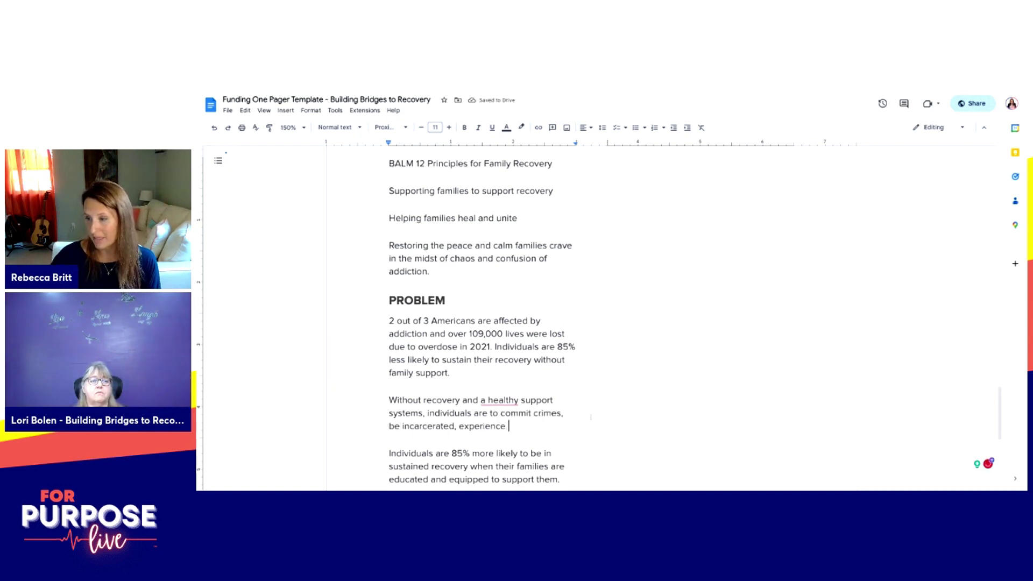
# Step: Delete the stray 'a', add 'more likely', and end the paragraph with 'homelessness and early death.'
pyautogui.click(481, 401)
pyautogui.press('BackSpace')
pyautogui.press('BackSpace')
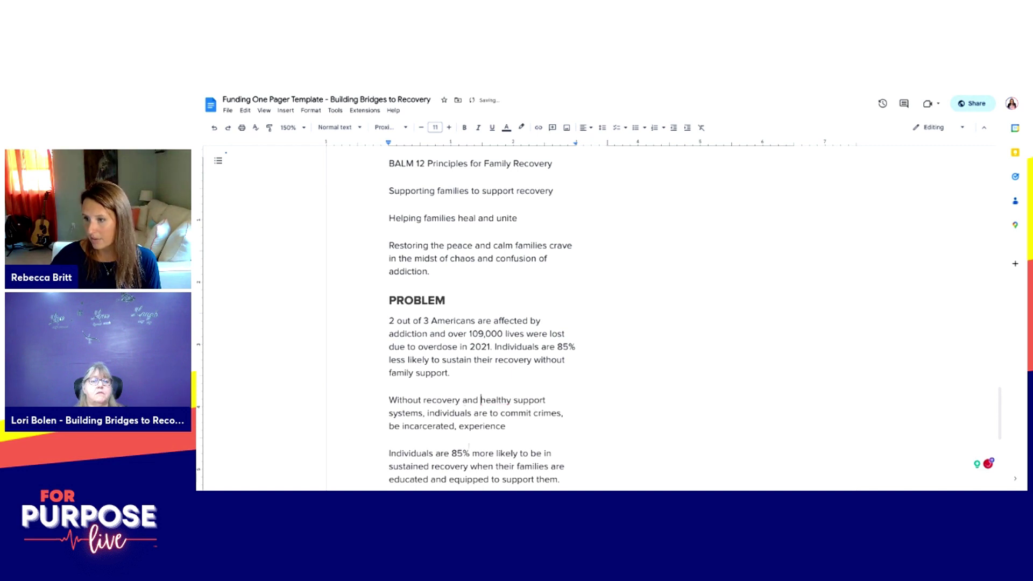
pyautogui.click(499, 413)
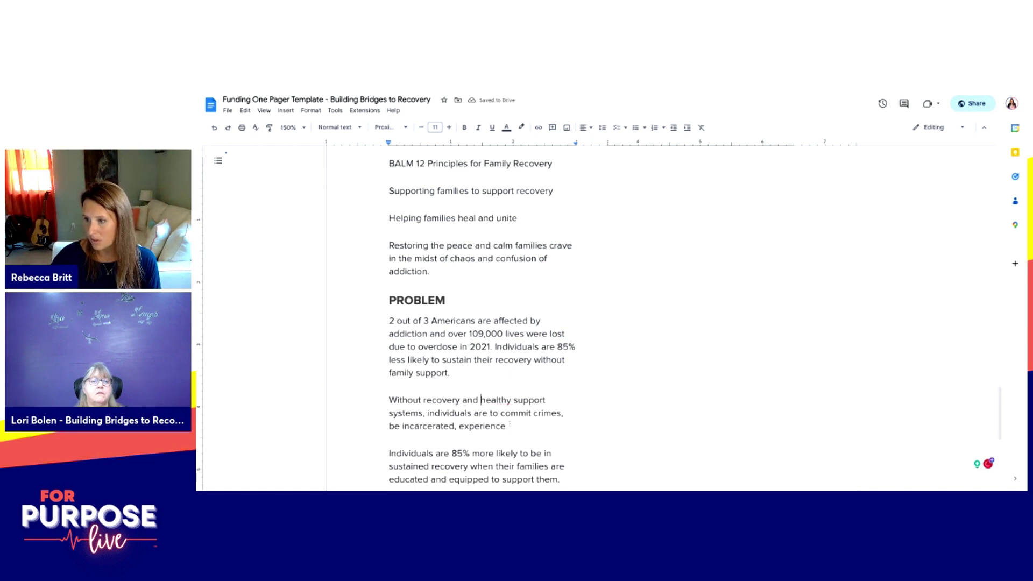
pyautogui.write('more likely')
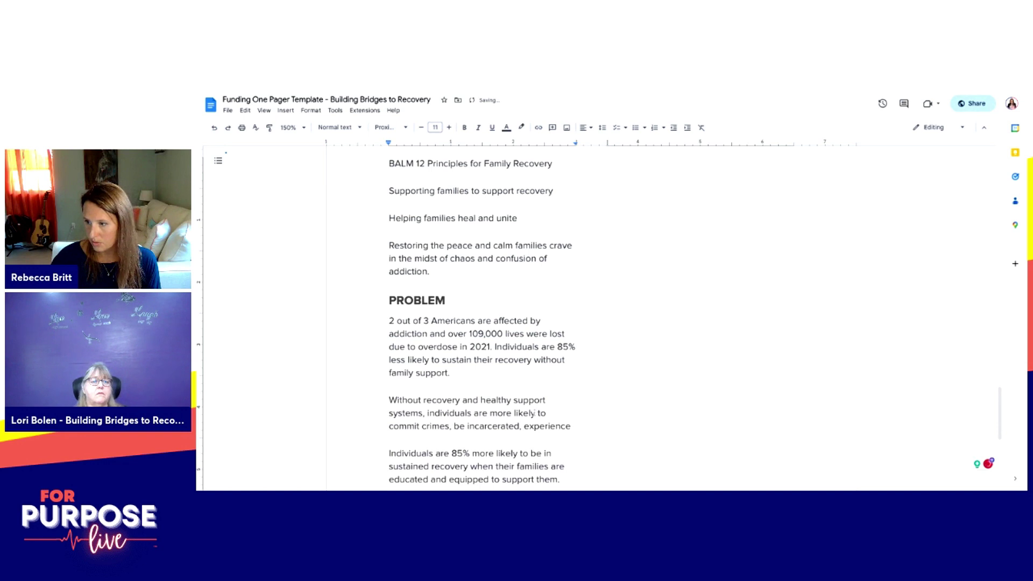
pyautogui.moveTo(574, 426); pyautogui.dragTo(591, 423)
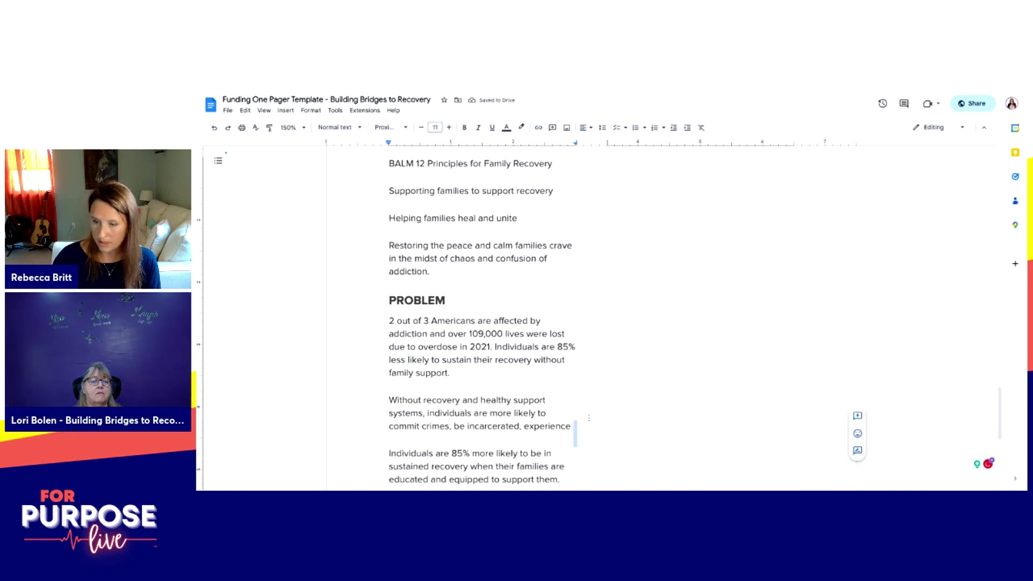
pyautogui.write('homeles')
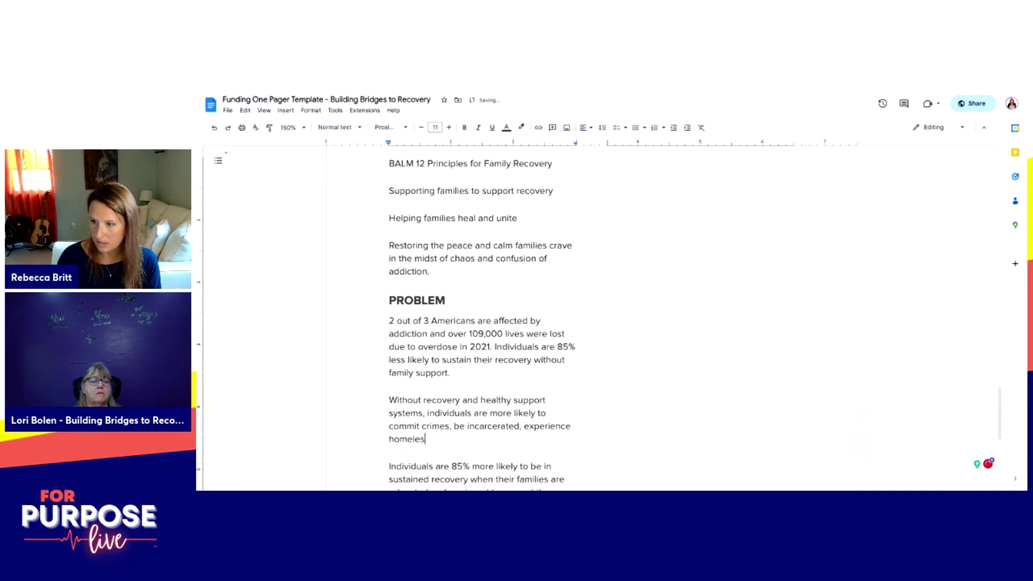
pyautogui.write('sness and early death.')
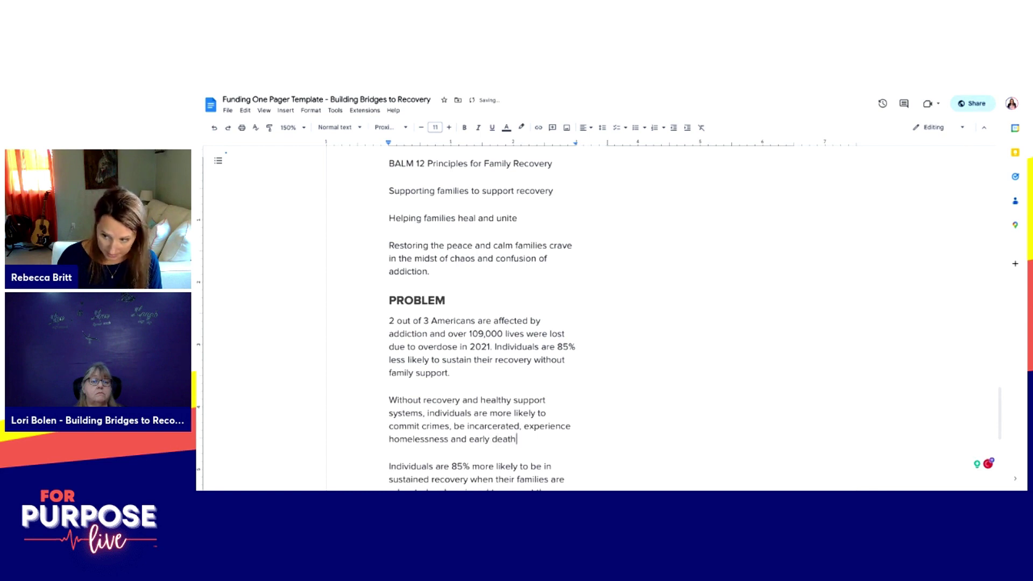
pyautogui.scroll(-1, 587, 399)
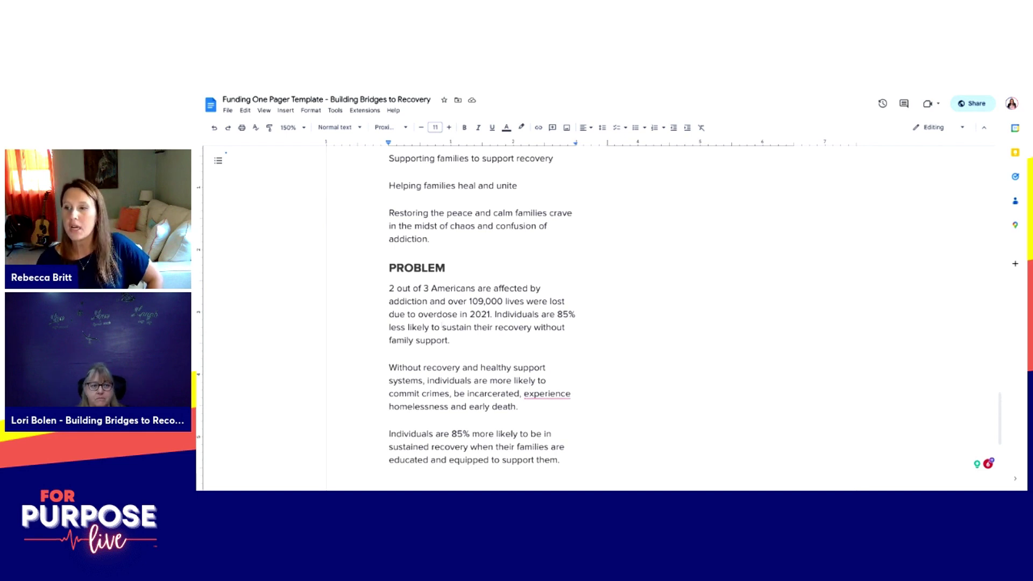
pyautogui.moveTo(389, 288); pyautogui.dragTo(449, 354)
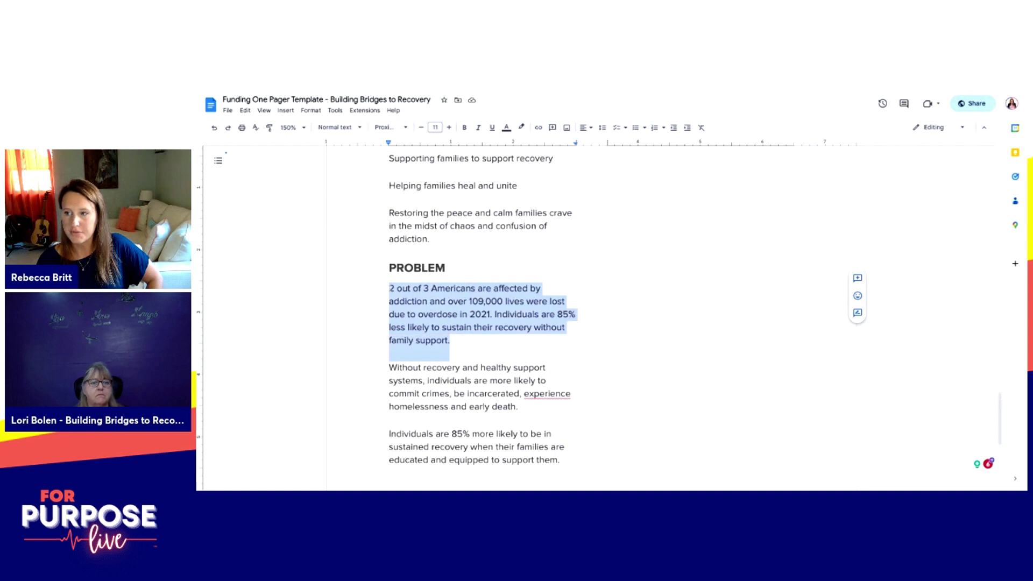
pyautogui.moveTo(389, 368); pyautogui.dragTo(466, 380)
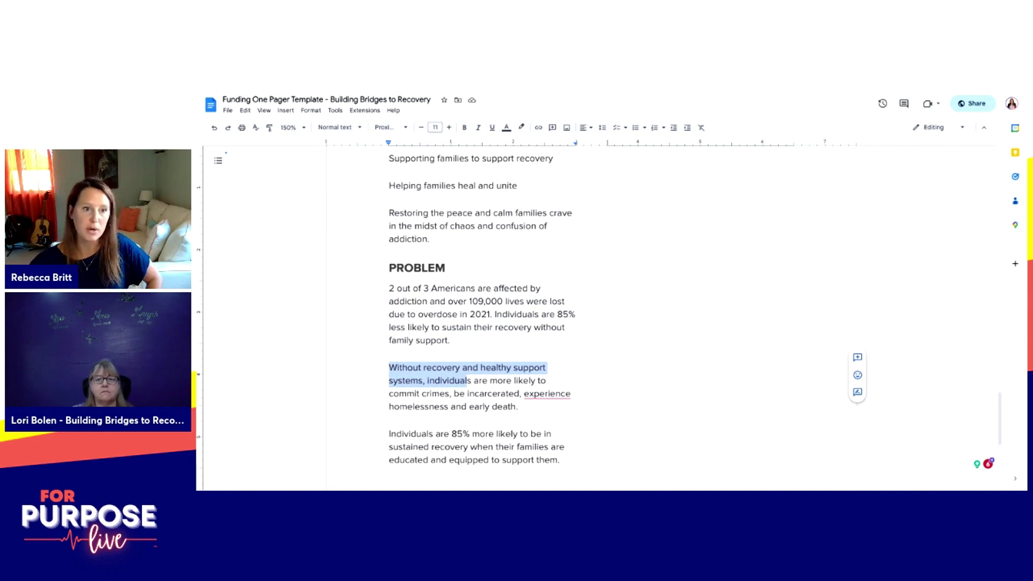
pyautogui.click(520, 407)
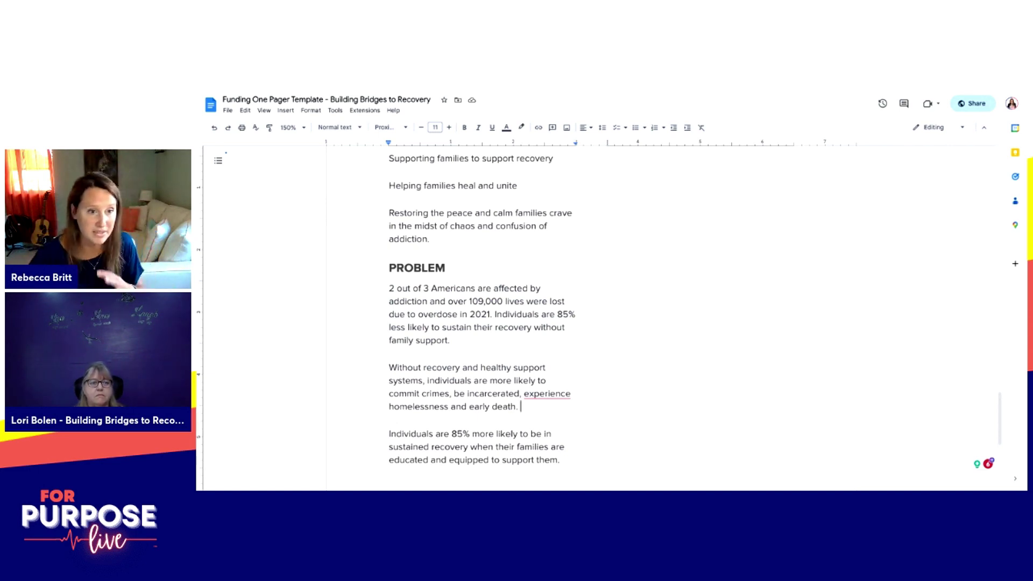
pyautogui.scroll(3, 592, 317)
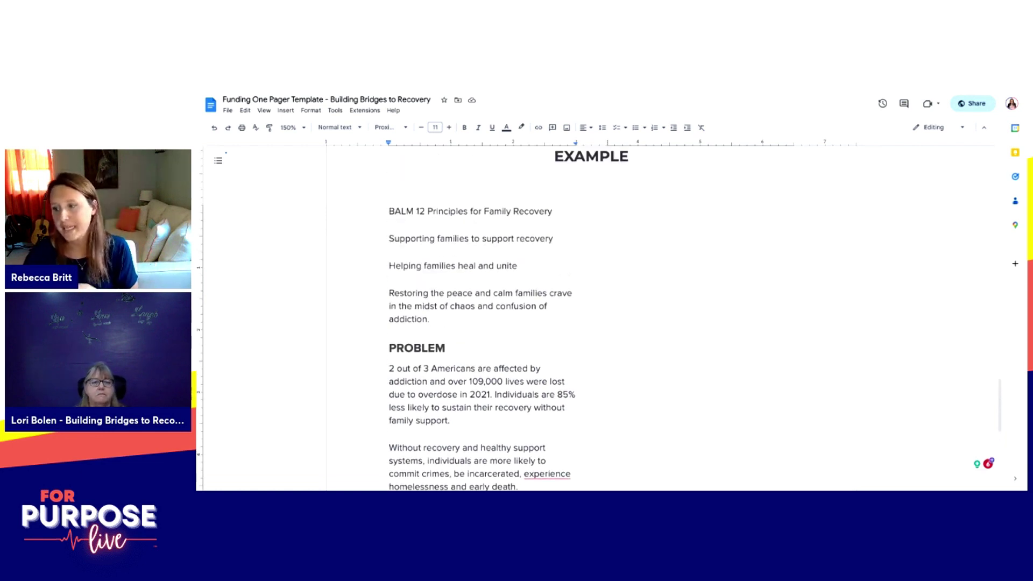
pyautogui.scroll(-4, 592, 317)
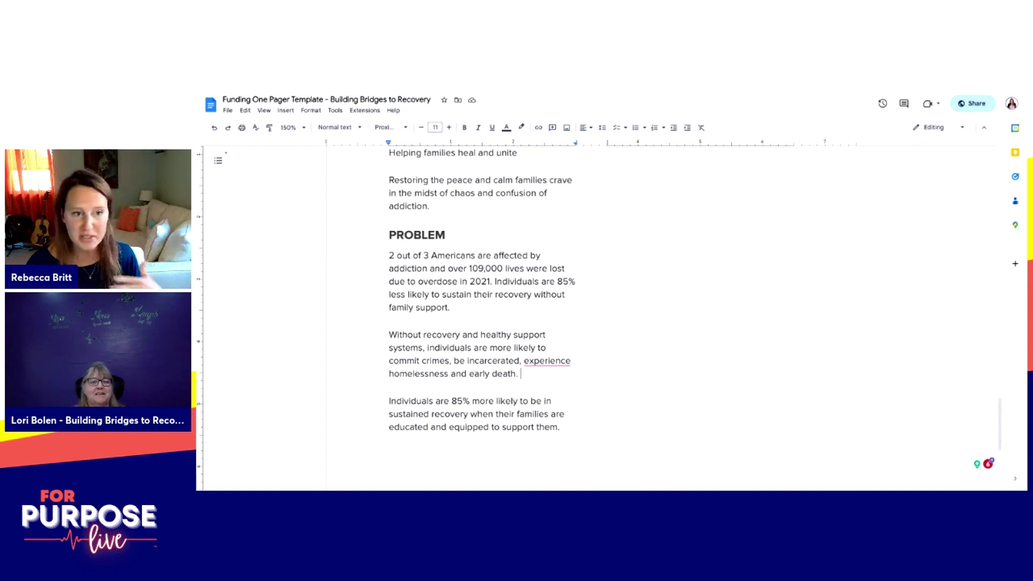
# Step: Copy the PROBLEM heading to the end of the document for SOLUTION, then copy the BALM title line
pyautogui.scroll(-1, 479, 318)
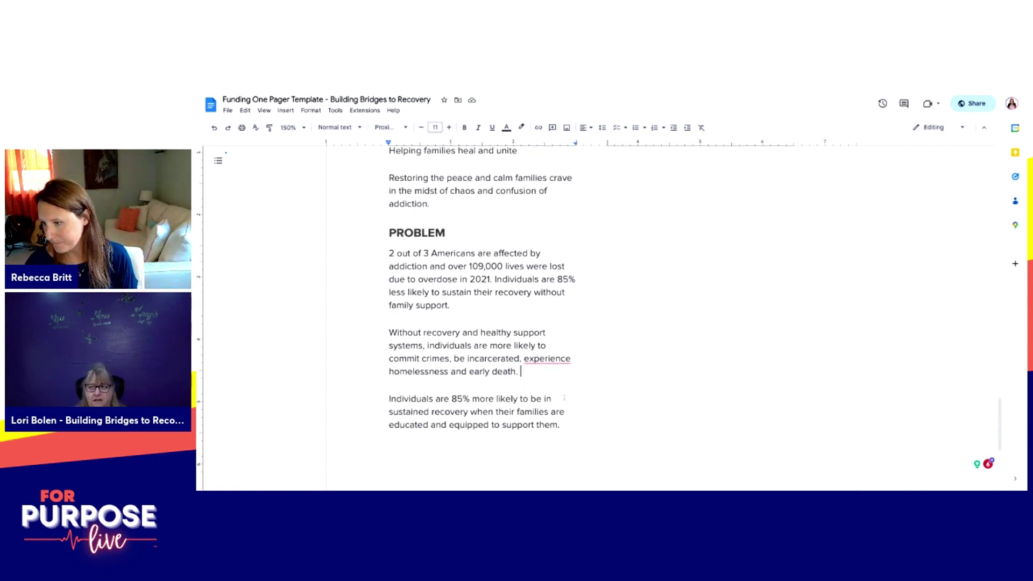
pyautogui.scroll(8, 538, 317)
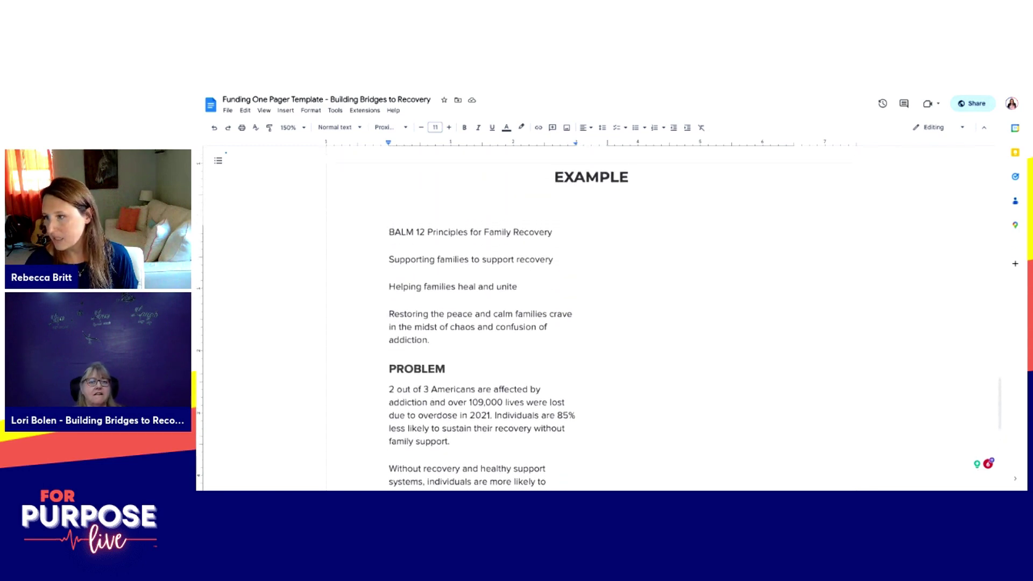
pyautogui.scroll(3, 537, 317)
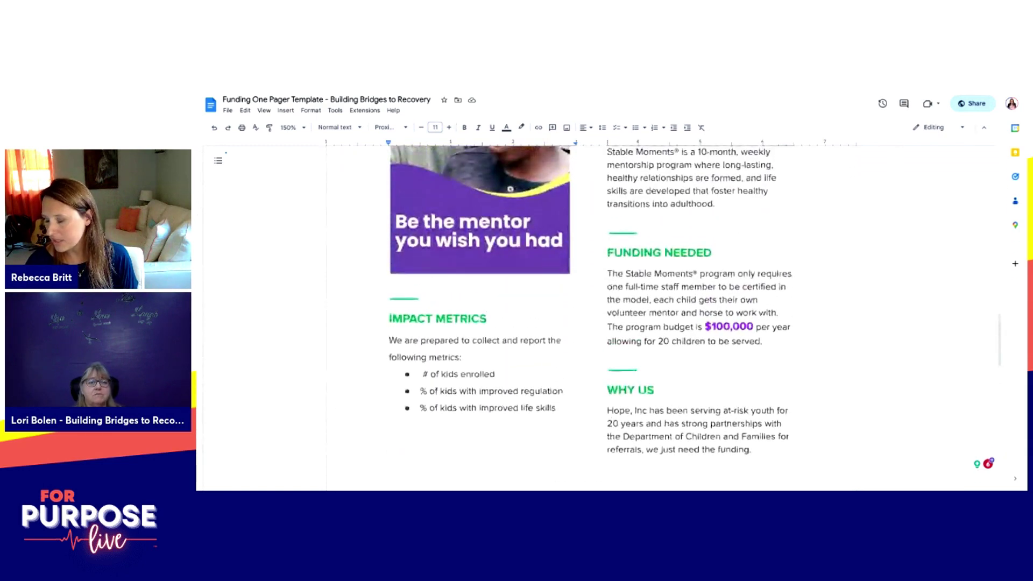
pyautogui.scroll(-10, 537, 317)
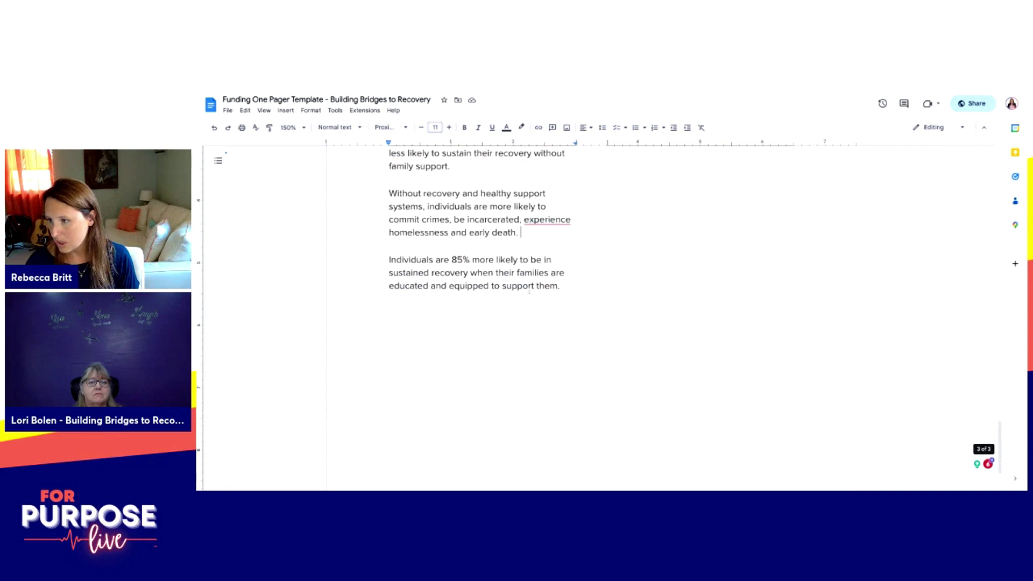
pyautogui.scroll(3, 530, 291)
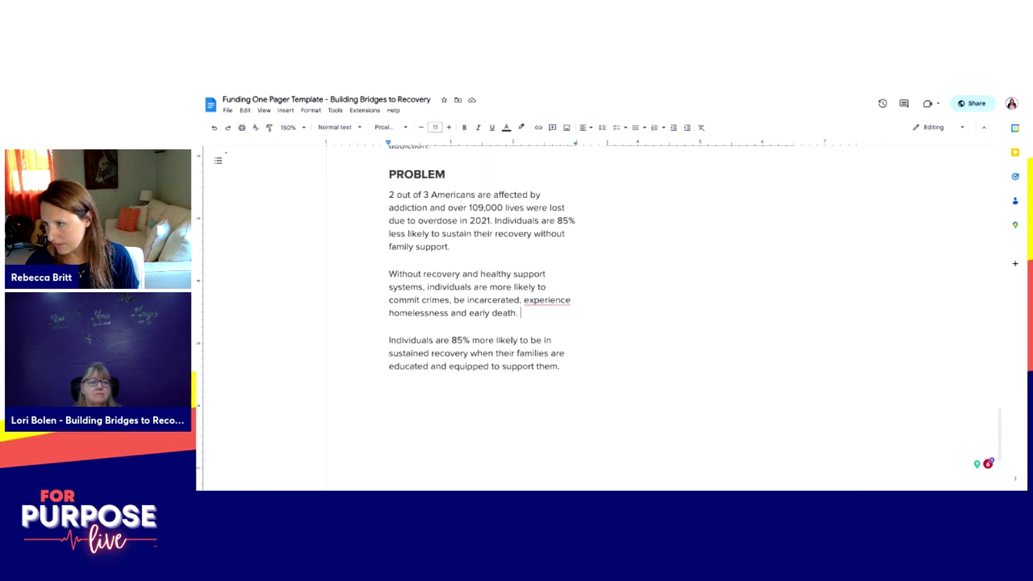
pyautogui.hotkey('shift', 'Home')
pyautogui.hotkey('ctrl', 'End')
pyautogui.write('SOLUTION')
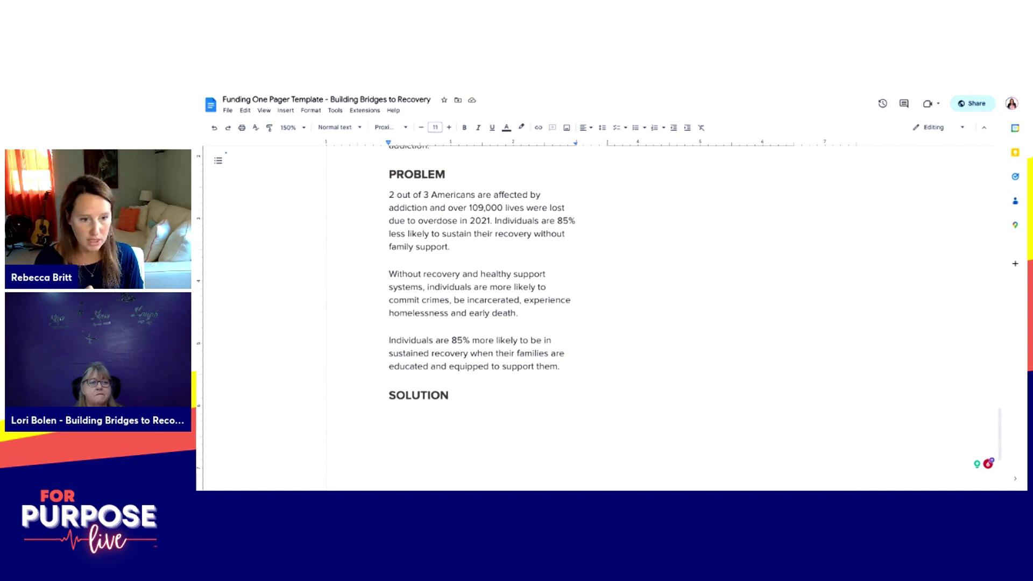
pyautogui.scroll(10, 591, 317)
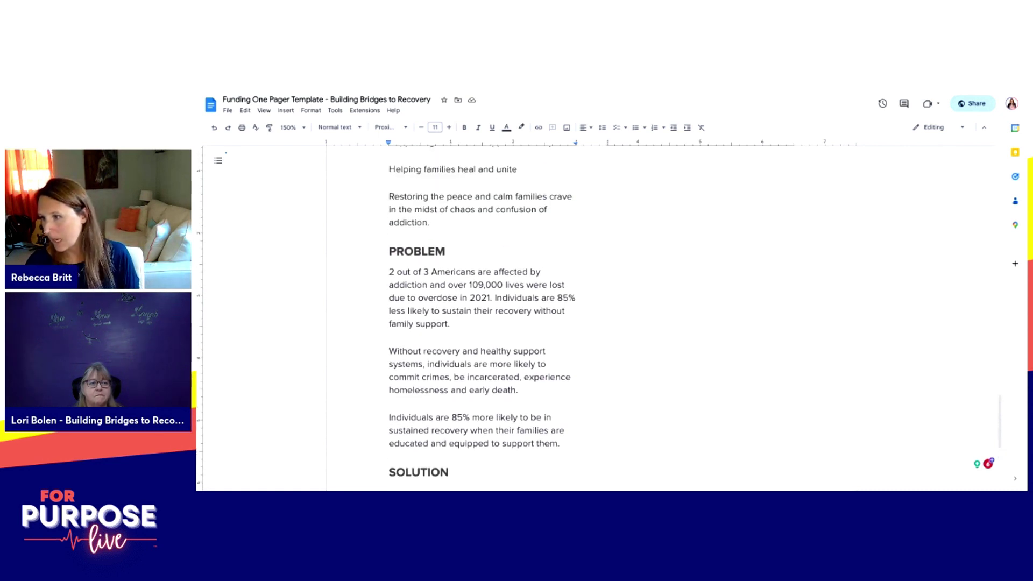
pyautogui.scroll(-3, 590, 318)
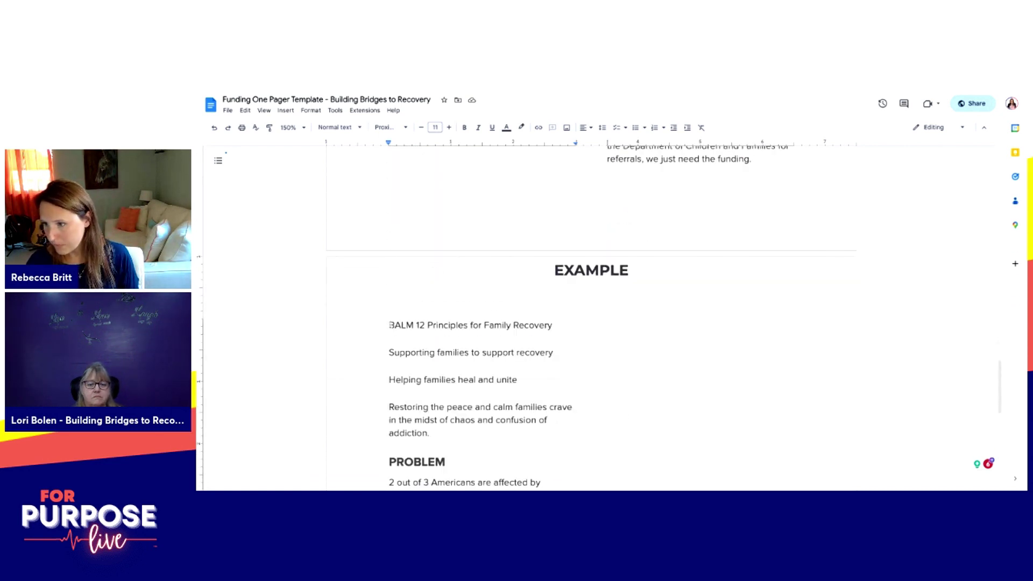
pyautogui.moveTo(389, 325); pyautogui.dragTo(389, 325)
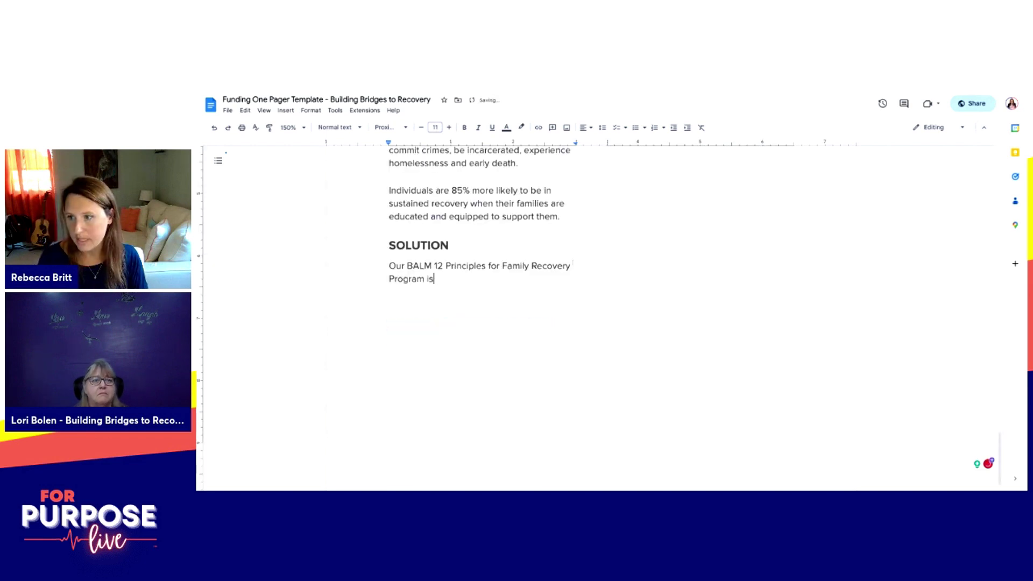
# Step: Type 'a 12 week interactive workshop for families with loved ones experience substance use disorder.'
pyautogui.write('a ')
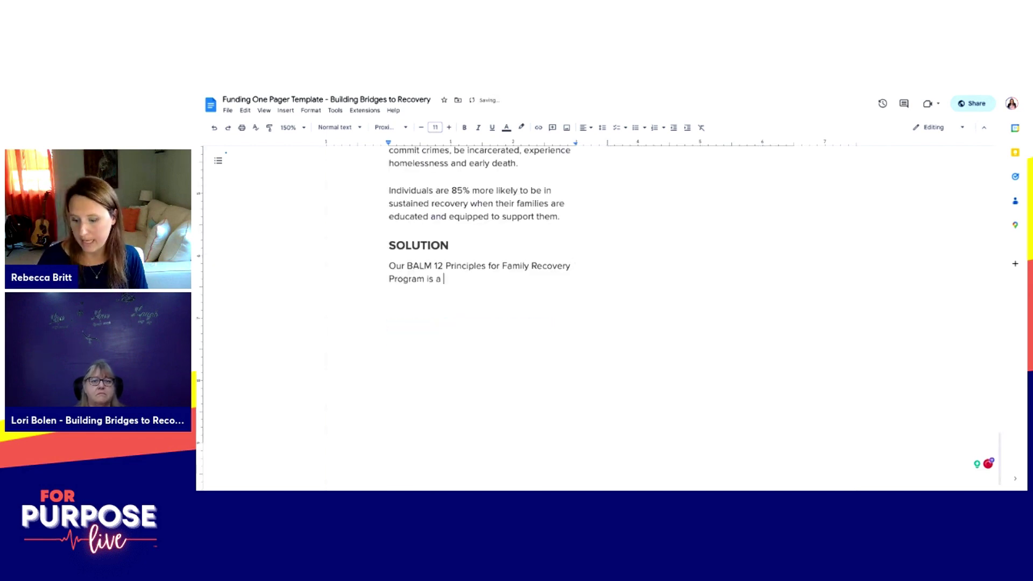
pyautogui.write('12 week')
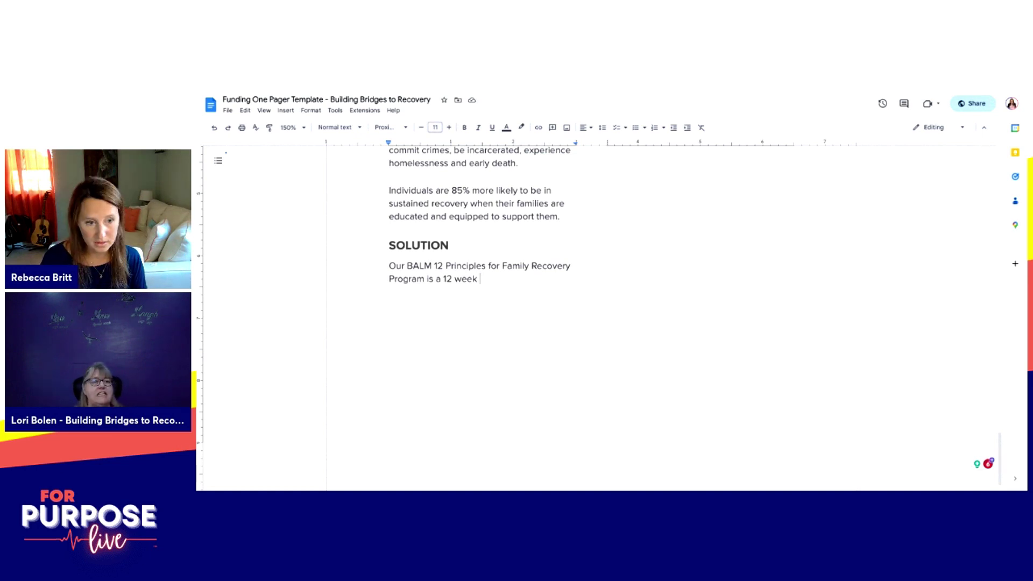
pyautogui.write('interactive workshop for famil')
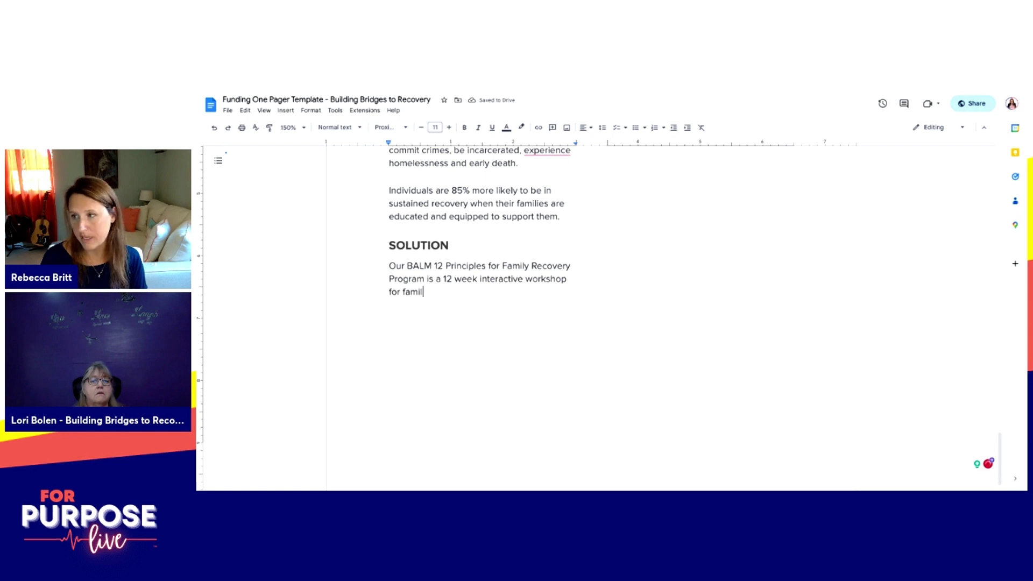
pyautogui.write('i')
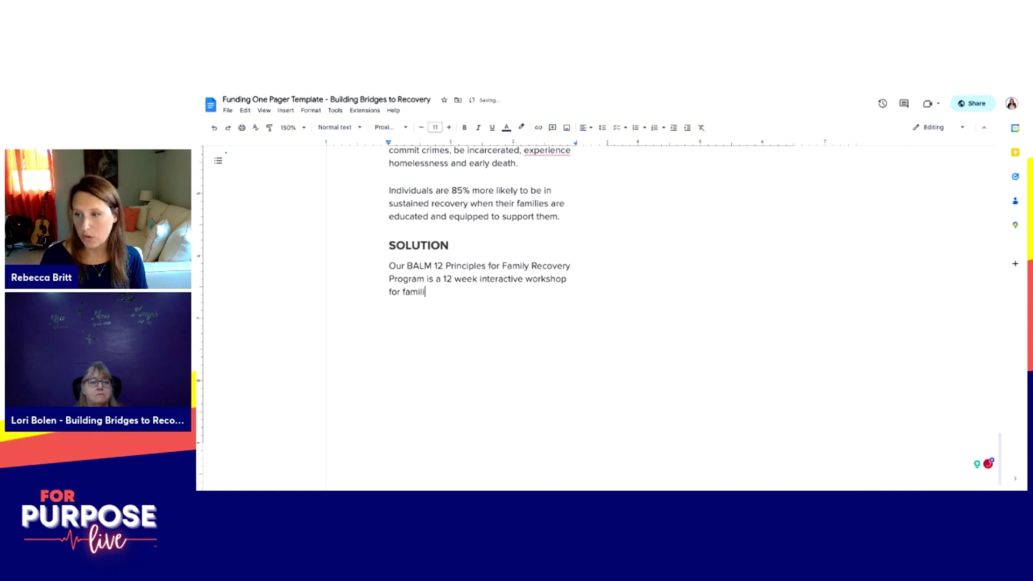
pyautogui.write('es with loved ones e')
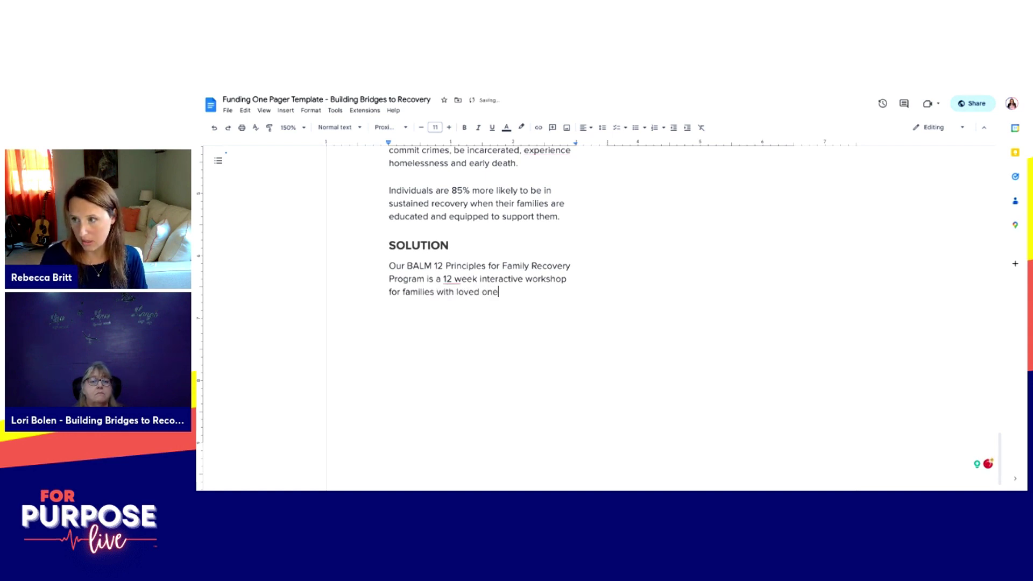
pyautogui.write('xperience')
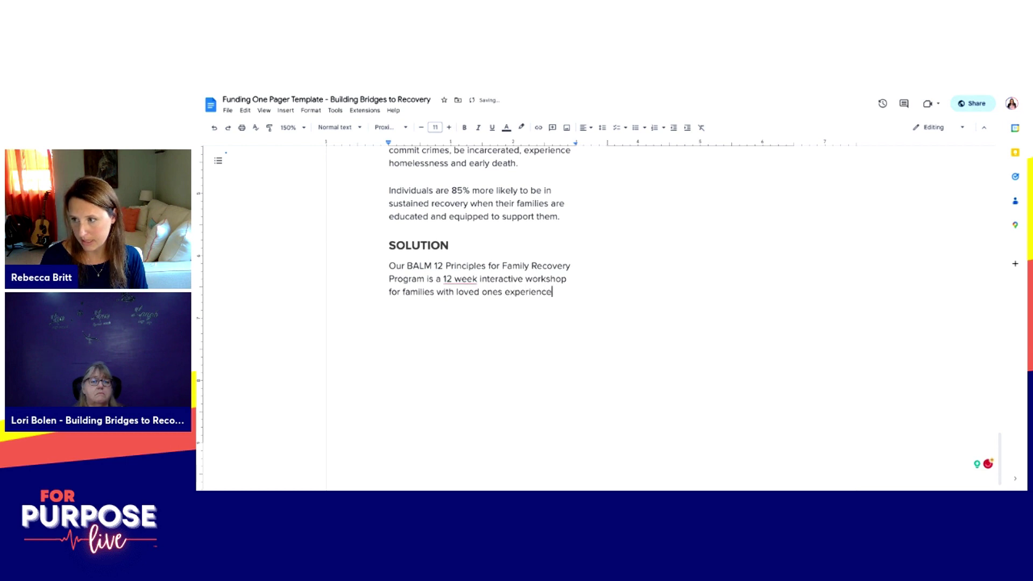
pyautogui.write(' substance use disorder.')
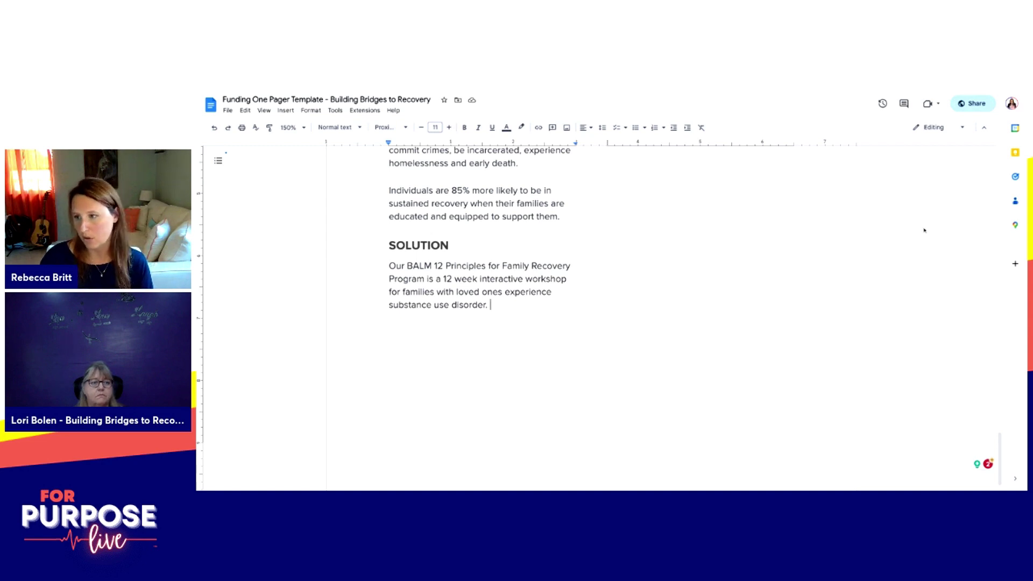
# Step: Expand BALM to 'Be a Loving Mirror (BALM)' and trim the redundant '12 Principles for Family' phrase
pyautogui.doubleClick(419, 266)
pyautogui.write('Be a Loving Mirror (BALM)')
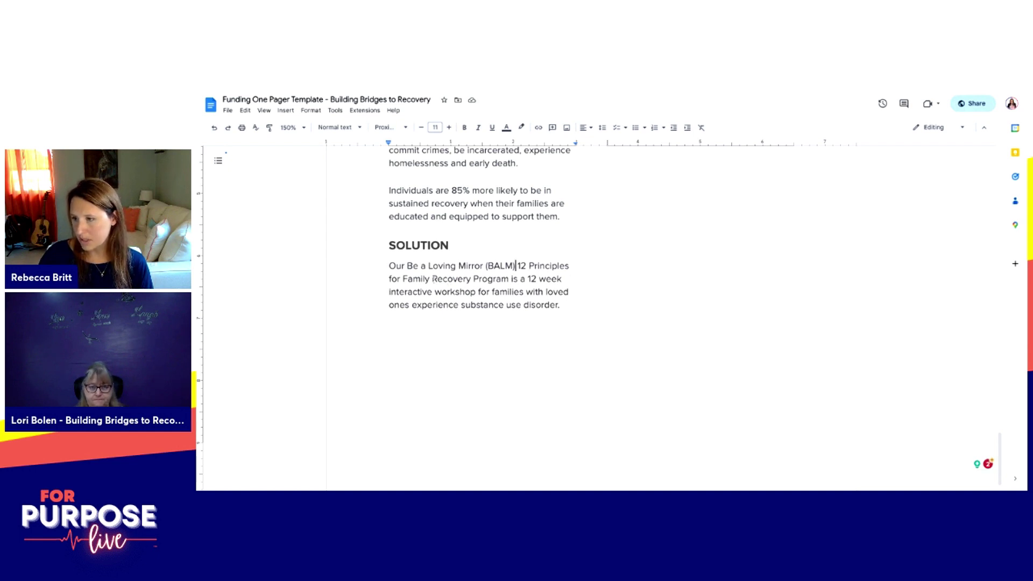
pyautogui.moveTo(432, 279); pyautogui.dragTo(517, 266)
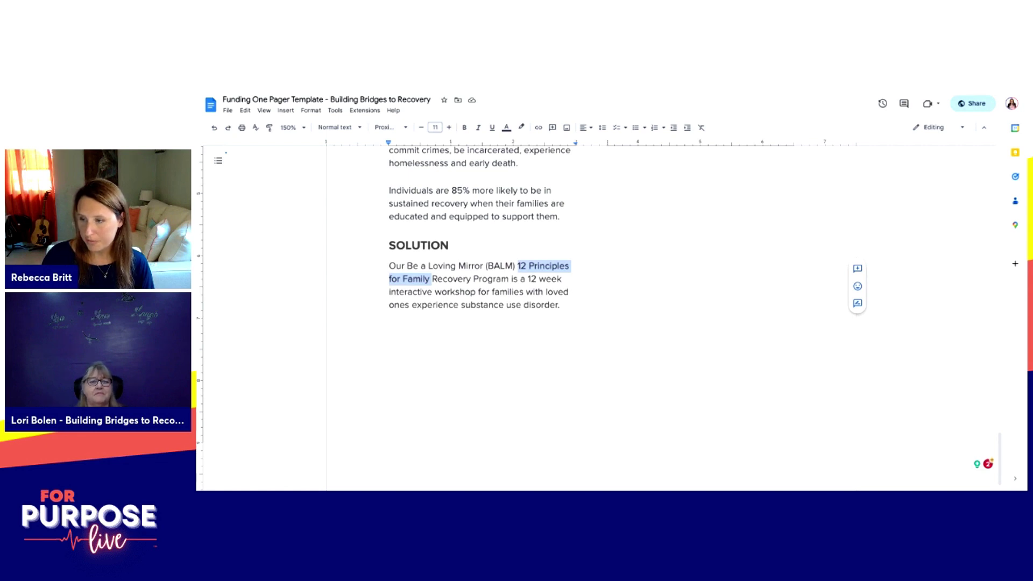
pyautogui.press('BackSpace')
pyautogui.write('Family')
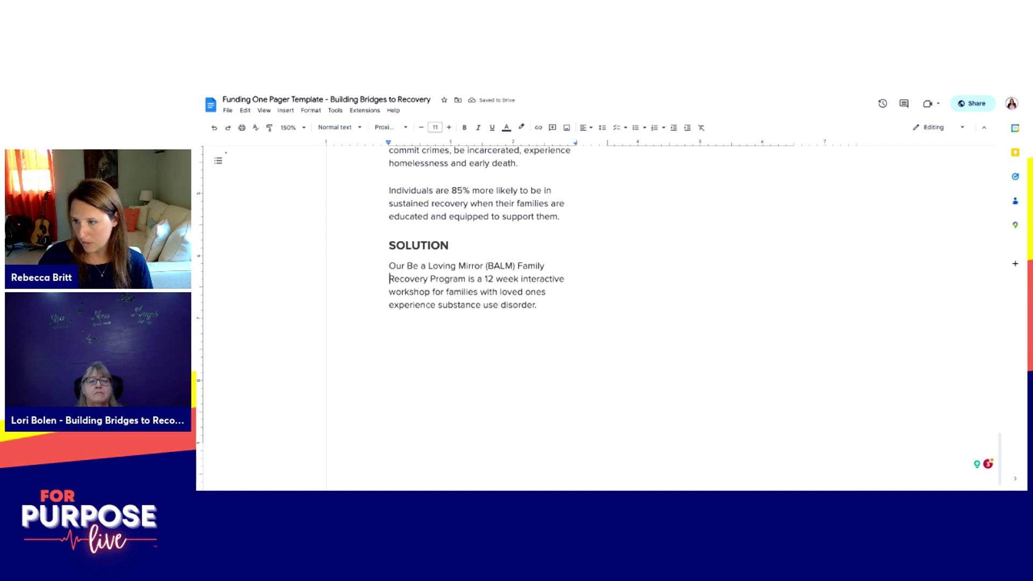
# Step: Add 'This workshop provides is a 12-principle, evidence-based curriculum' after the disorder sentence
pyautogui.click(546, 302)
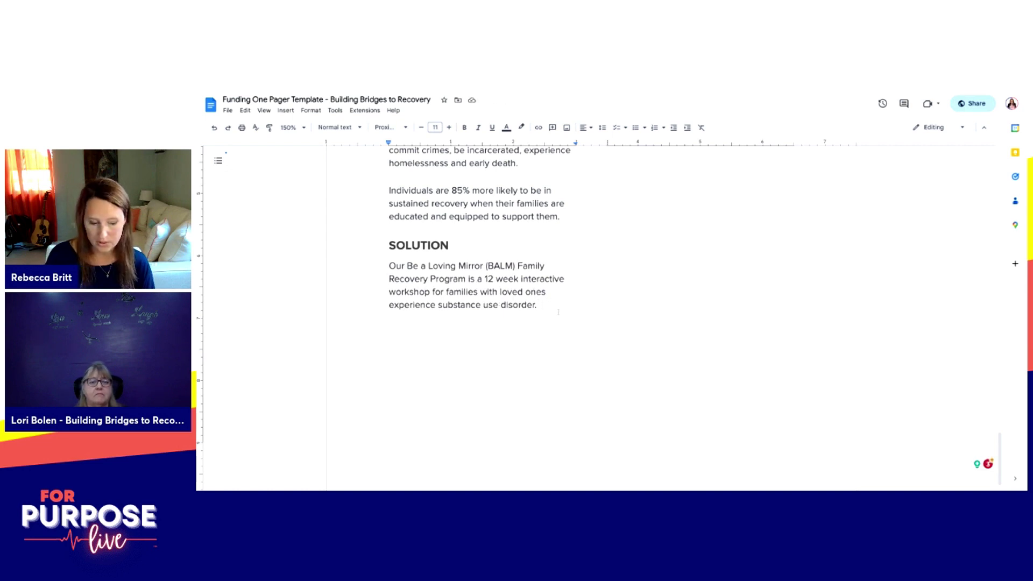
pyautogui.write('It follow a ')
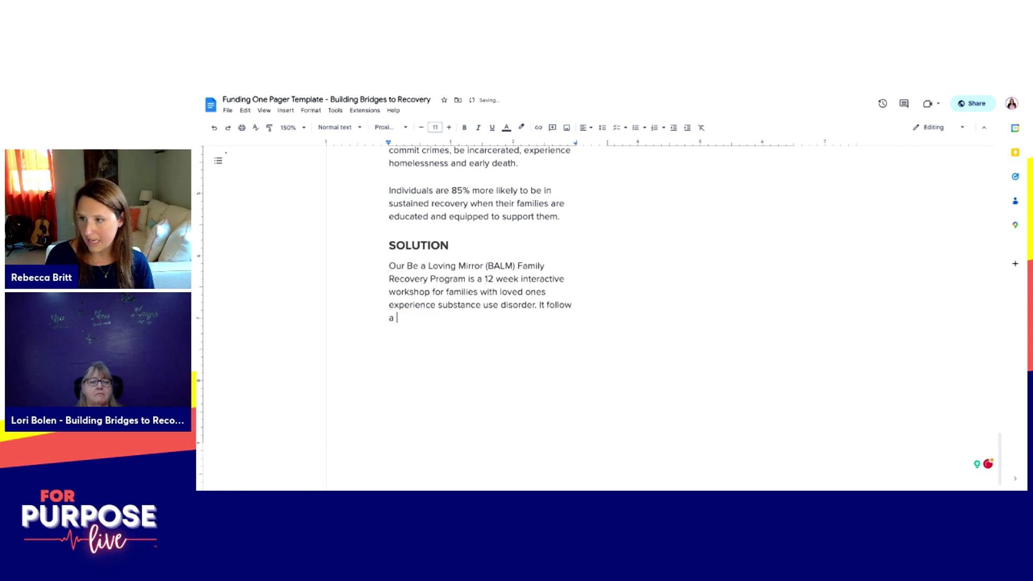
pyautogui.write('12 prinvi')
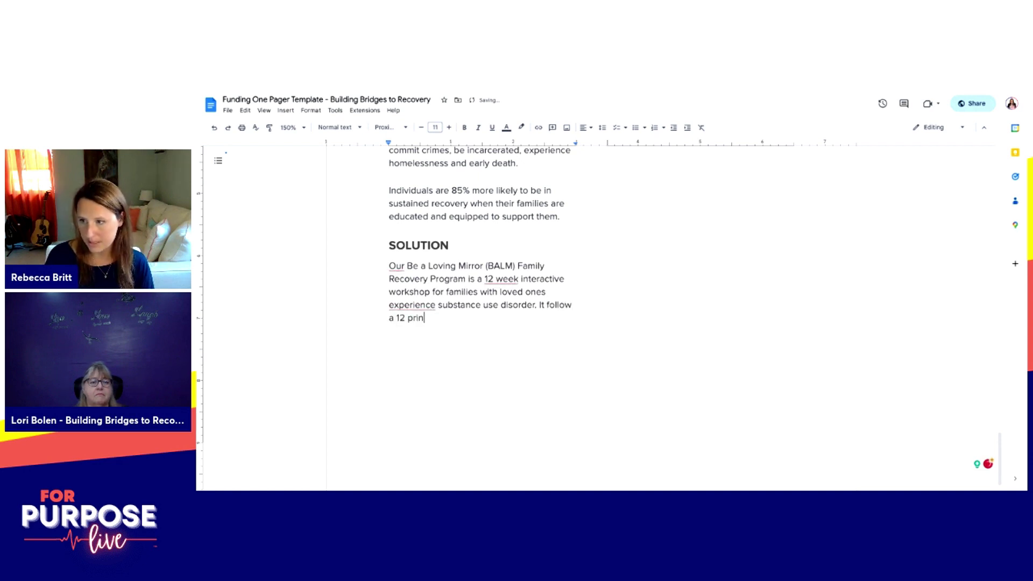
pyautogui.press('BackSpace')
pyautogui.press('BackSpace')
pyautogui.write('ciple, evidence')
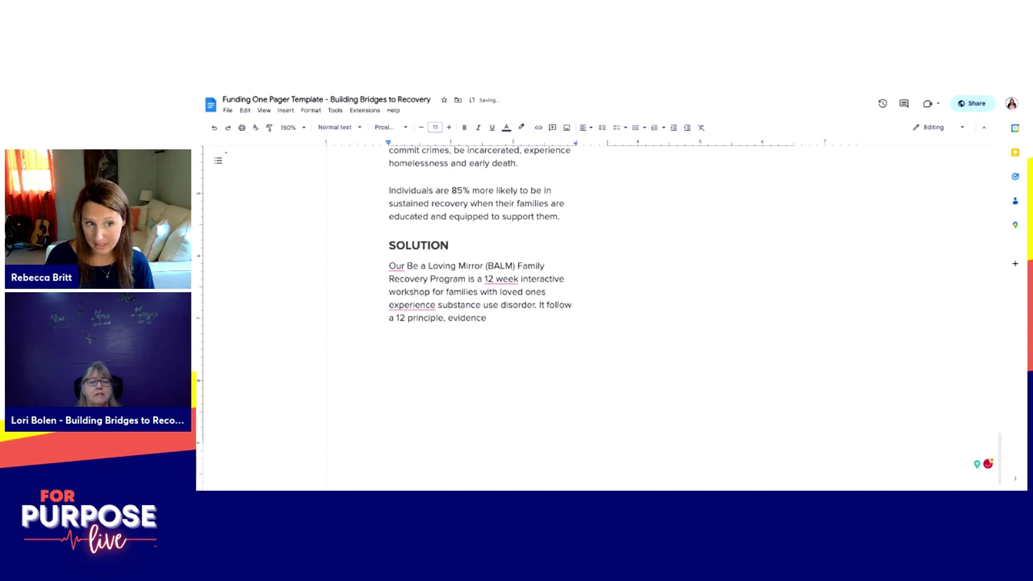
pyautogui.write('-based')
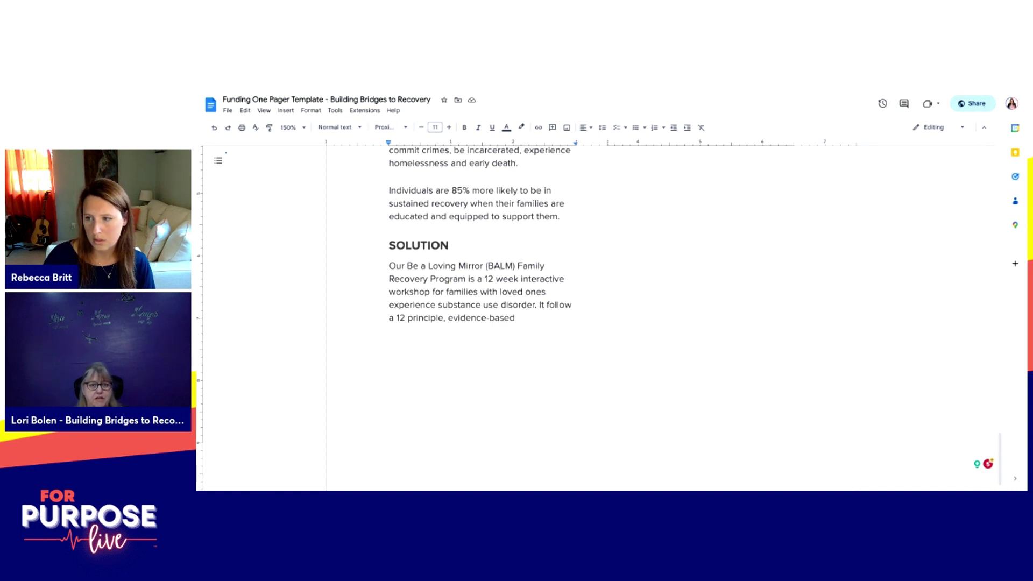
pyautogui.write('This workshop is')
pyautogui.press('Left')
pyautogui.press('Left')
pyautogui.write('provides')
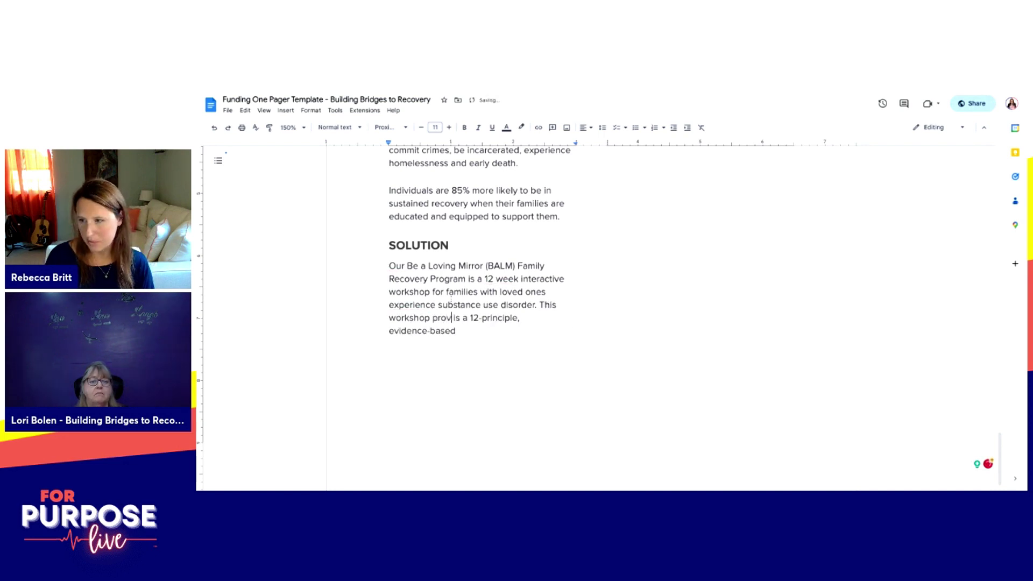
pyautogui.press('BackSpace')
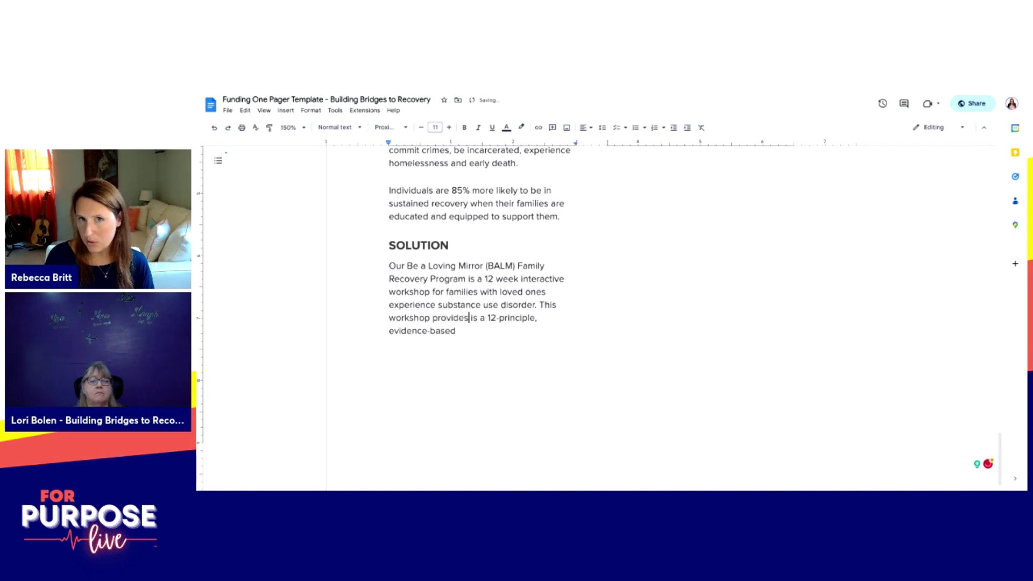
pyautogui.click(456, 330)
pyautogui.write('curriculum')
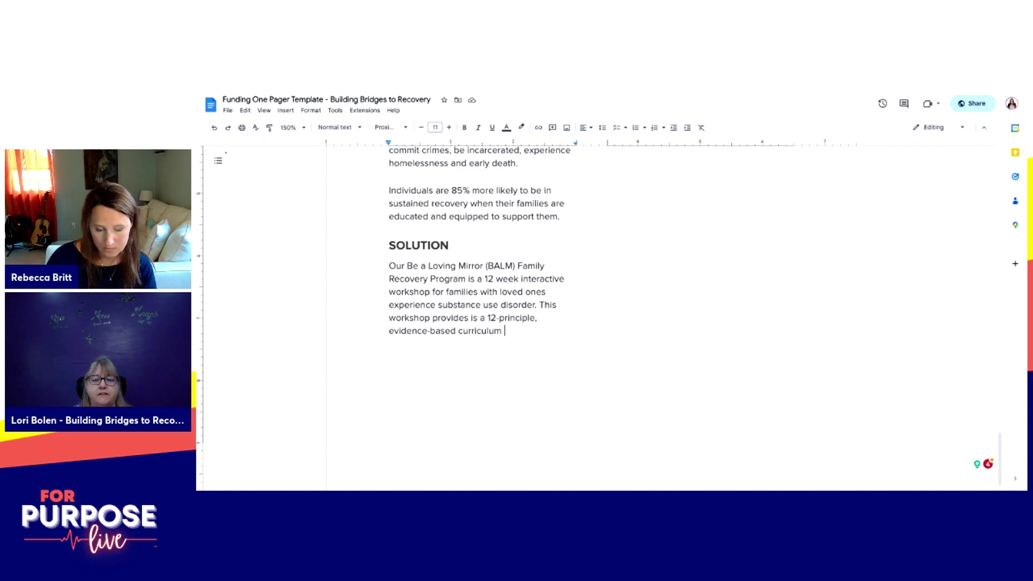
pyautogui.press('Return')
pyautogui.press('Return')
# Step: Add notes 'Move from denial to awareness' and 'Peace in home' below the SOLUTION paragraph
pyautogui.write('Move from d')
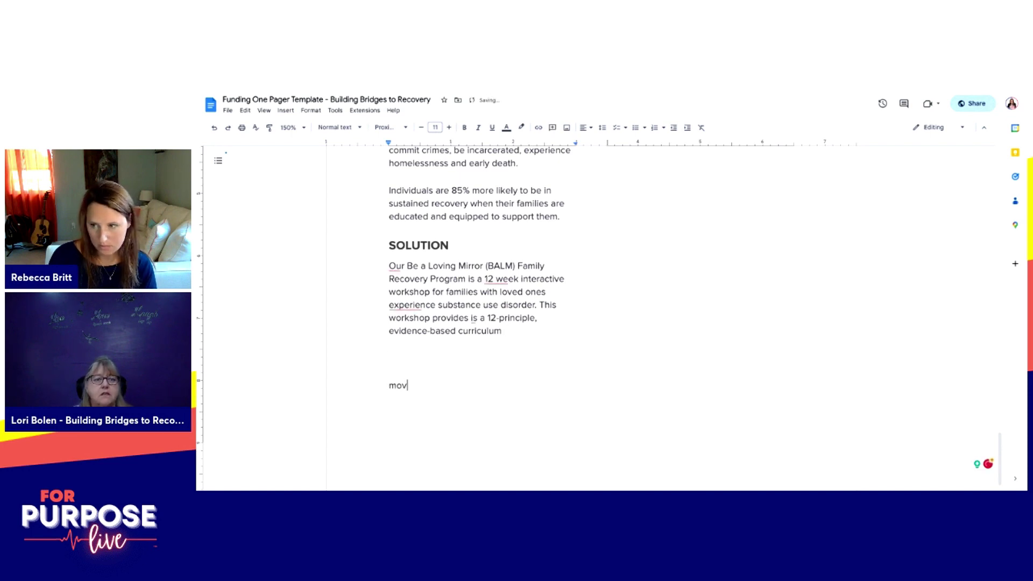
pyautogui.write('enial')
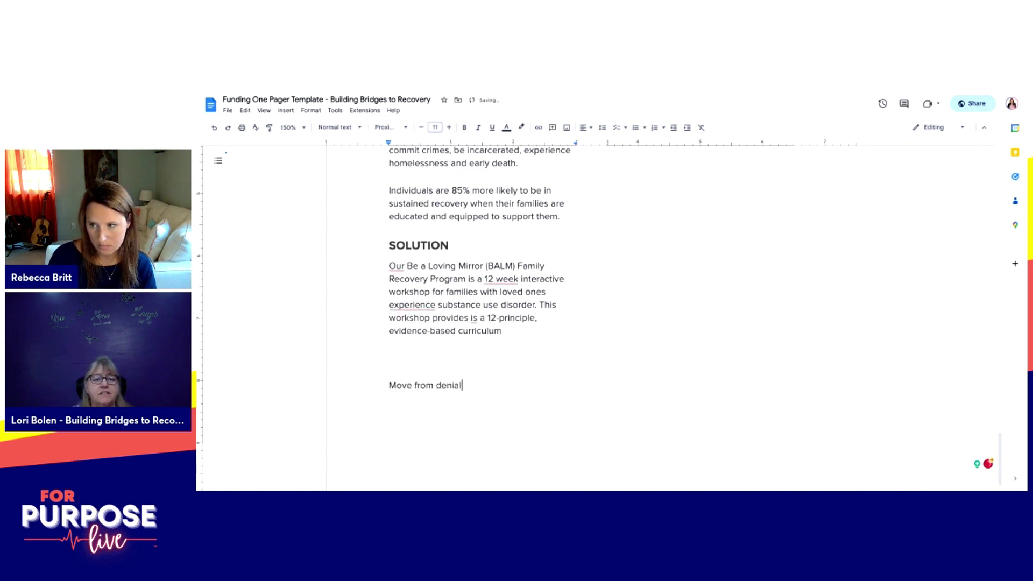
pyautogui.write(' to awareness')
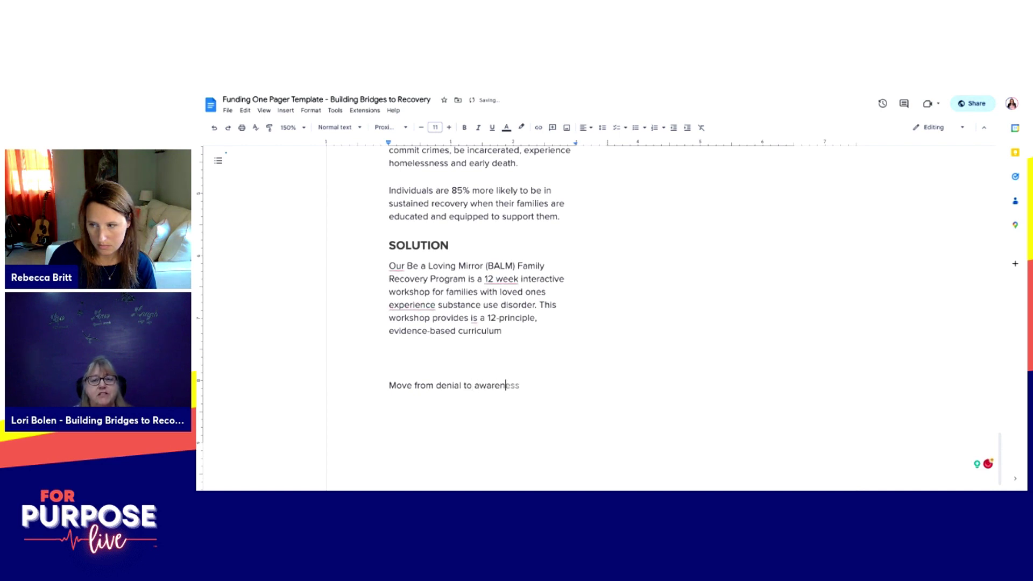
pyautogui.press('Return')
pyautogui.press('Return')
pyautogui.write('peach')
pyautogui.press('BackSpace')
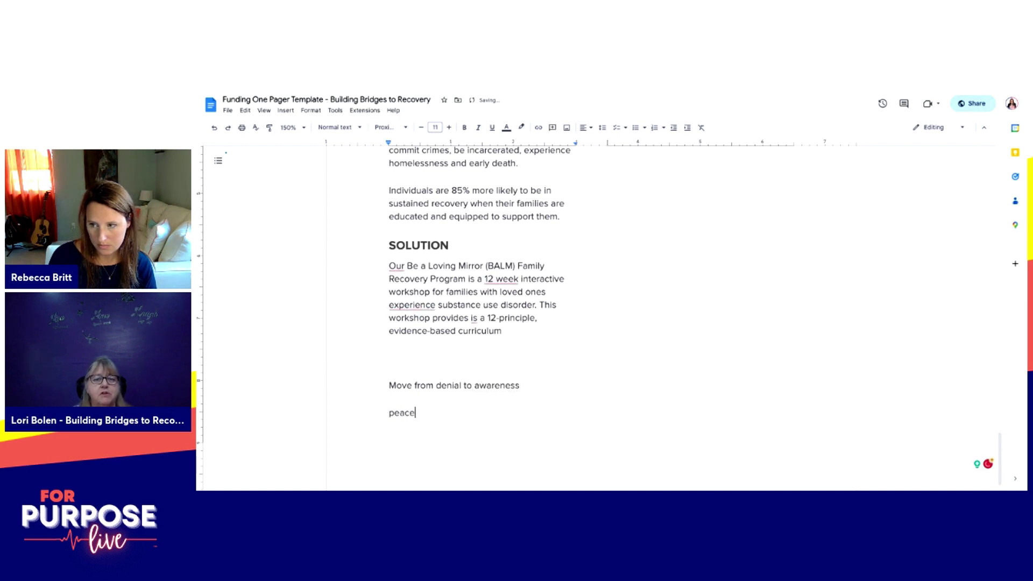
pyautogui.write('e in home')
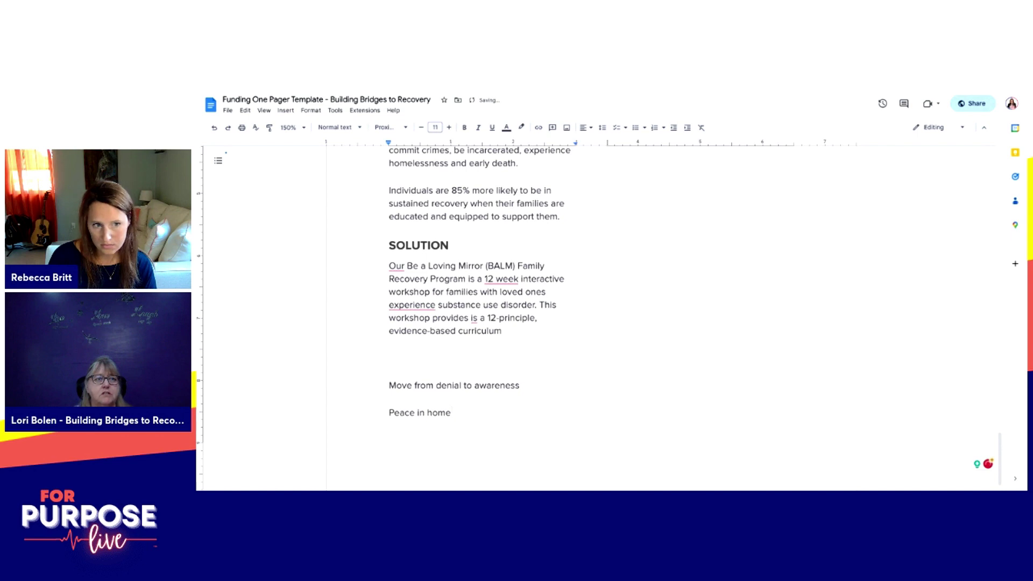
# Step: List effective communication, stages of change and motivational interviewing in the column beside the BALM heading
pyautogui.scroll(5, 591, 317)
pyautogui.click(608, 178)
pyautogui.write('effective')
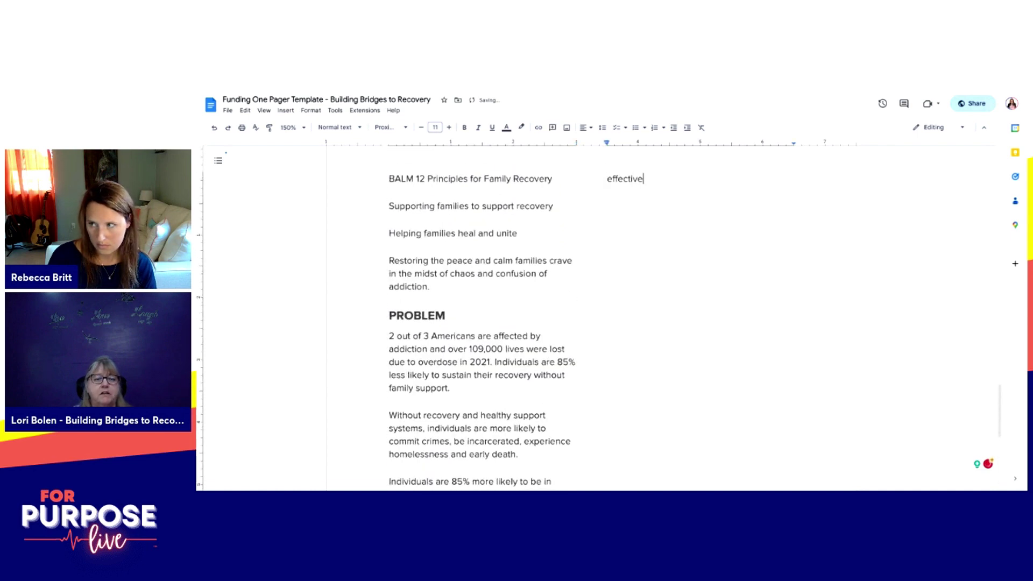
pyautogui.write(' communication')
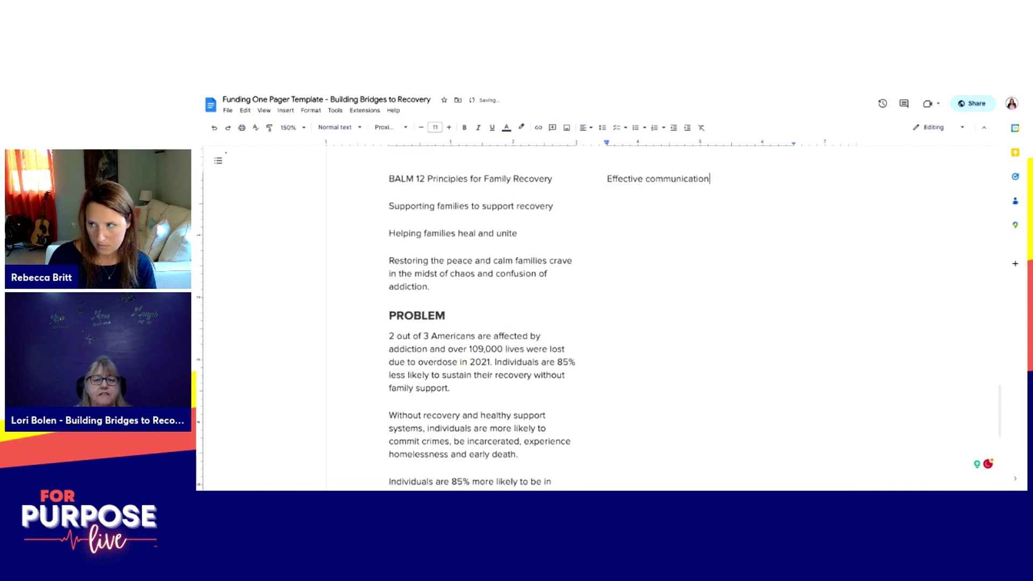
pyautogui.press('Return')
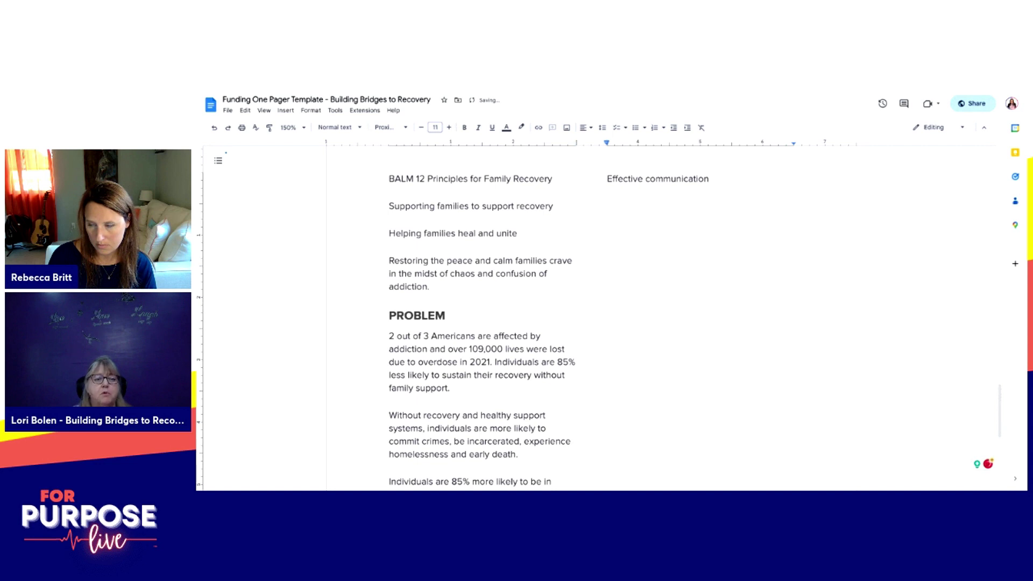
pyautogui.write('s')
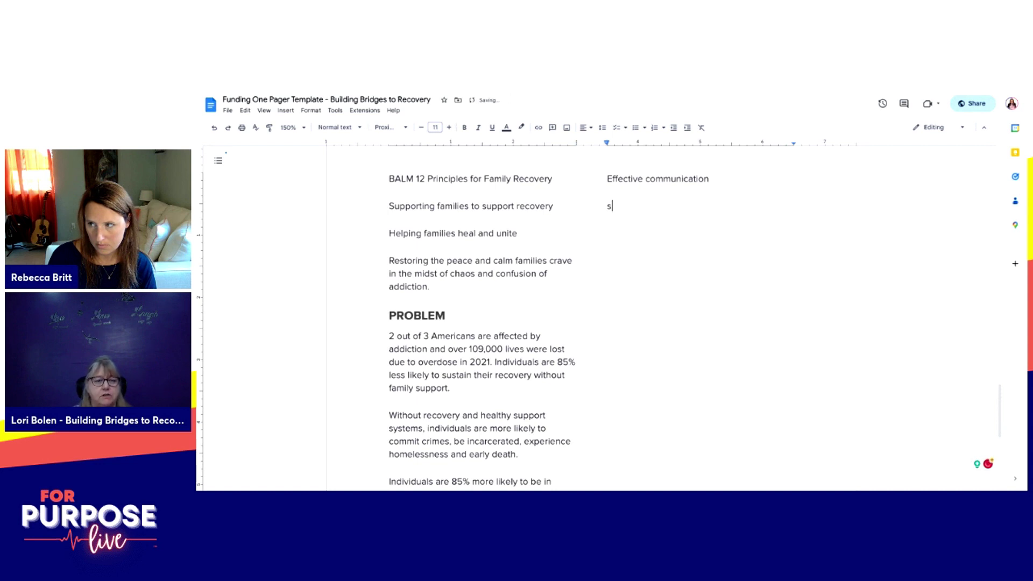
pyautogui.write('tages of change')
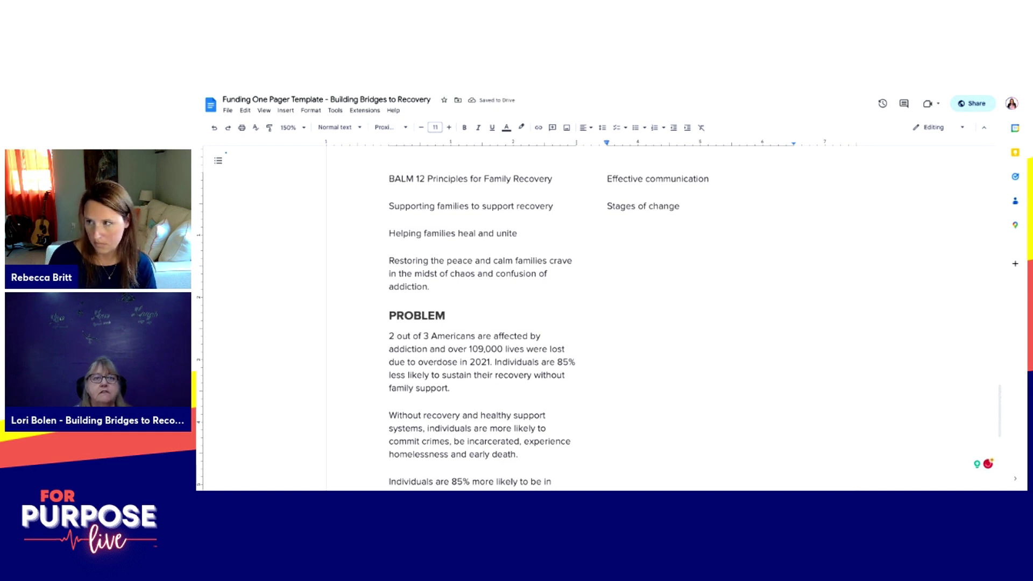
pyautogui.press('Return')
pyautogui.write('motivation')
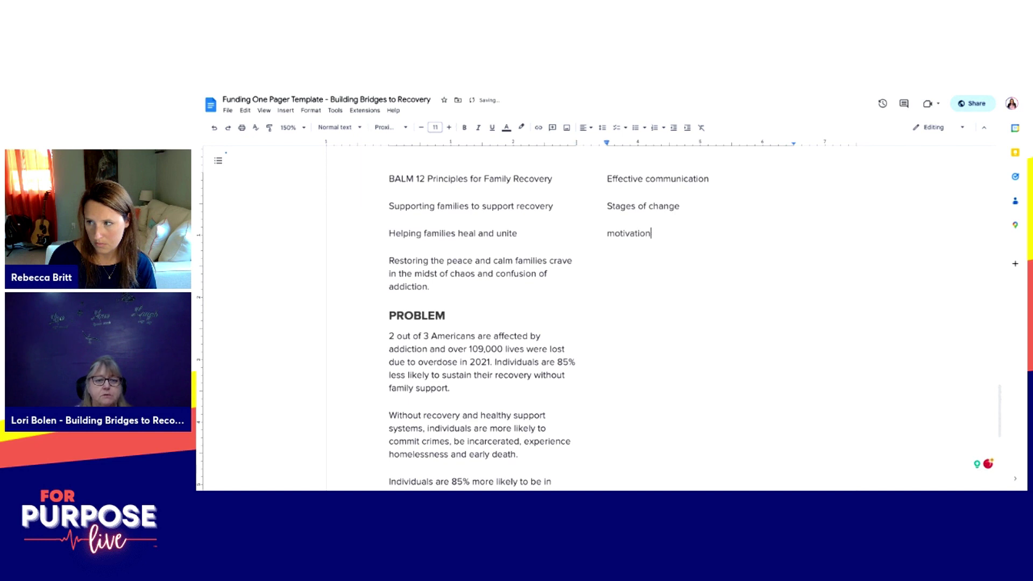
pyautogui.write('al intervie')
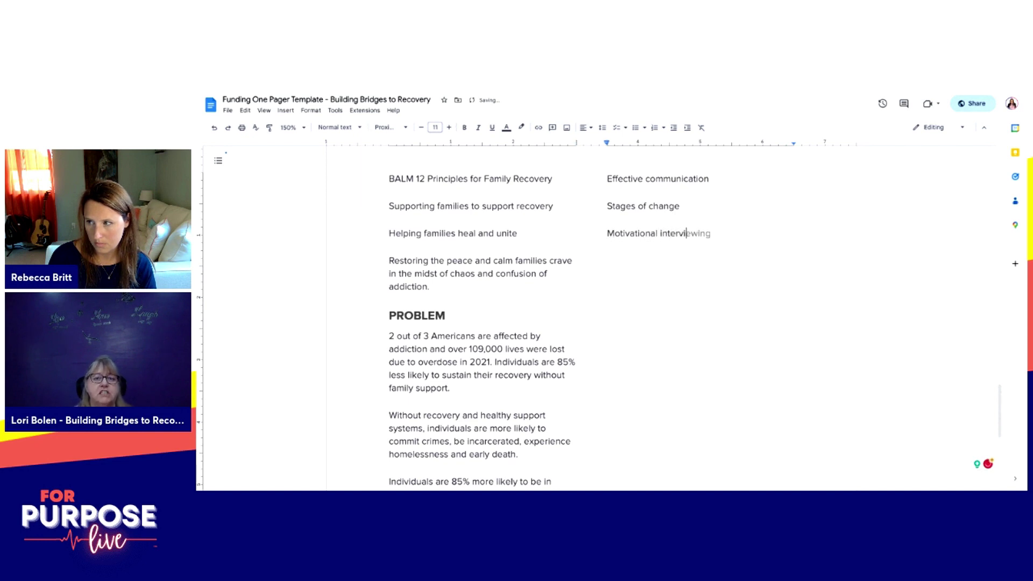
pyautogui.scroll(-5, 591, 318)
pyautogui.click(539, 334)
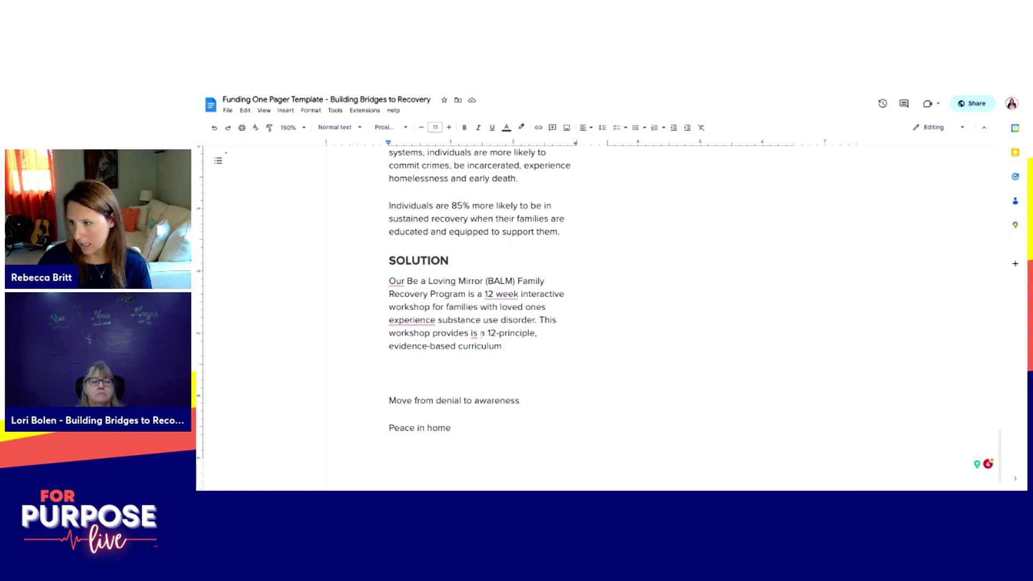
# Step: Remove the stray 'is' and add 'to promote healing, effective communication and peace in families affected by addiction'
pyautogui.click(479, 333)
pyautogui.press('BackSpace')
pyautogui.press('BackSpace')
pyautogui.press('BackSpace')
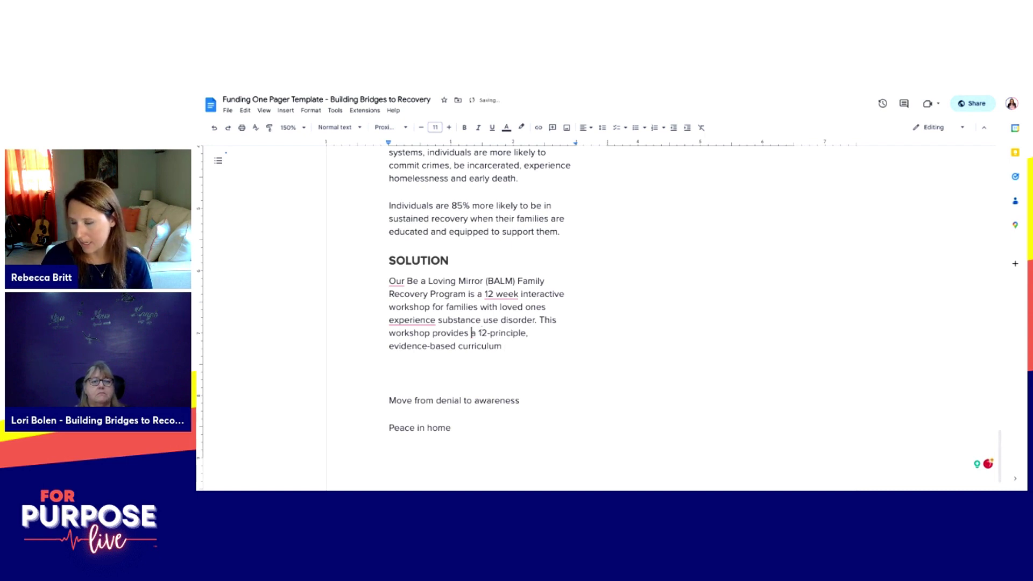
pyautogui.click(502, 346)
pyautogui.write('to ')
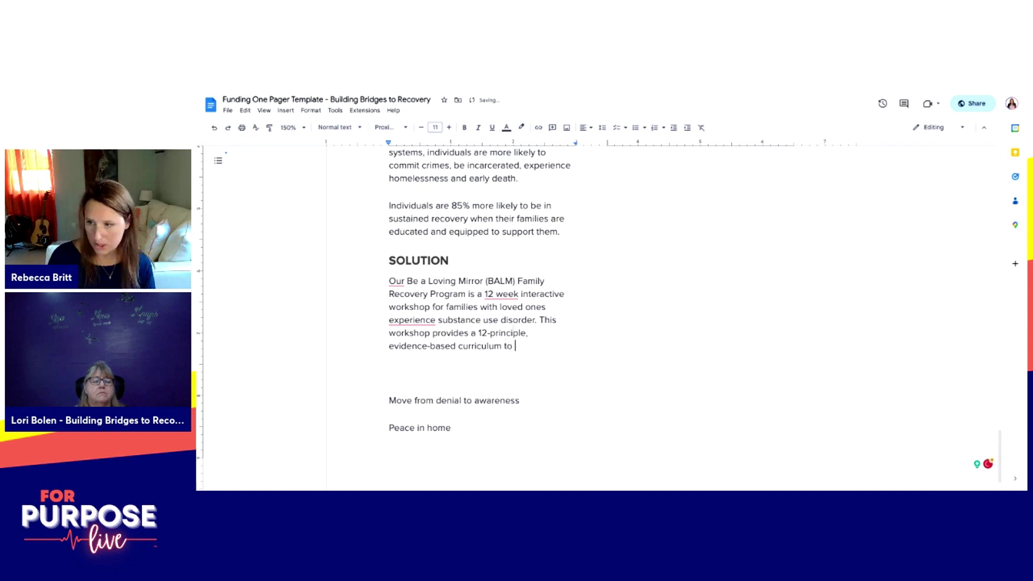
pyautogui.write('promote healing, effective commu')
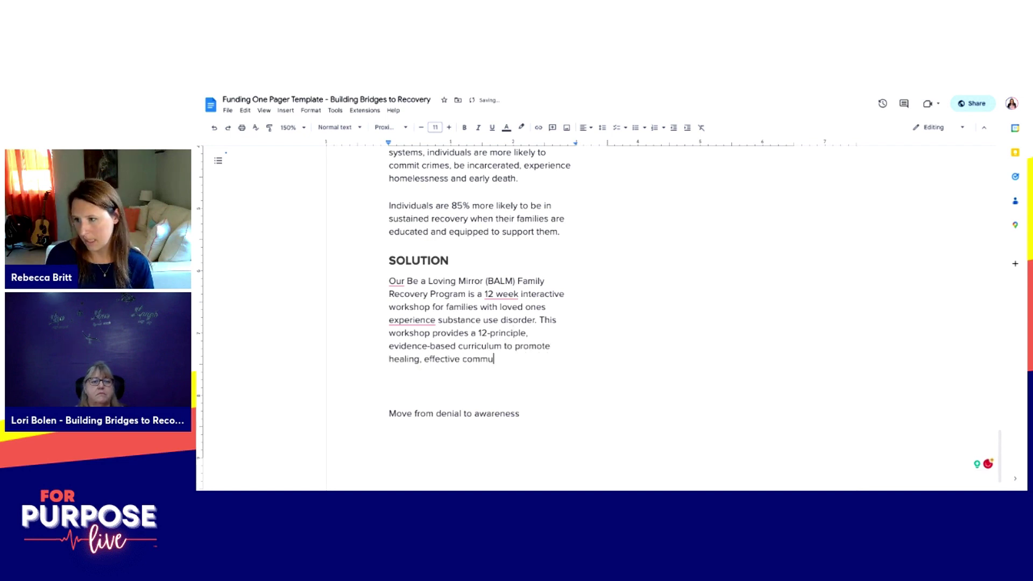
pyautogui.write('nicat')
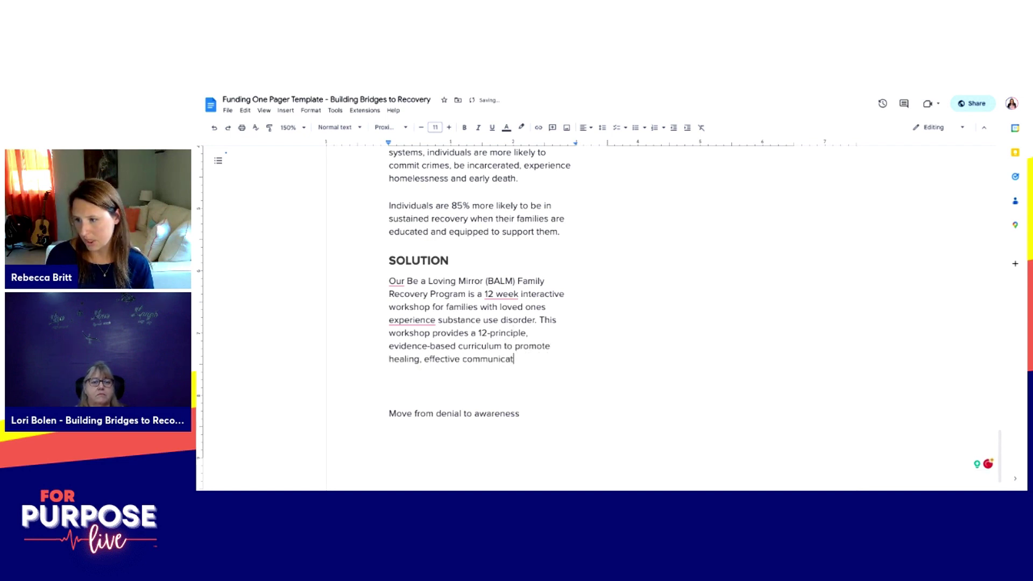
pyautogui.write('oin and peace')
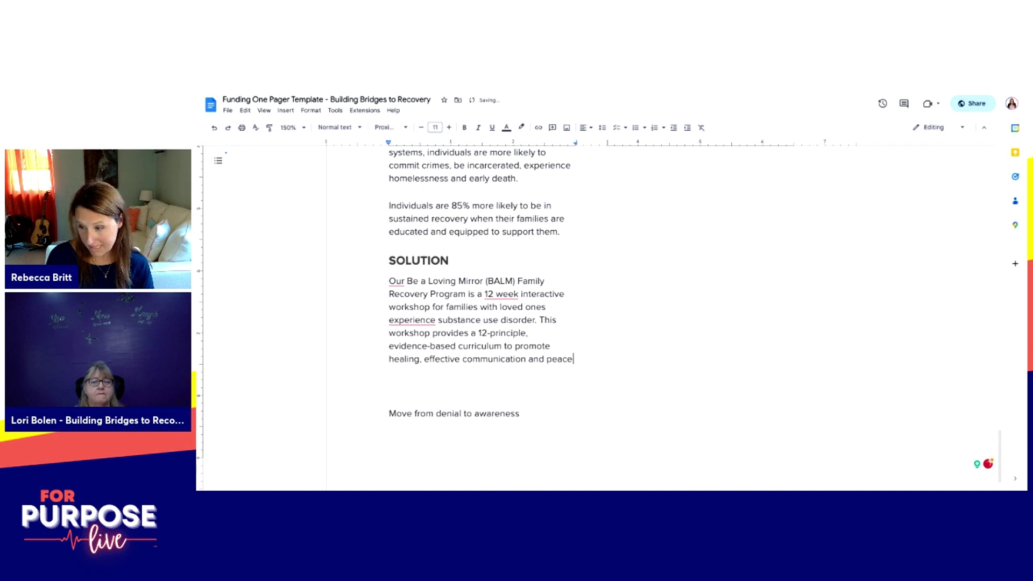
pyautogui.write(' in families affe')
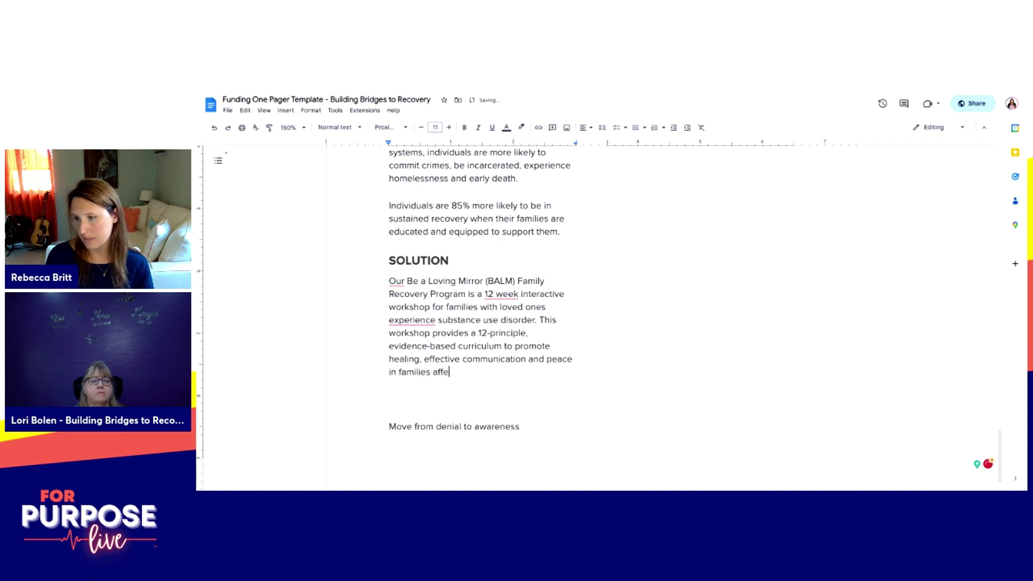
pyautogui.write('cted by addi')
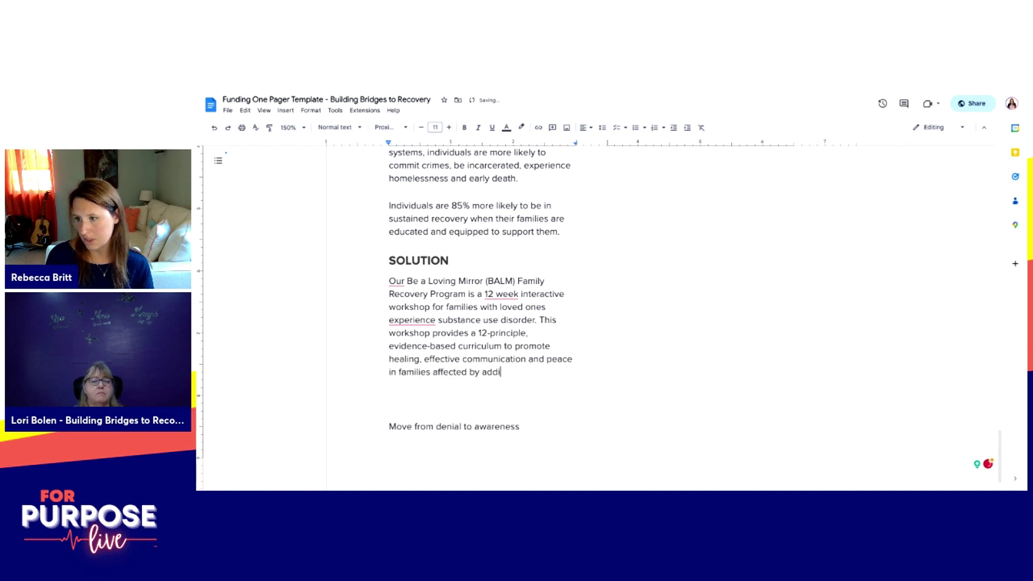
pyautogui.write('ction. By equip')
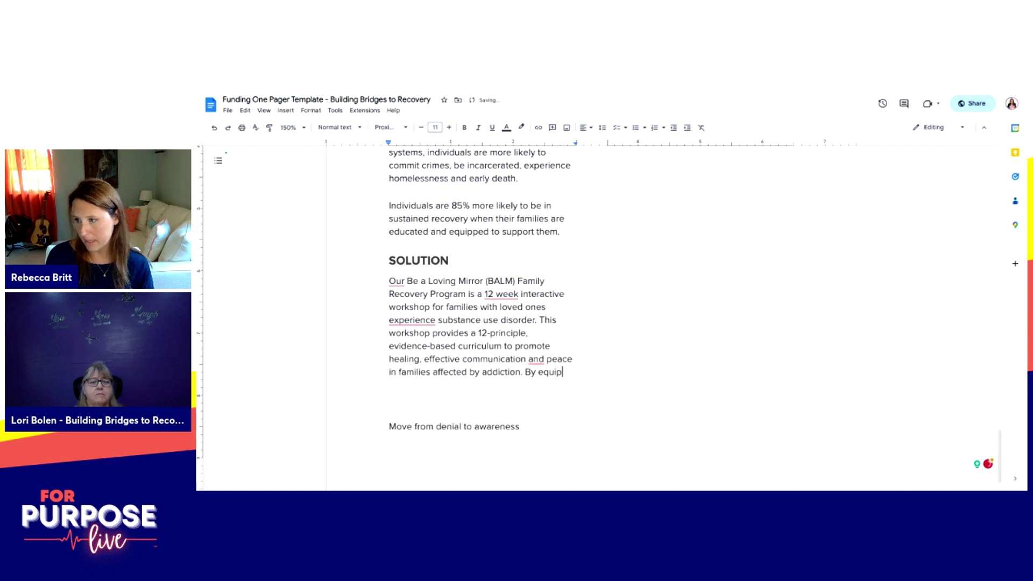
pyautogui.write('ping families with their own emotional awareness, communication strategies,')
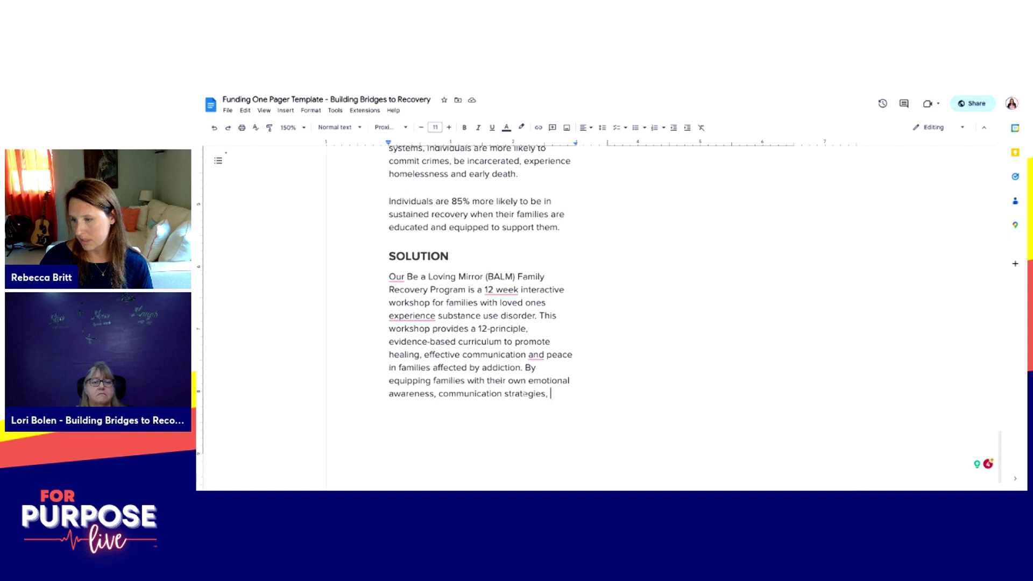
pyautogui.scroll(1, 479, 312)
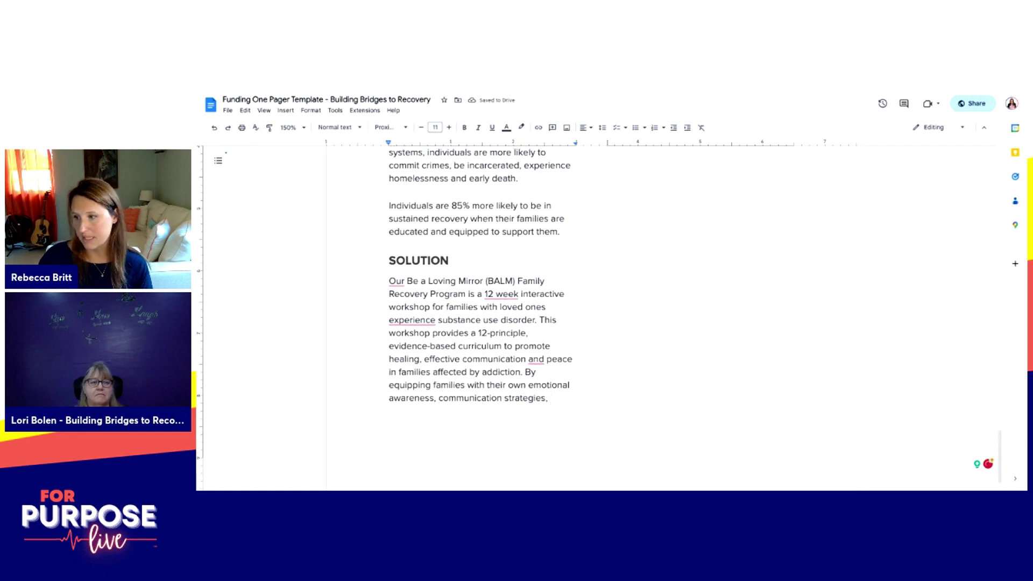
pyautogui.scroll(-1, 479, 312)
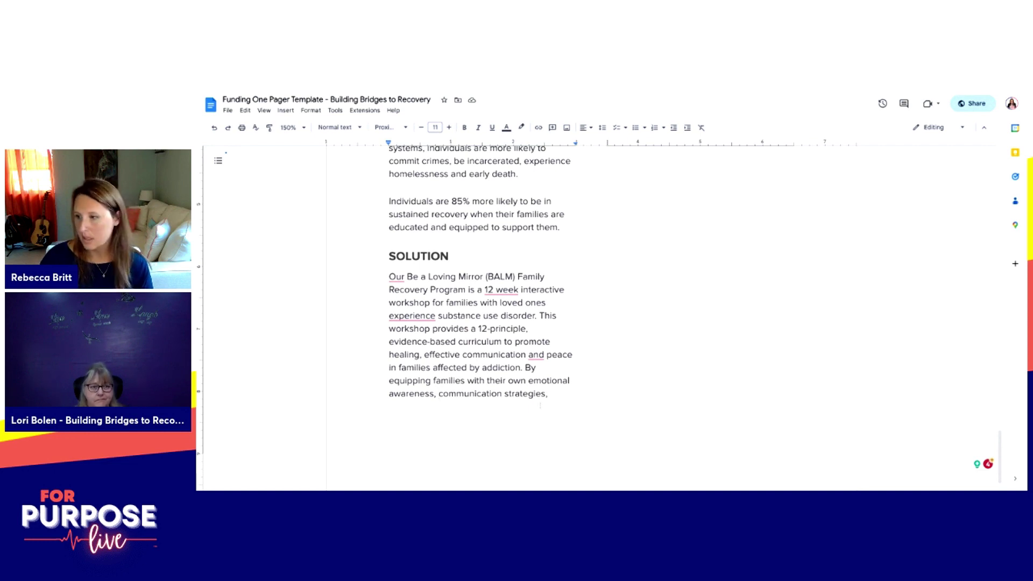
# Step: Insert 'addiction education, and' and end with families being the best chance at sustaining recovery
pyautogui.write('and and m')
pyautogui.click(439, 393)
pyautogui.write('addiction education')
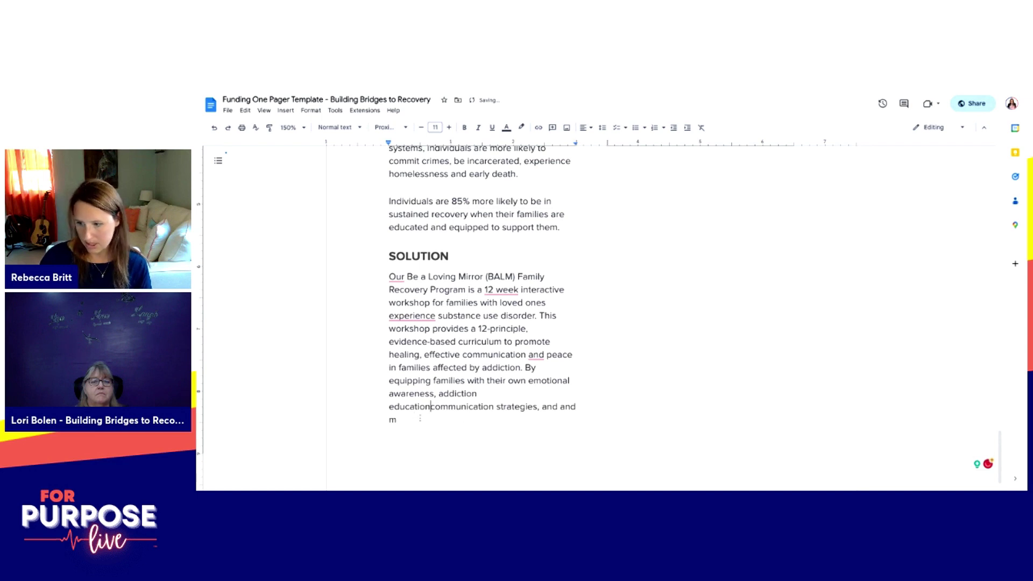
pyautogui.write(', and')
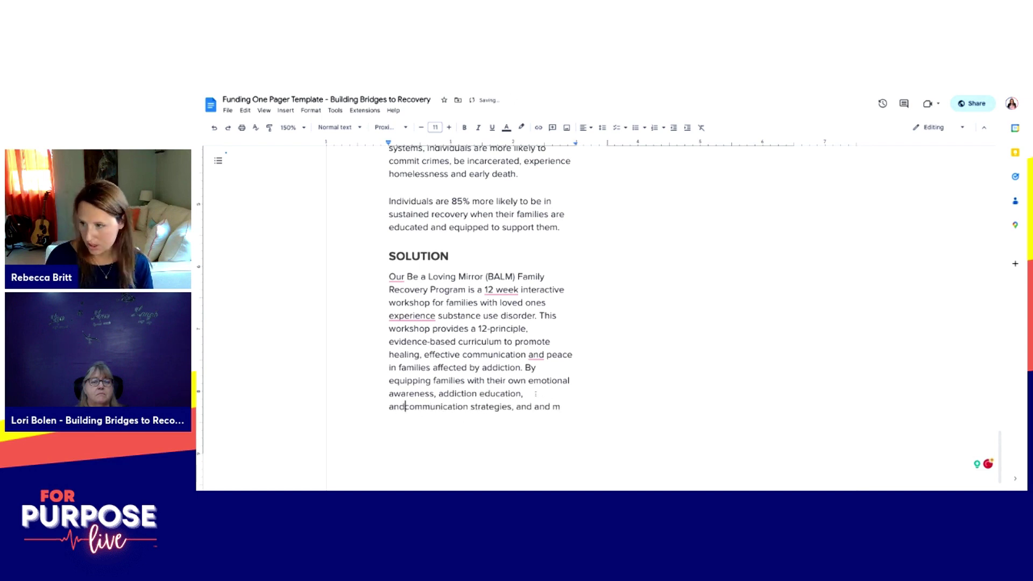
pyautogui.click(561, 407)
pyautogui.press('BackSpace')
pyautogui.press('BackSpace')
pyautogui.press('BackSpace')
pyautogui.press('BackSpace')
pyautogui.press('BackSpace')
pyautogui.press('BackSpace')
pyautogui.press('BackSpace')
pyautogui.press('BackSpace')
pyautogui.press('BackSpace')
pyautogui.write('we pro')
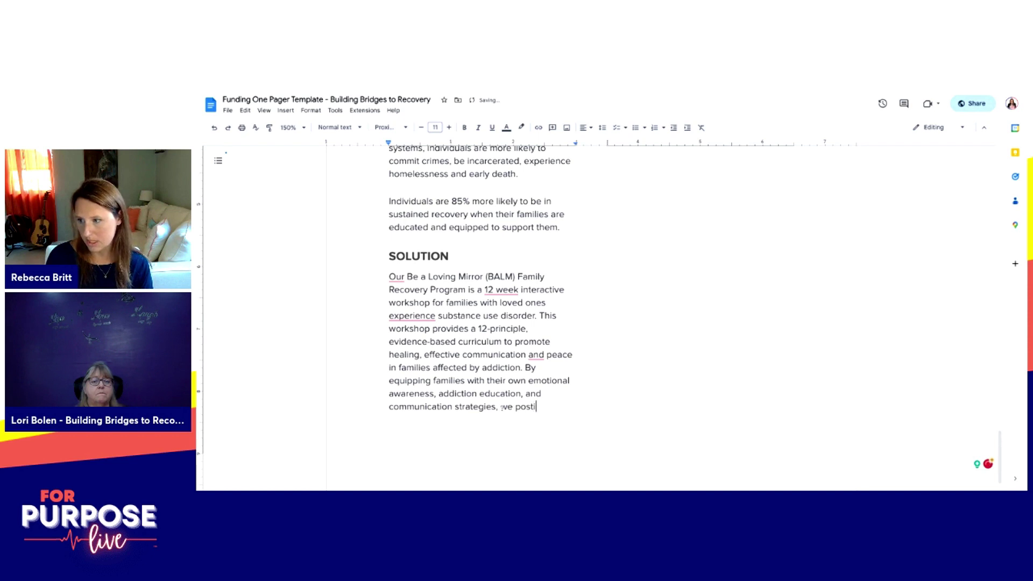
pyautogui.press('BackSpace')
pyautogui.press('BackSpace')
pyautogui.press('BackSpace')
pyautogui.press('BackSpace')
pyautogui.press('BackSpace')
pyautogui.press('BackSpace')
pyautogui.write('they are positioned to be their love')
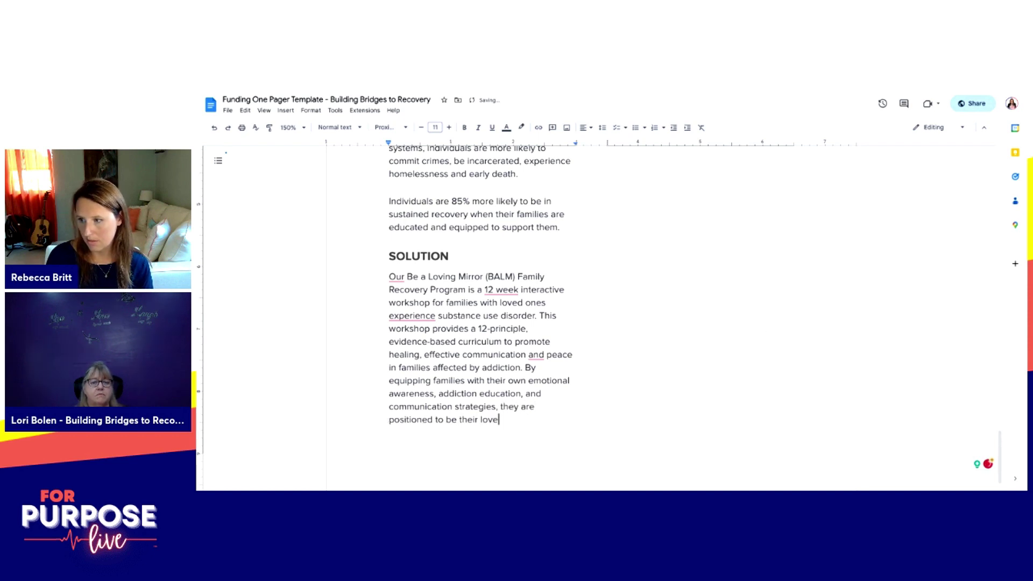
pyautogui.write("d one's best c")
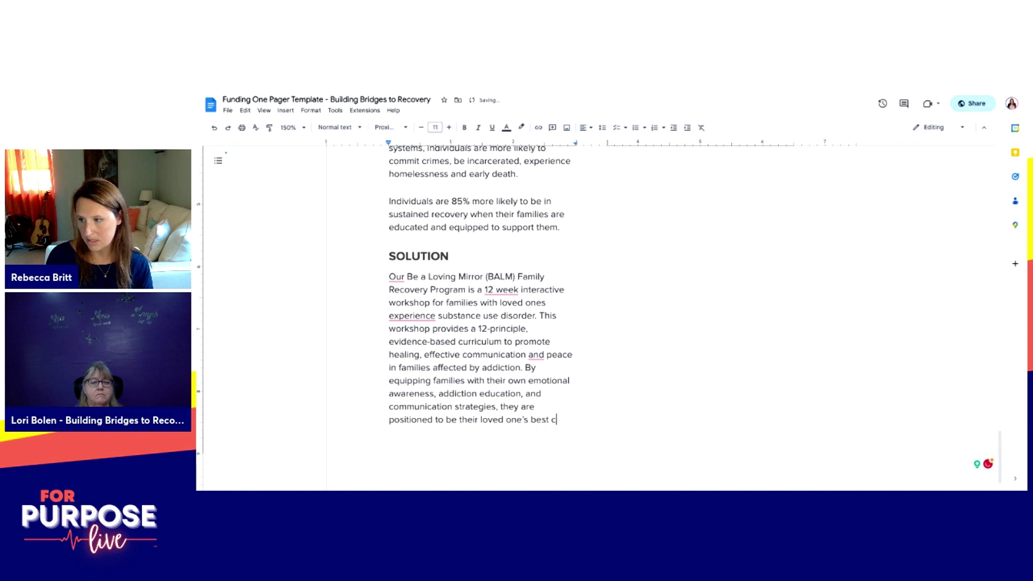
pyautogui.write('hance at enter')
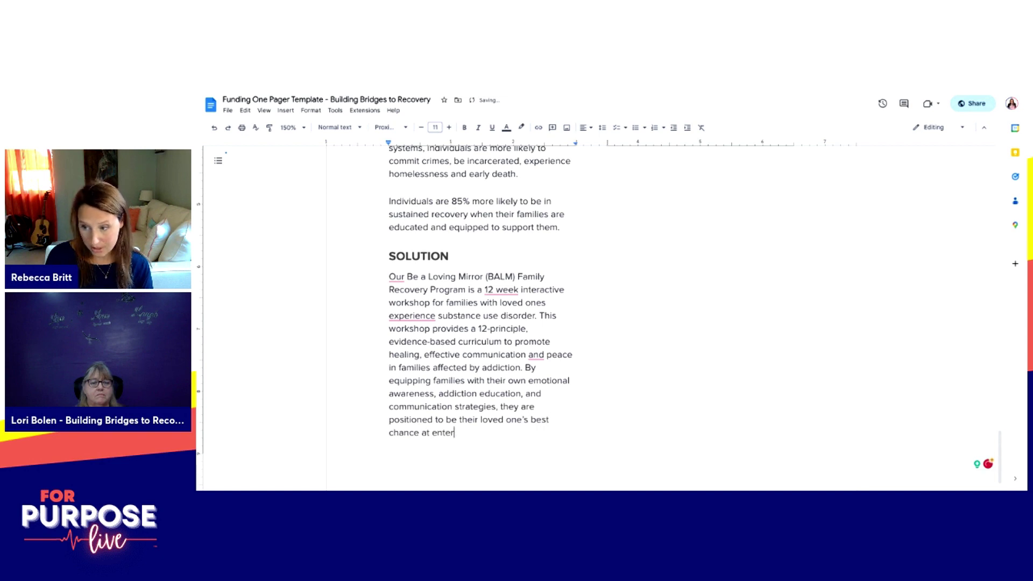
pyautogui.write('ing and sustainin')
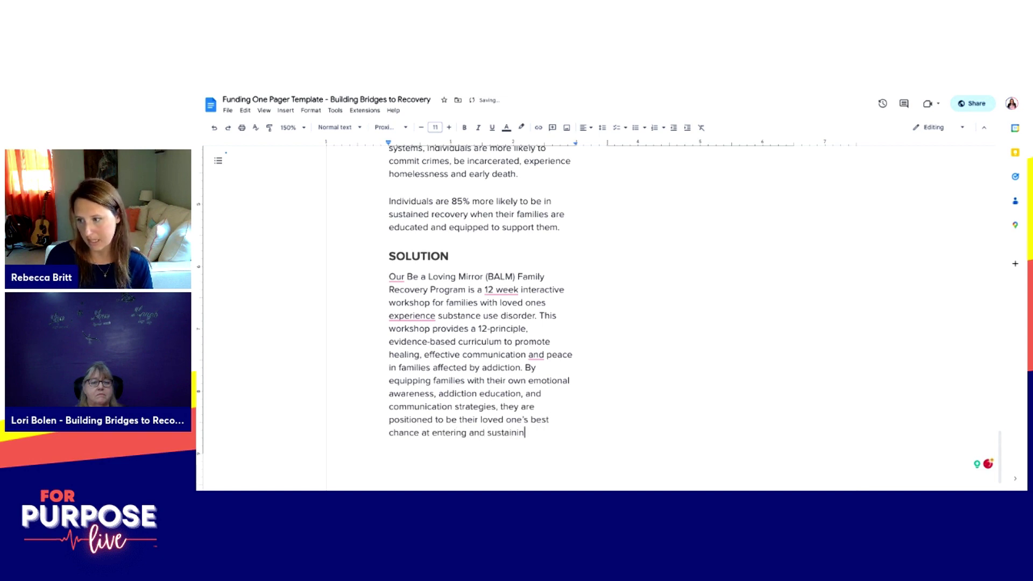
pyautogui.write('g recovery.')
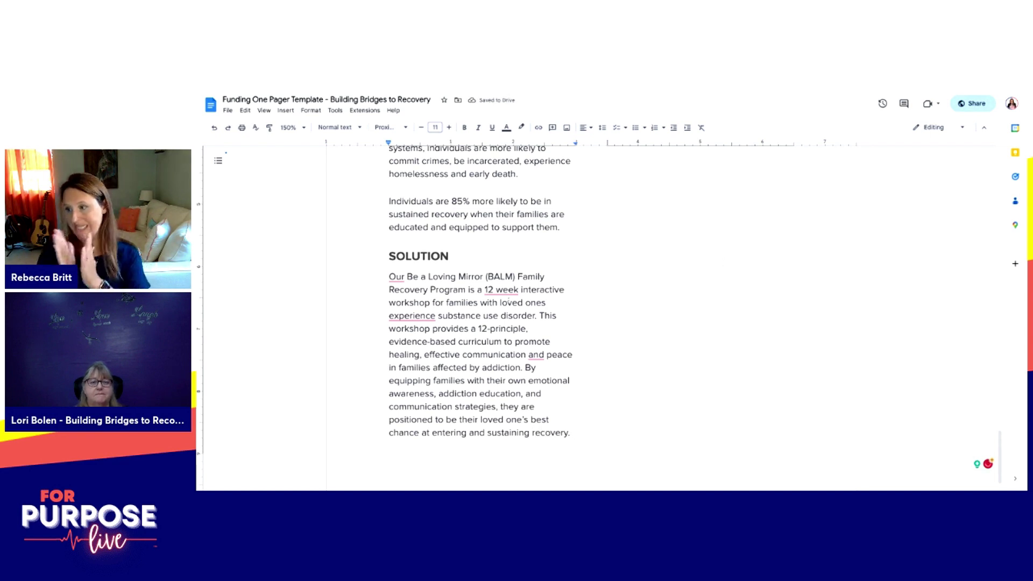
# Step: Paste the PROBLEM heading above 'Move from denial to awareness' in the right column
pyautogui.scroll(15, 680, 323)
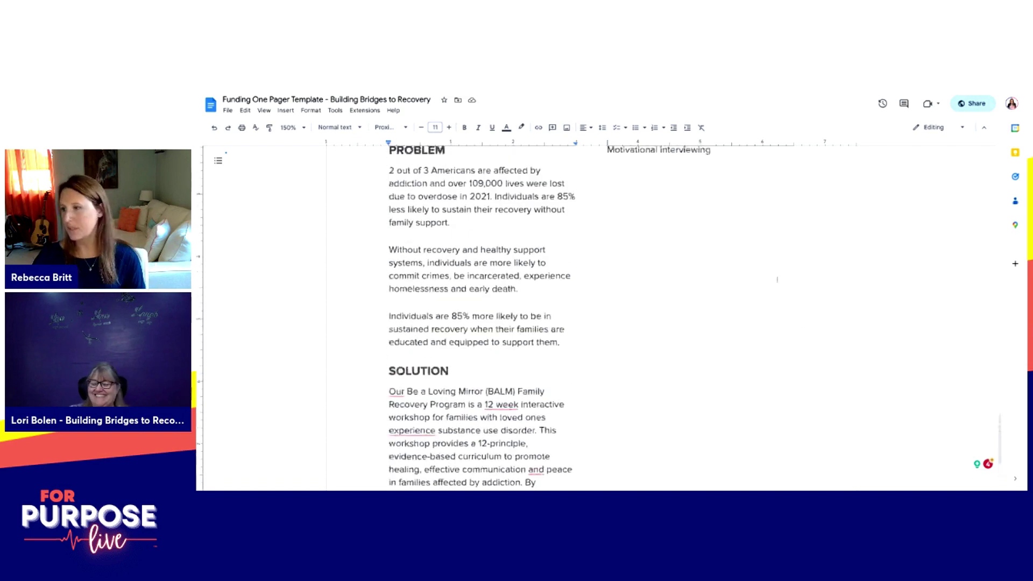
pyautogui.scroll(4, 680, 322)
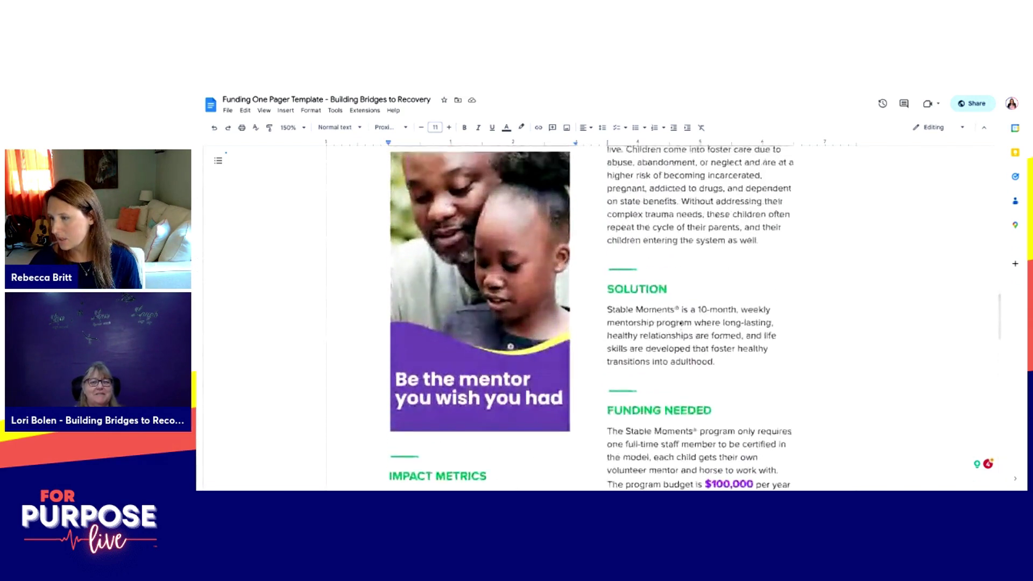
pyautogui.scroll(-3, 681, 322)
pyautogui.scroll(-15, 686, 326)
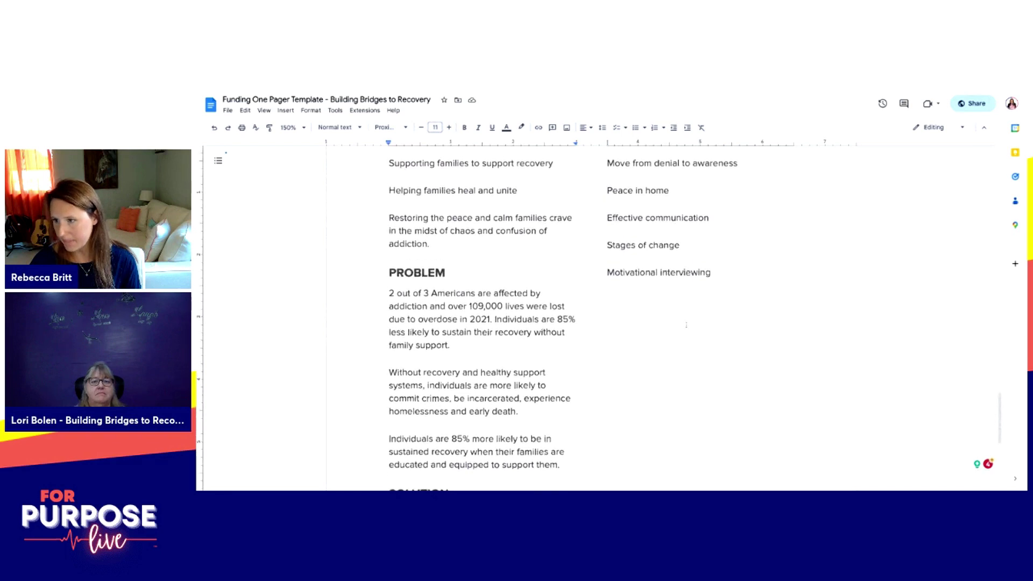
pyautogui.scroll(-2, 685, 326)
pyautogui.moveTo(449, 208); pyautogui.dragTo(388, 209)
pyautogui.hotkey('ctrl', 'c')
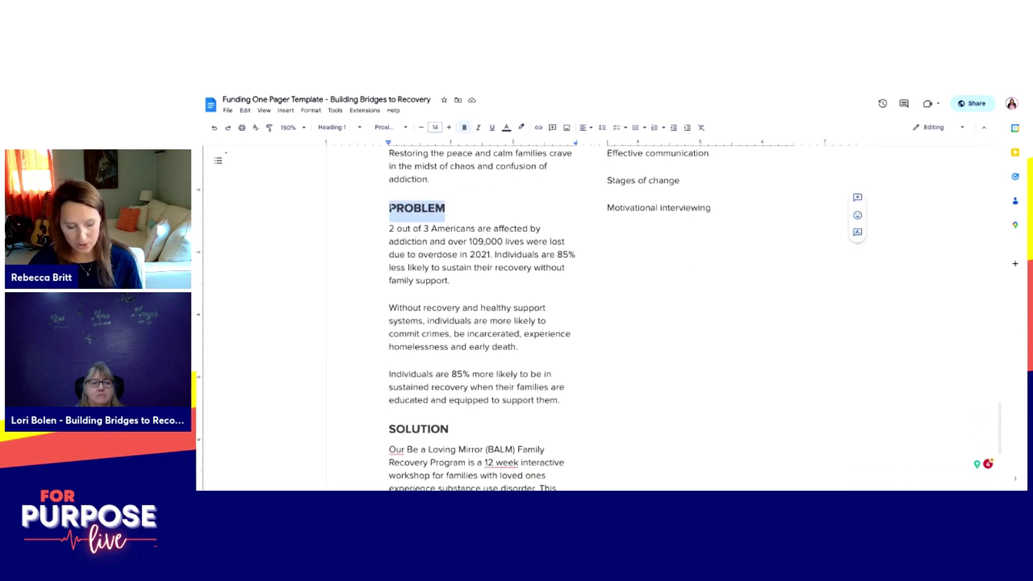
pyautogui.scroll(1, 441, 267)
pyautogui.scroll(2, 441, 267)
pyautogui.click(607, 229)
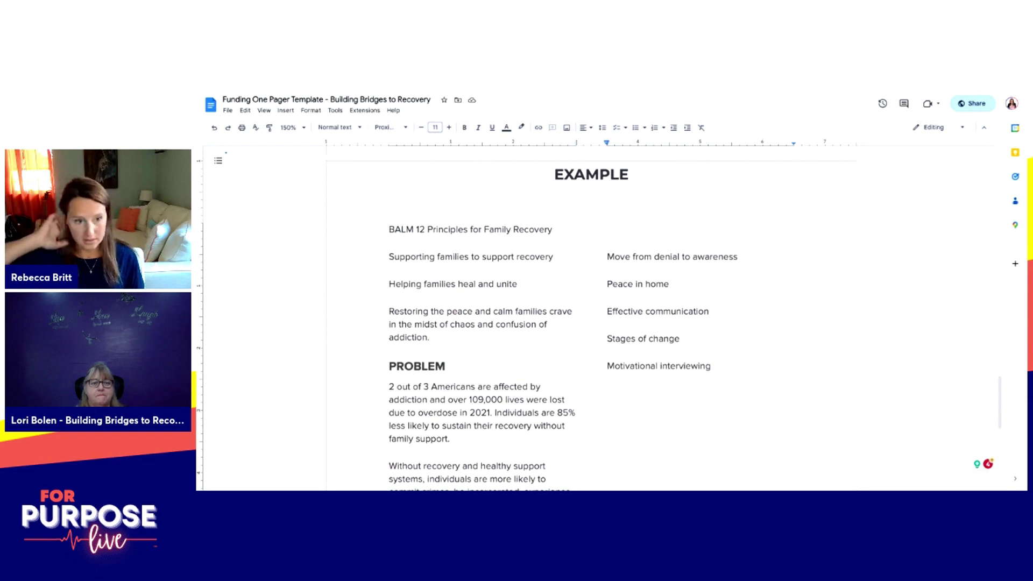
pyautogui.hotkey('ctrl', 'v')
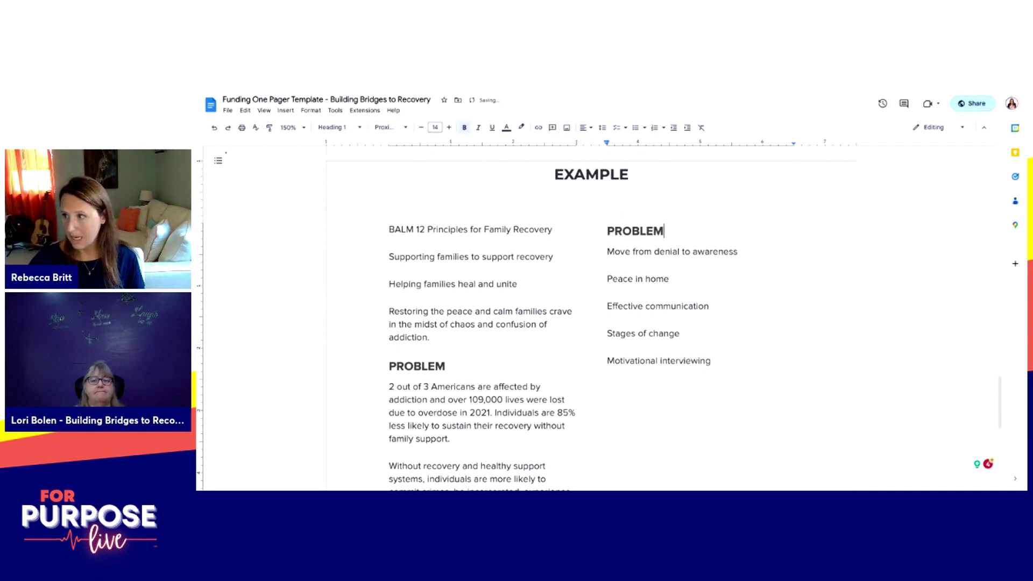
# Step: Scroll down the right column to check the five principles ending with Motivational interviewing
pyautogui.scroll(5, 614, 374)
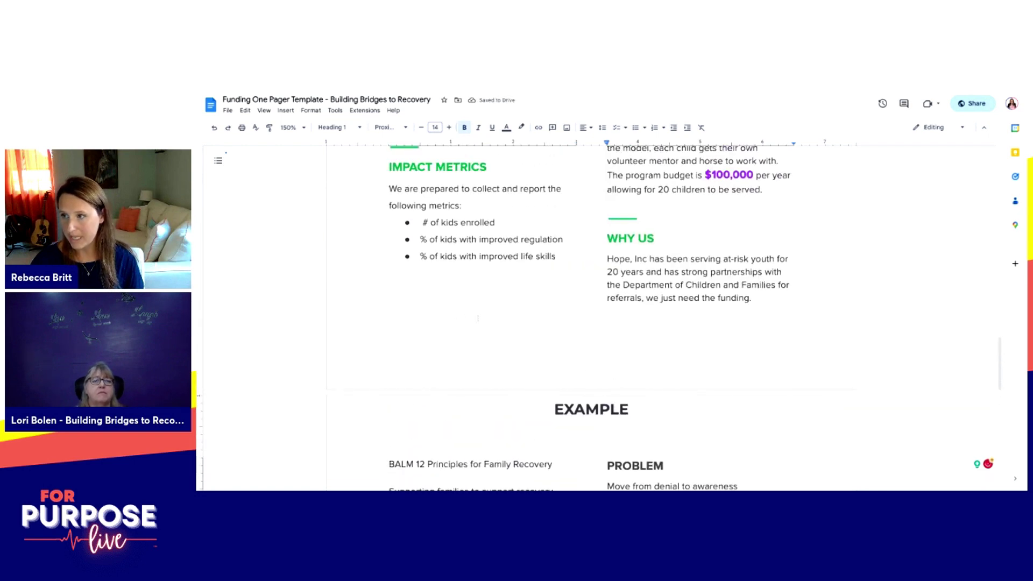
pyautogui.scroll(-1, 478, 319)
pyautogui.scroll(-2, 477, 319)
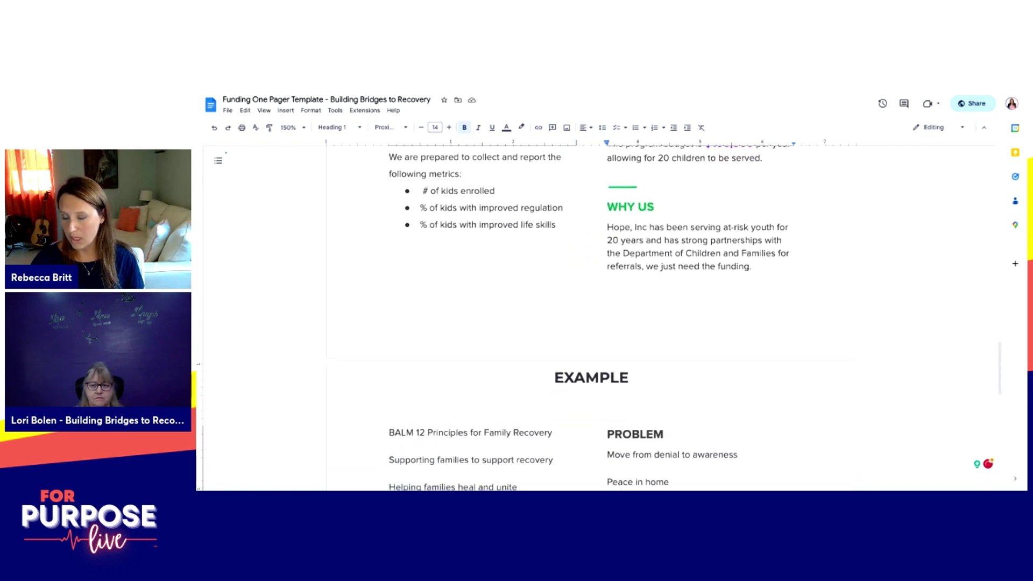
pyautogui.scroll(-3, 597, 318)
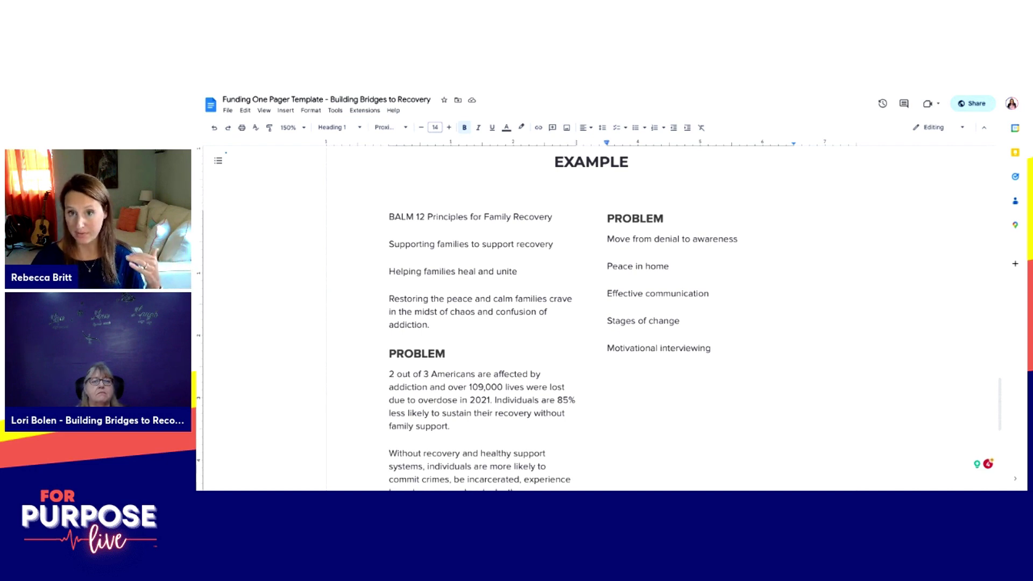
pyautogui.scroll(-3, 598, 318)
pyautogui.scroll(-3, 481, 317)
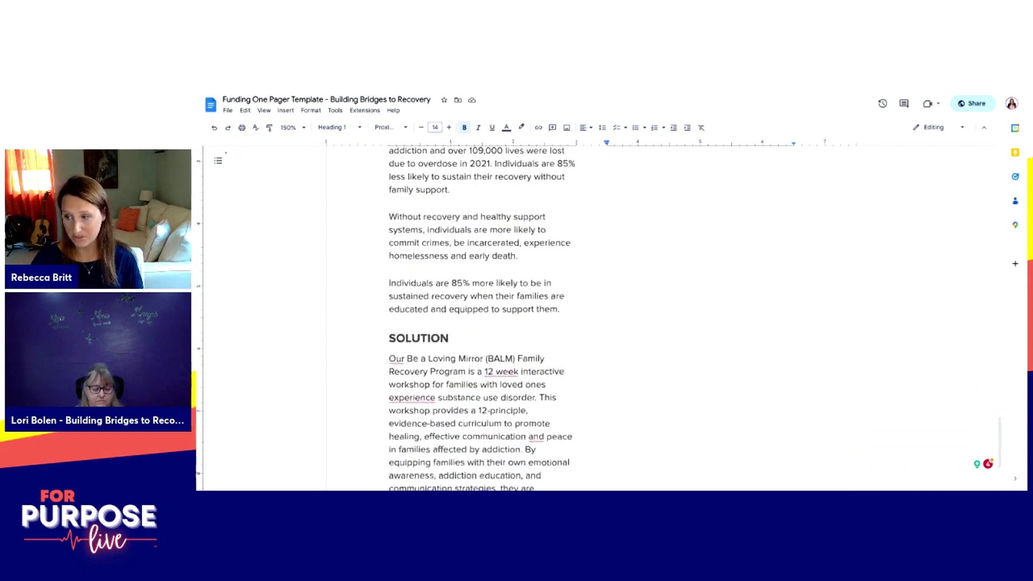
pyautogui.scroll(-1, 481, 318)
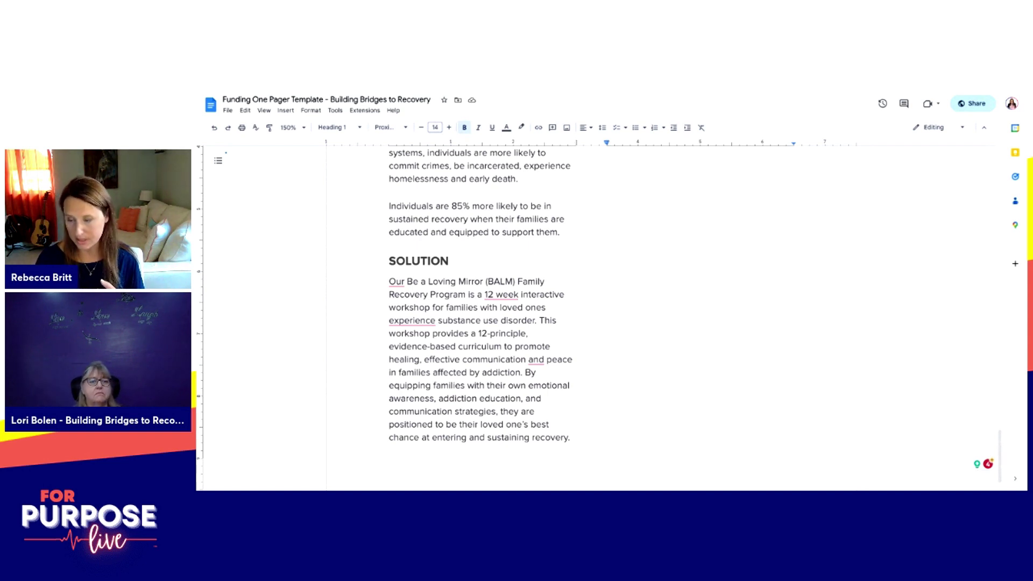
pyautogui.scroll(8, 591, 317)
pyautogui.scroll(-2, 592, 317)
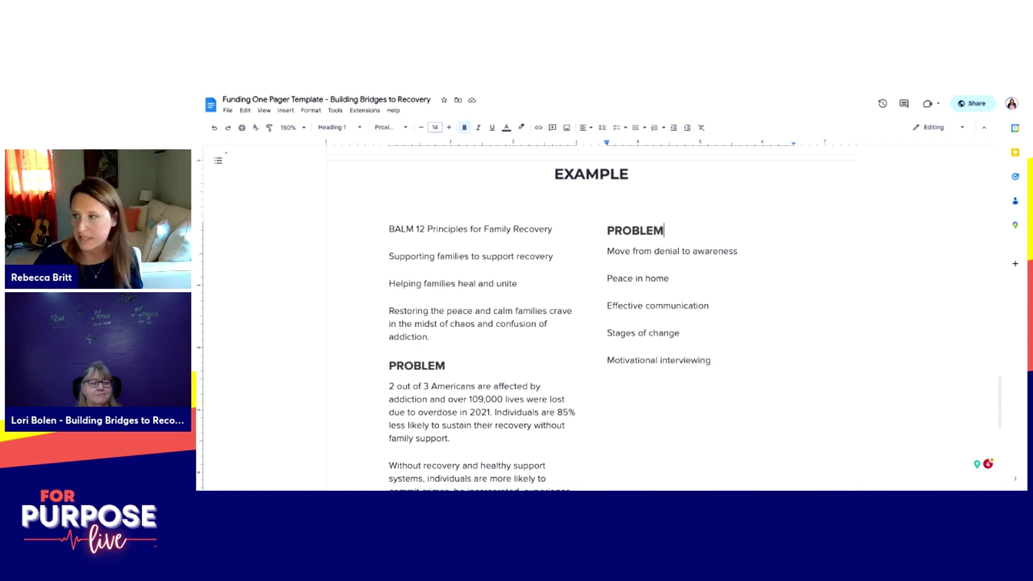
pyautogui.moveTo(608, 251); pyautogui.dragTo(615, 262)
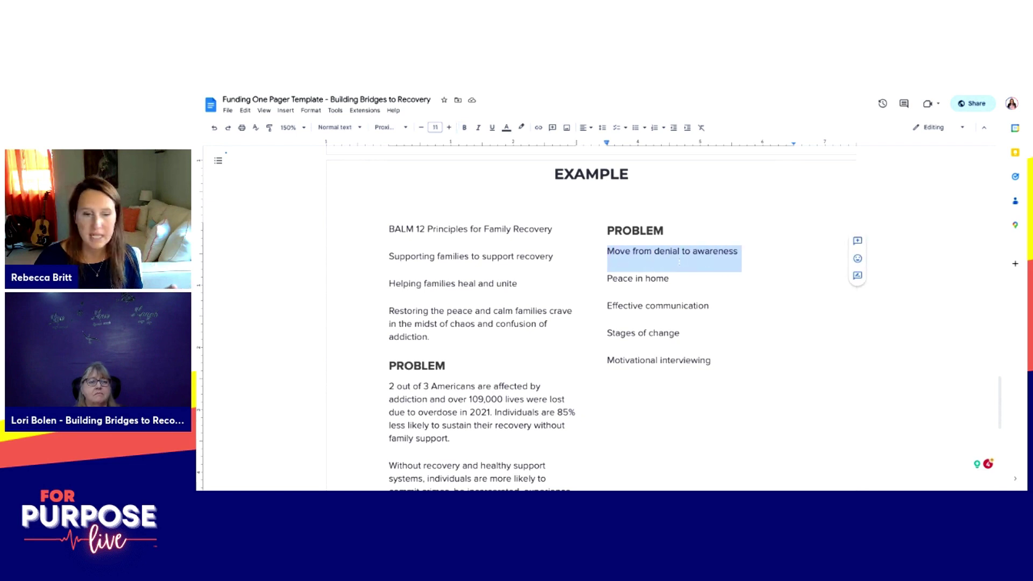
pyautogui.click(746, 250)
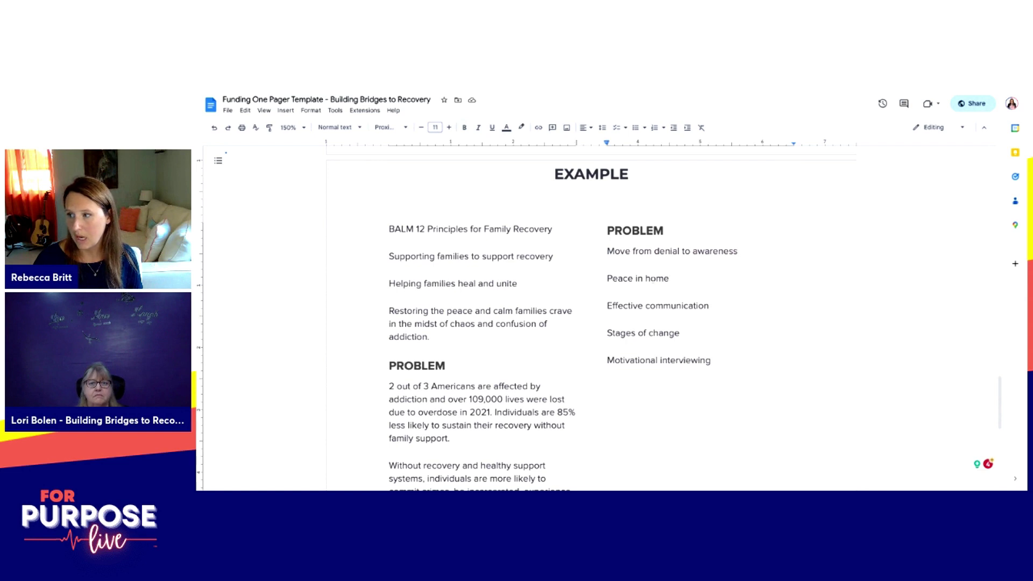
pyautogui.tripleClick(608, 278)
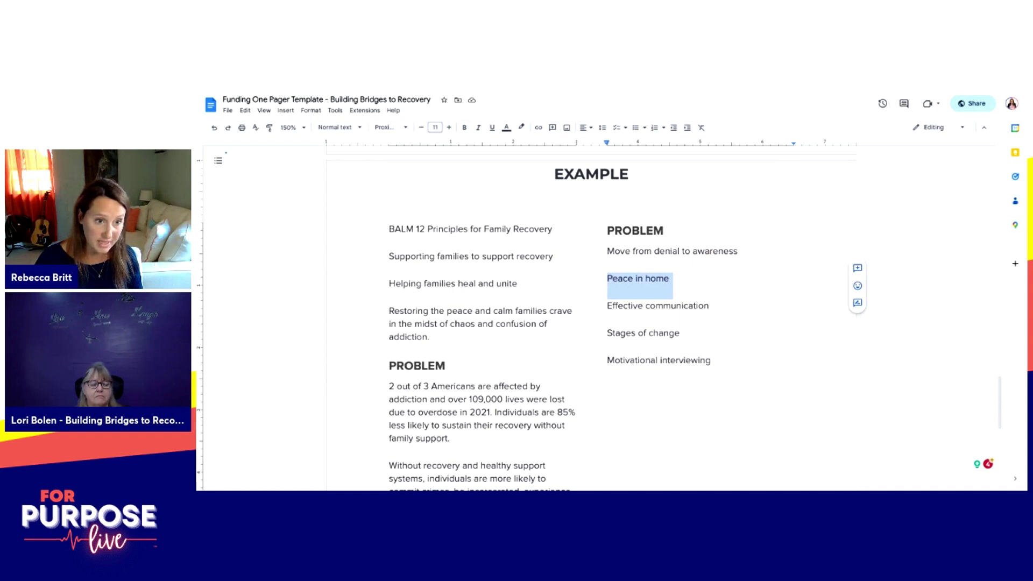
pyautogui.tripleClick(608, 305)
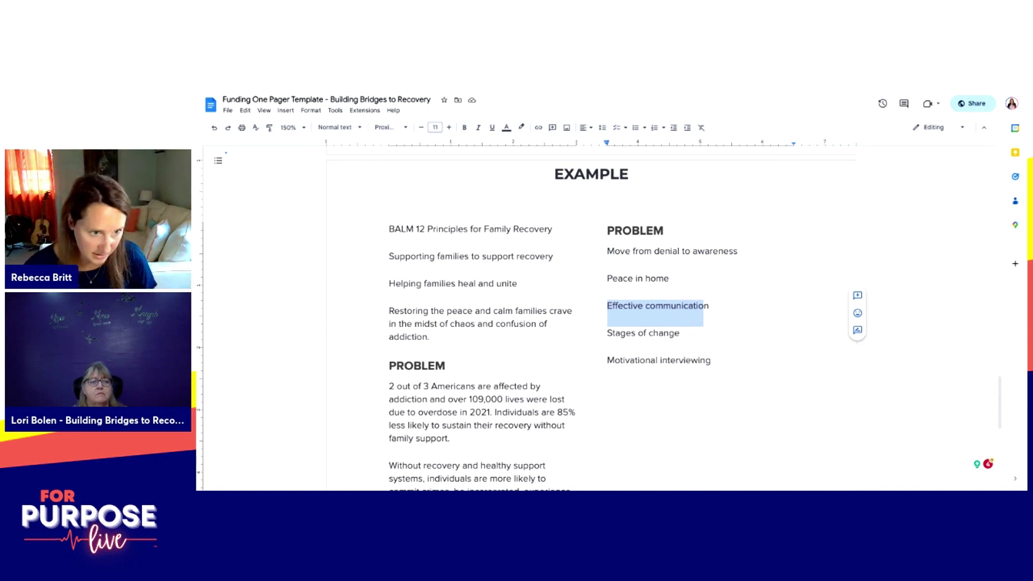
# Step: Rename the right-column PROBLEM heading to METRICS
pyautogui.scroll(5, 592, 317)
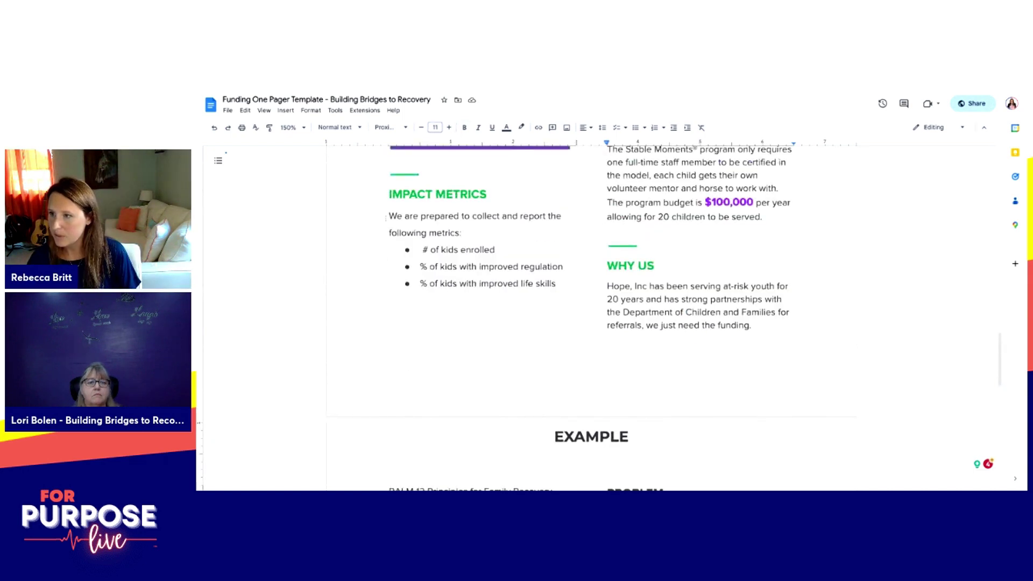
pyautogui.scroll(-3, 591, 317)
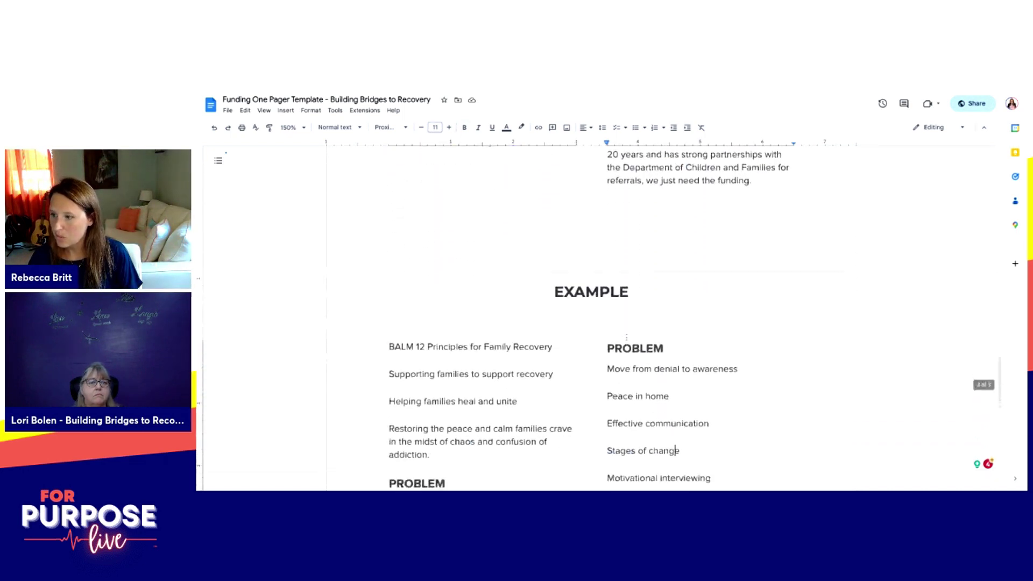
pyautogui.doubleClick(634, 330)
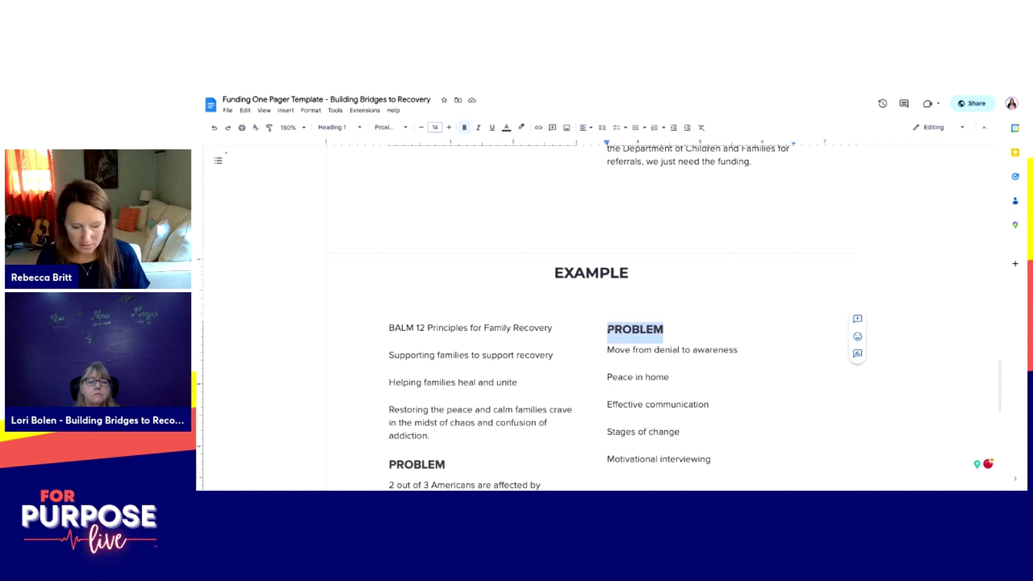
pyautogui.write('METRICS')
# Step: Add a first metric line under METRICS reading '# many enrolled'
pyautogui.press('Return')
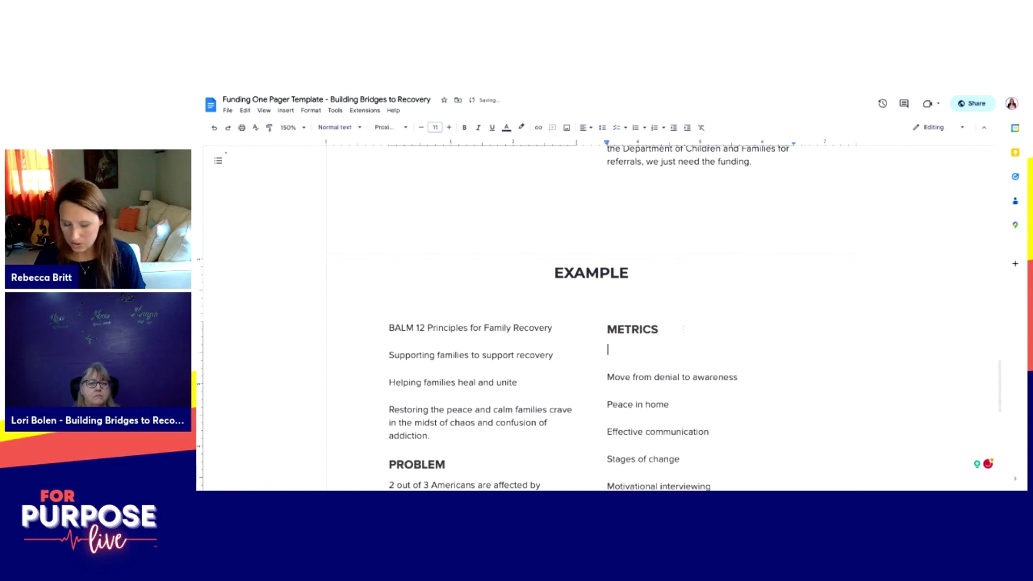
pyautogui.write('HOw m')
pyautogui.press('BackSpace')
pyautogui.press('BackSpace')
pyautogui.press('BackSpace')
pyautogui.press('BackSpace')
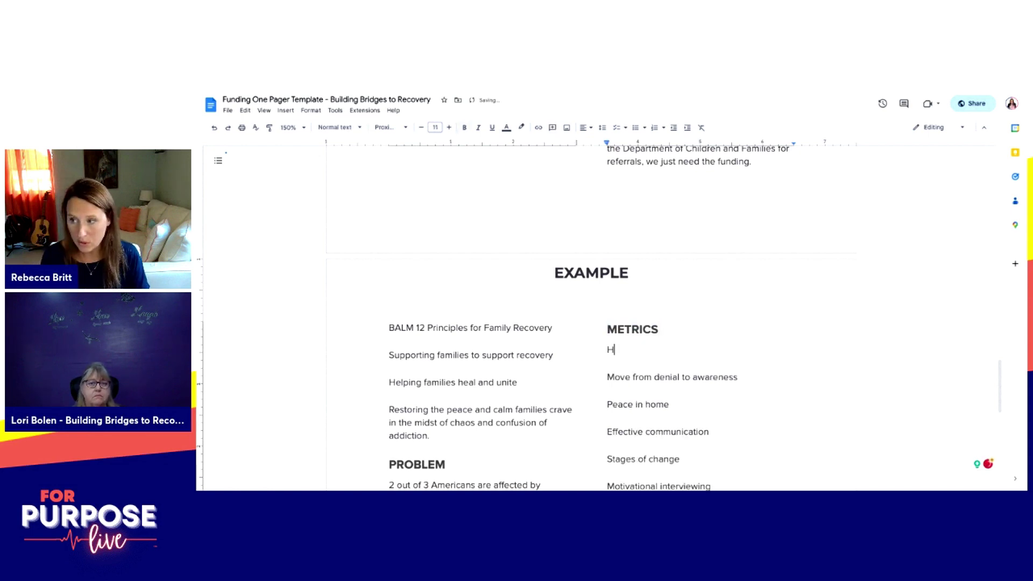
pyautogui.write('ow many enrolled')
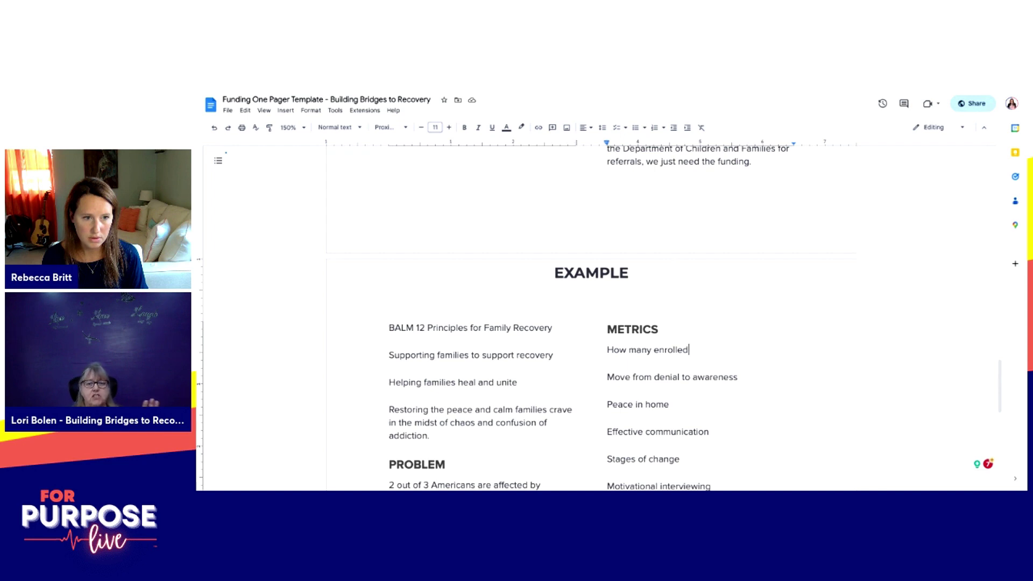
pyautogui.scroll(-1, 626, 348)
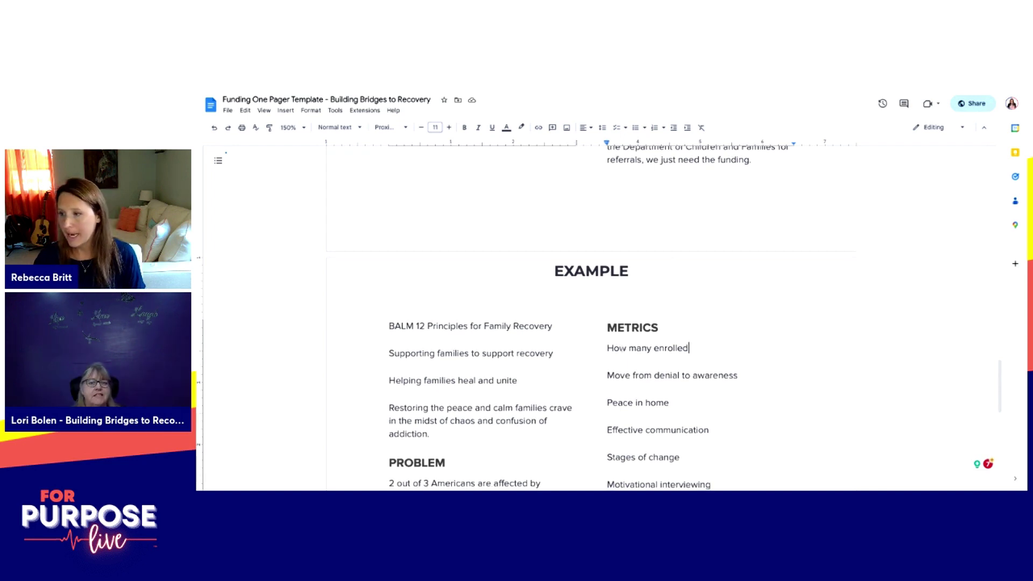
pyautogui.doubleClick(627, 348)
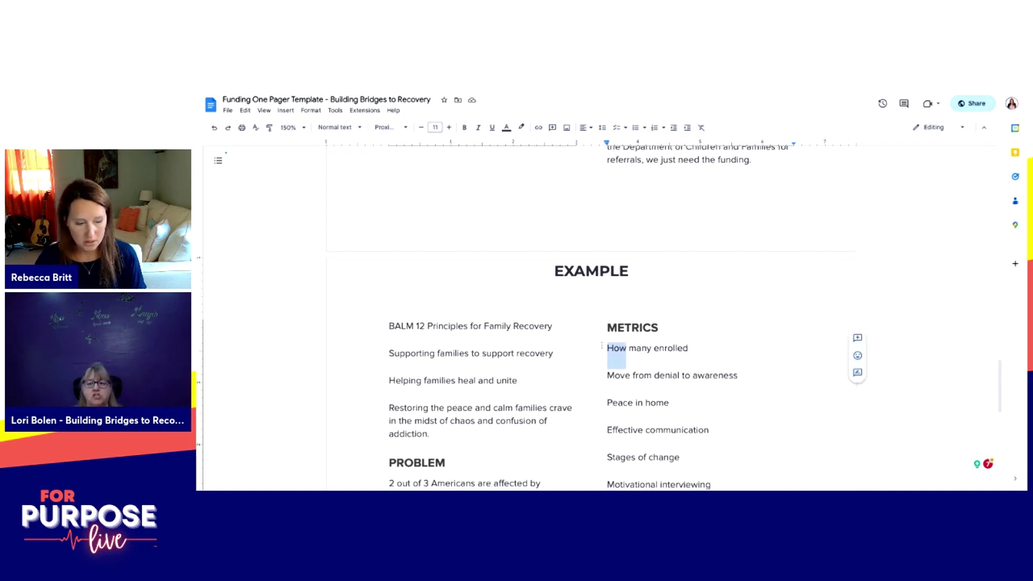
pyautogui.write('#')
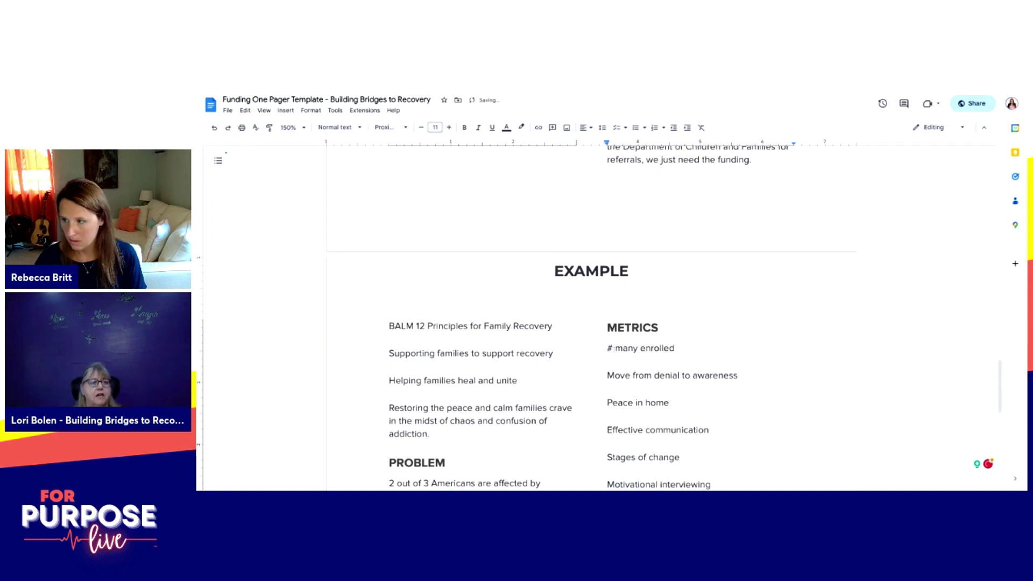
pyautogui.scroll(-6, 627, 348)
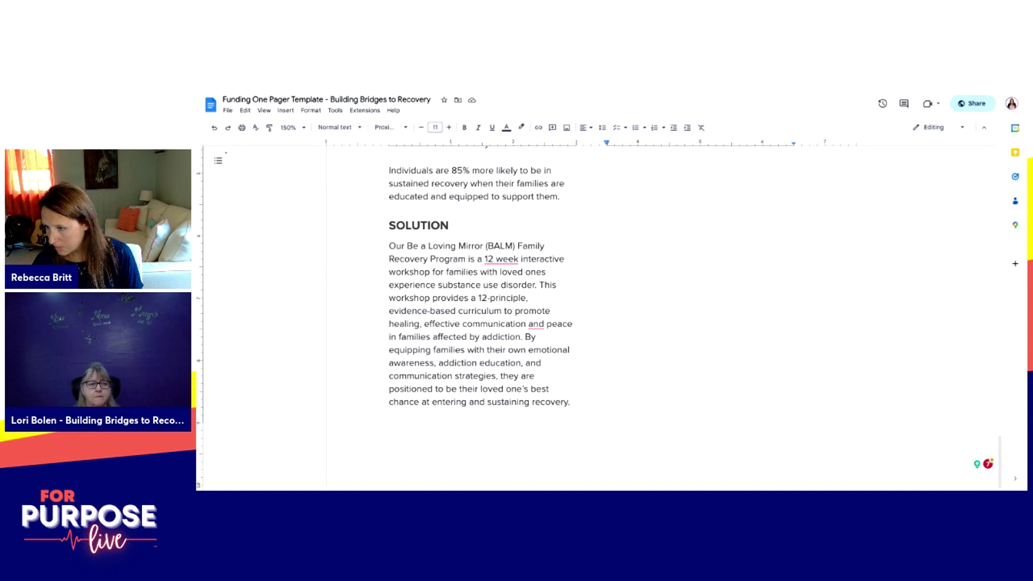
# Step: Add before 'By equipping' that each cohort is limited to approximately 10 families, plus the intimate-environment sentence
pyautogui.write('Each cohort is')
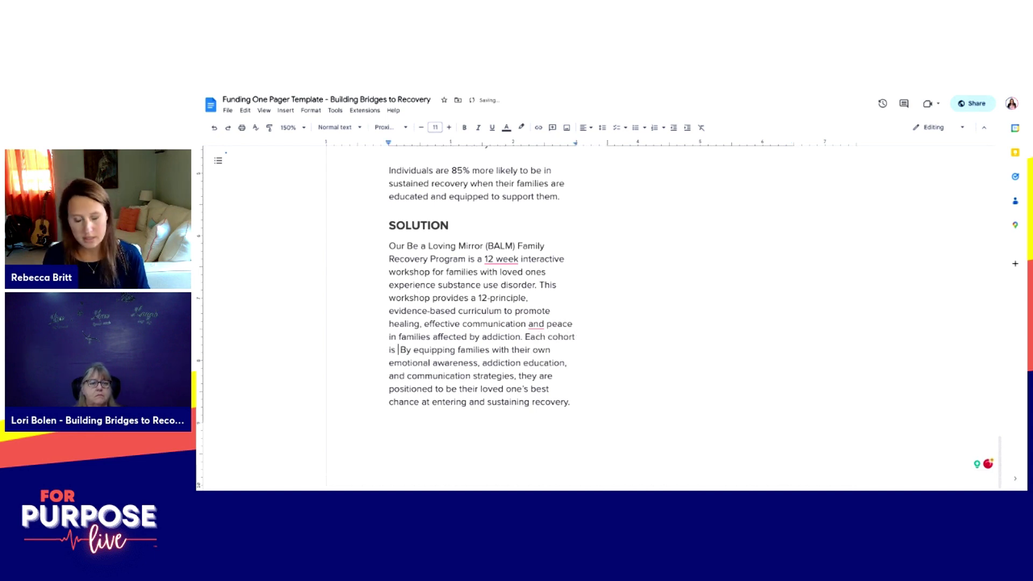
pyautogui.write(' limited to')
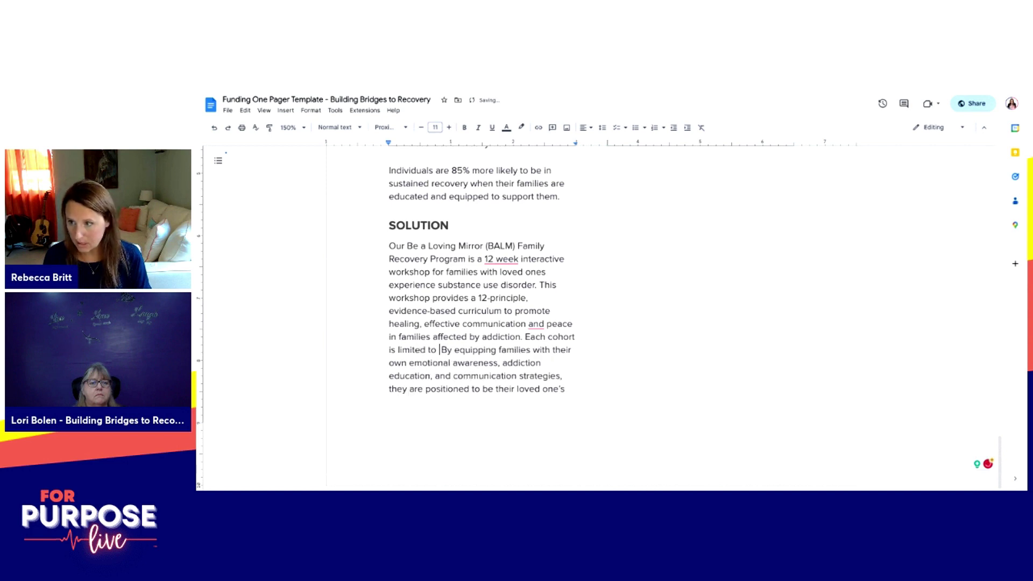
pyautogui.write(' approximately ')
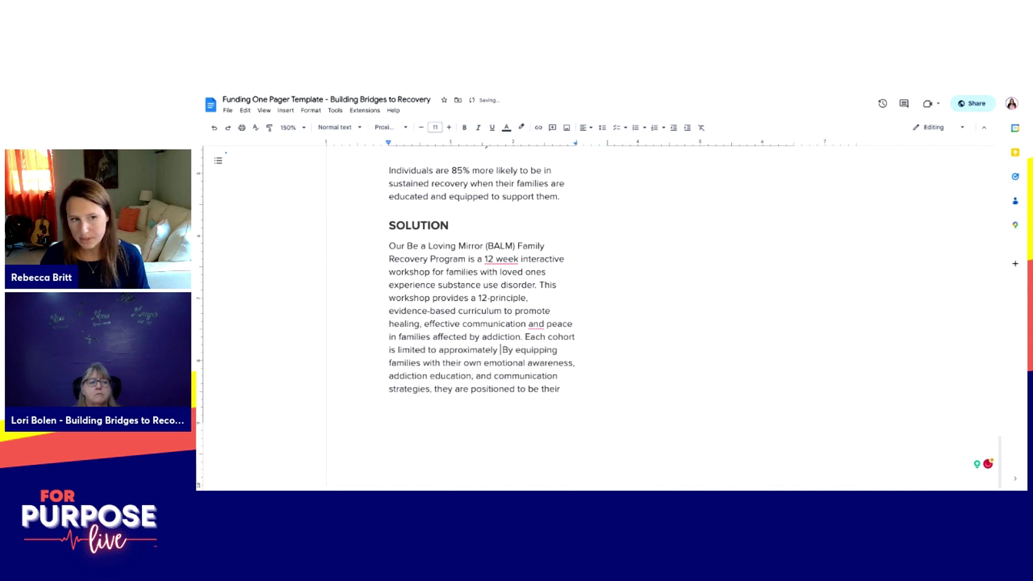
pyautogui.write('10 ')
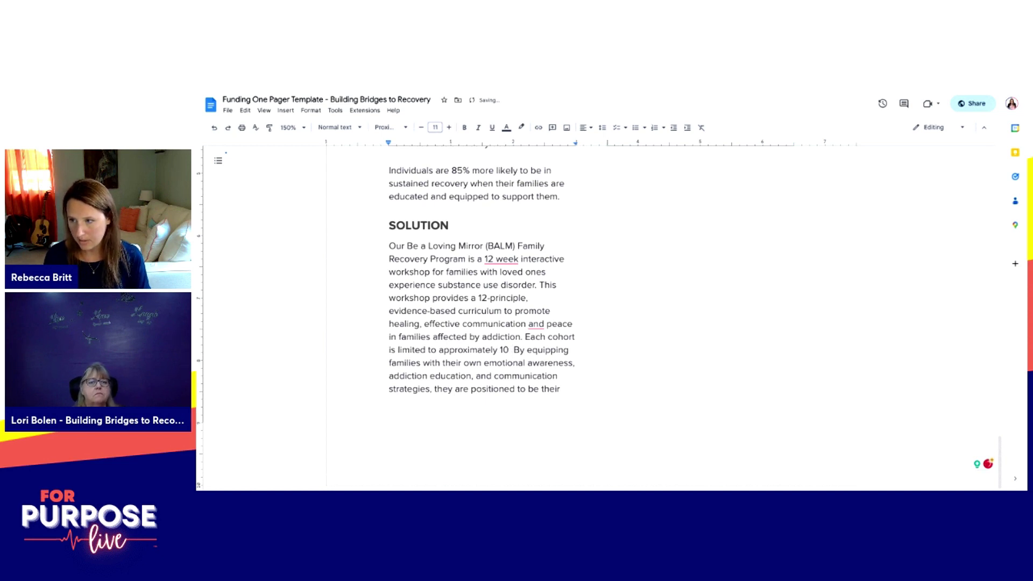
pyautogui.write('members')
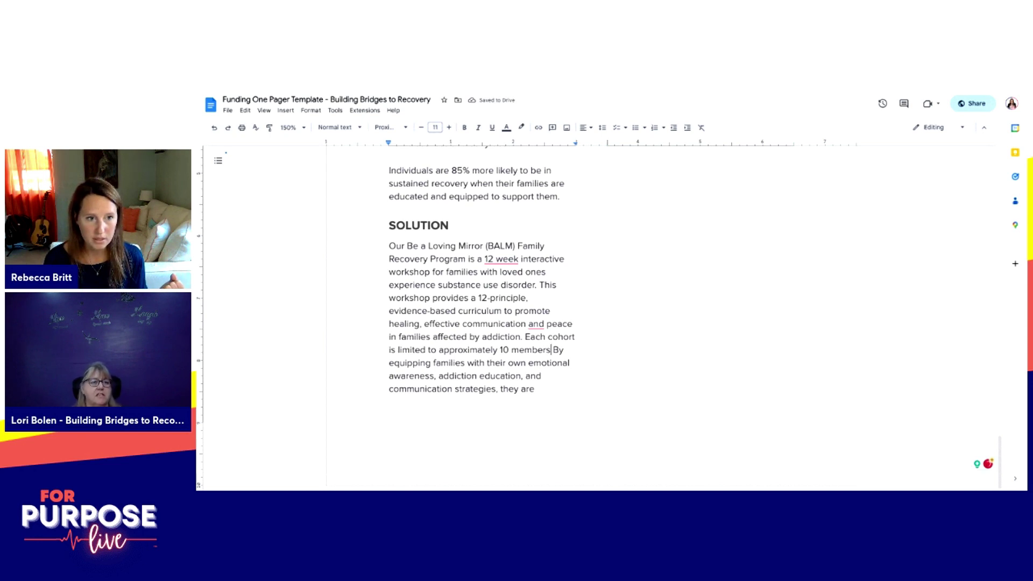
pyautogui.press('BackSpace')
pyautogui.press('BackSpace')
pyautogui.press('BackSpace')
pyautogui.press('BackSpace')
pyautogui.press('BackSpace')
pyautogui.press('BackSpace')
pyautogui.press('BackSpace')
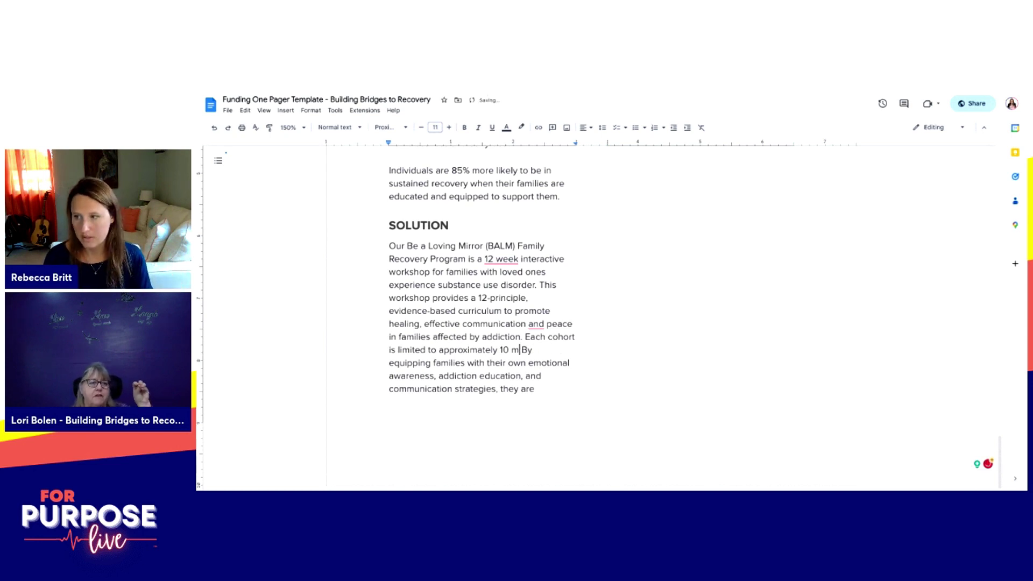
pyautogui.write('families to p')
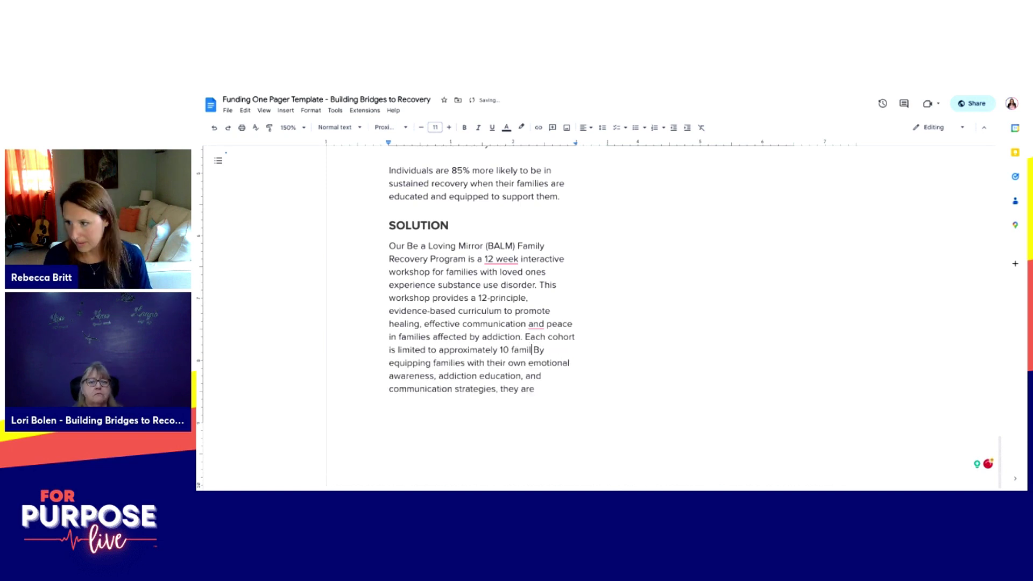
pyautogui.write('r')
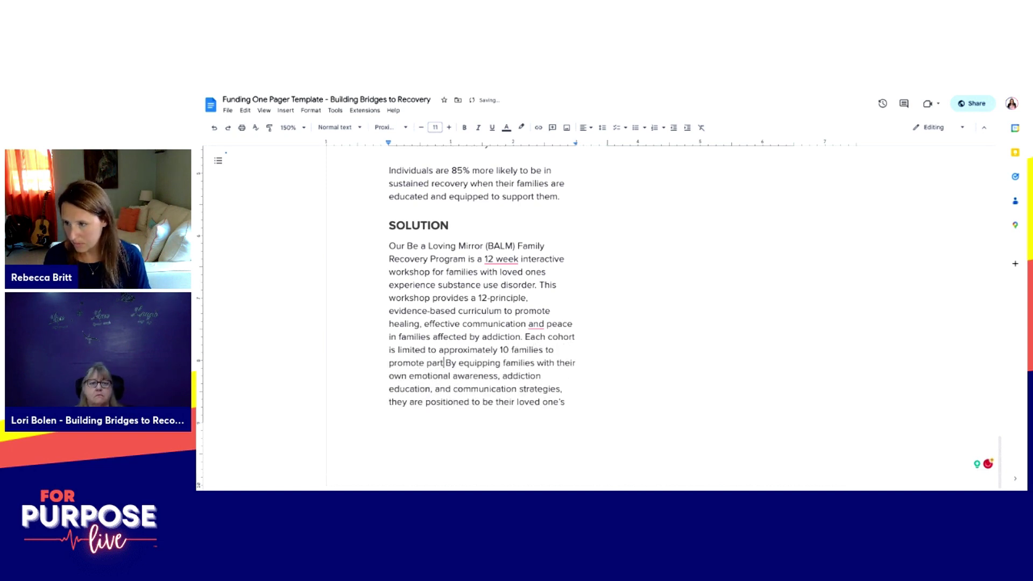
pyautogui.write('omote participantion a ')
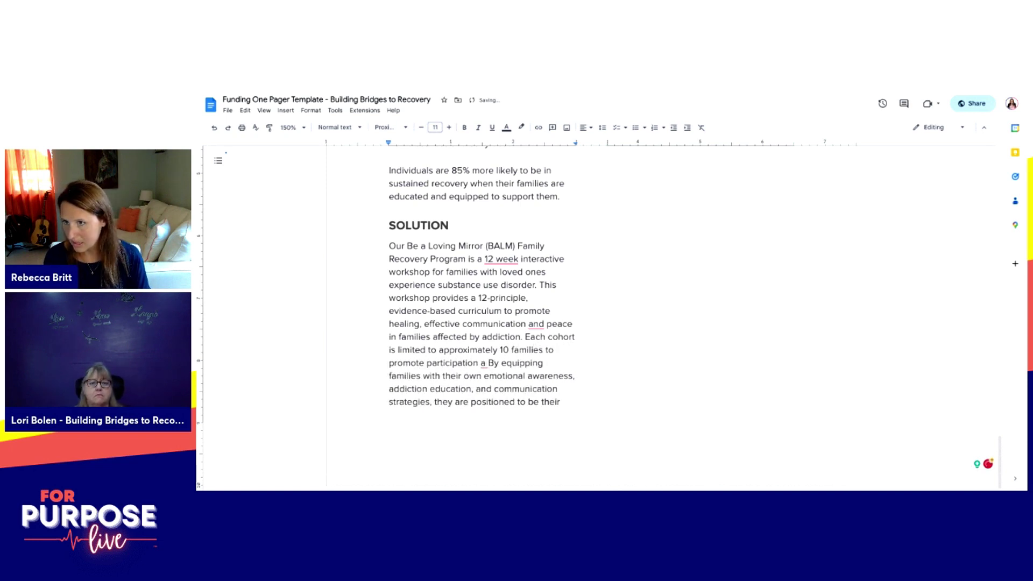
pyautogui.write('nd')
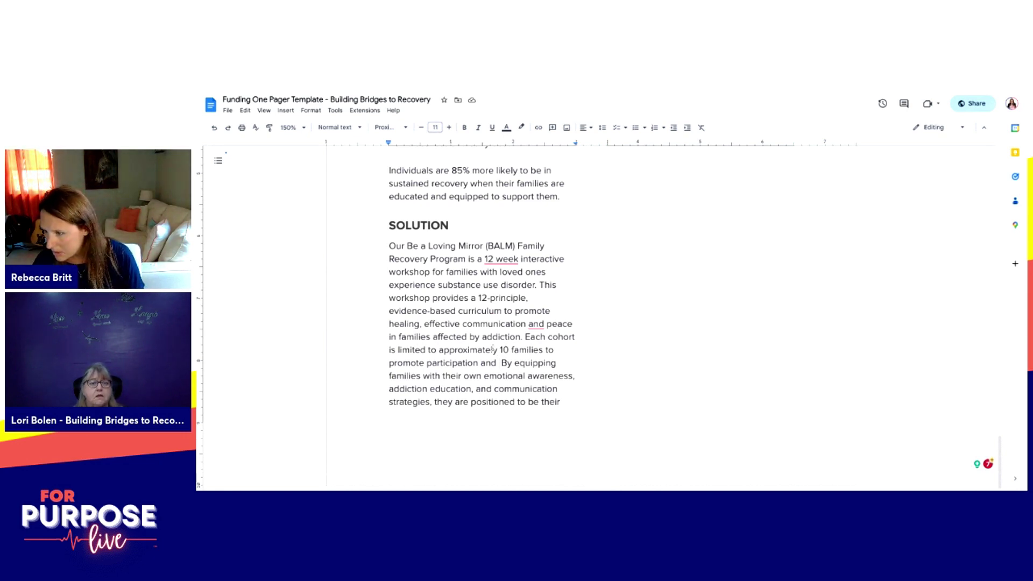
pyautogui.hotkey('ctrl', 'BackSpace')
pyautogui.hotkey('ctrl', 'BackSpace')
pyautogui.hotkey('ctrl', 'BackSpace')
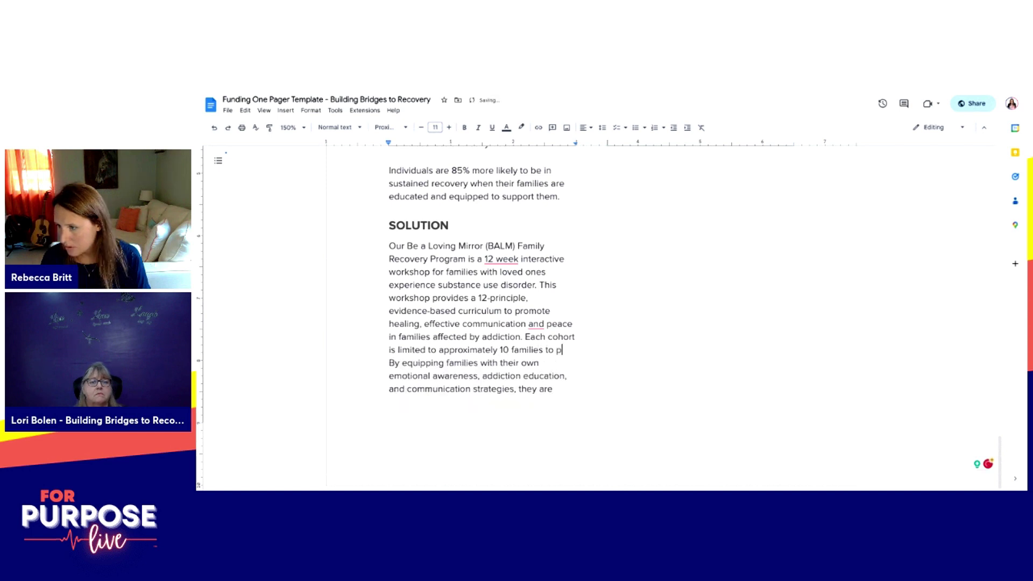
pyautogui.write('promote p')
pyautogui.write('articipation.')
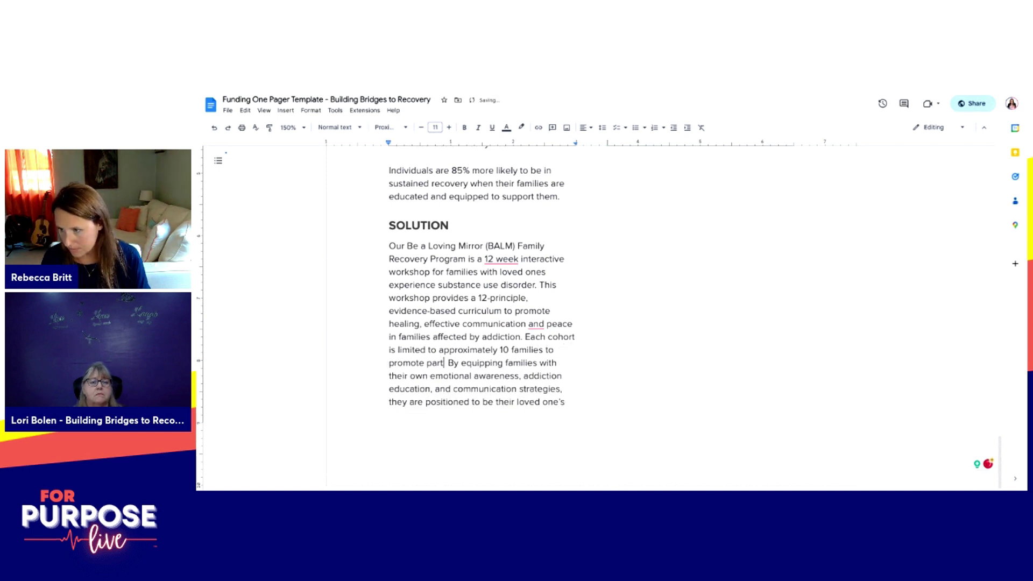
pyautogui.write('An intimate environment allows participants to share freely and gain the most out of their experience.')
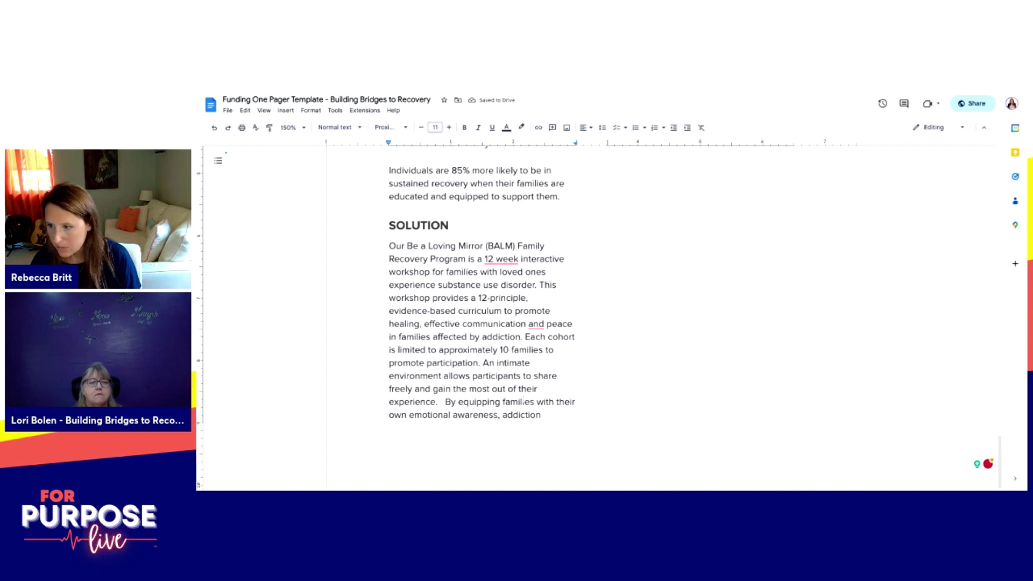
pyautogui.press('BackSpace')
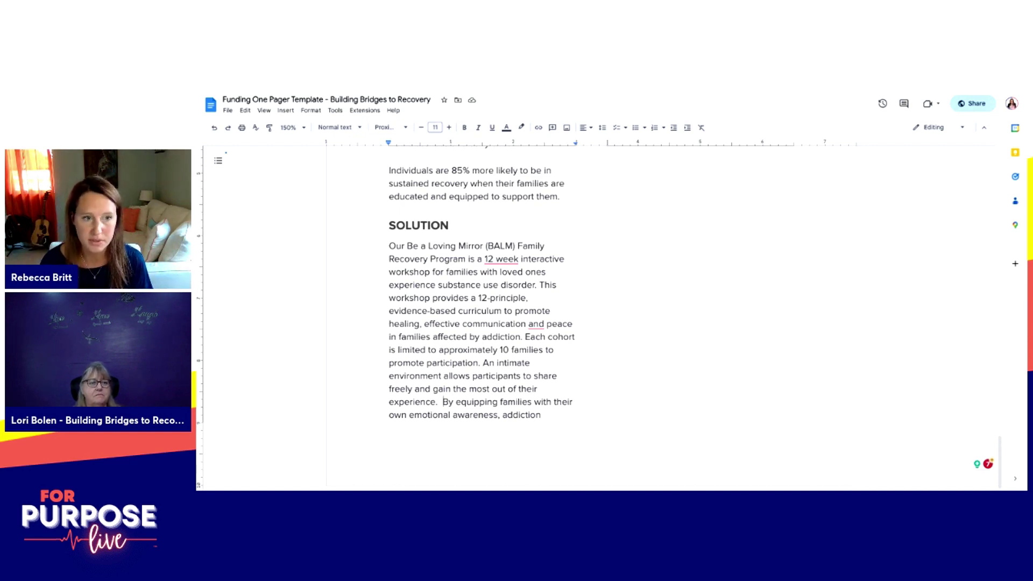
# Step: Shorten the first metric to '# enrolled' and start a new metric line below it
pyautogui.scroll(4, 481, 317)
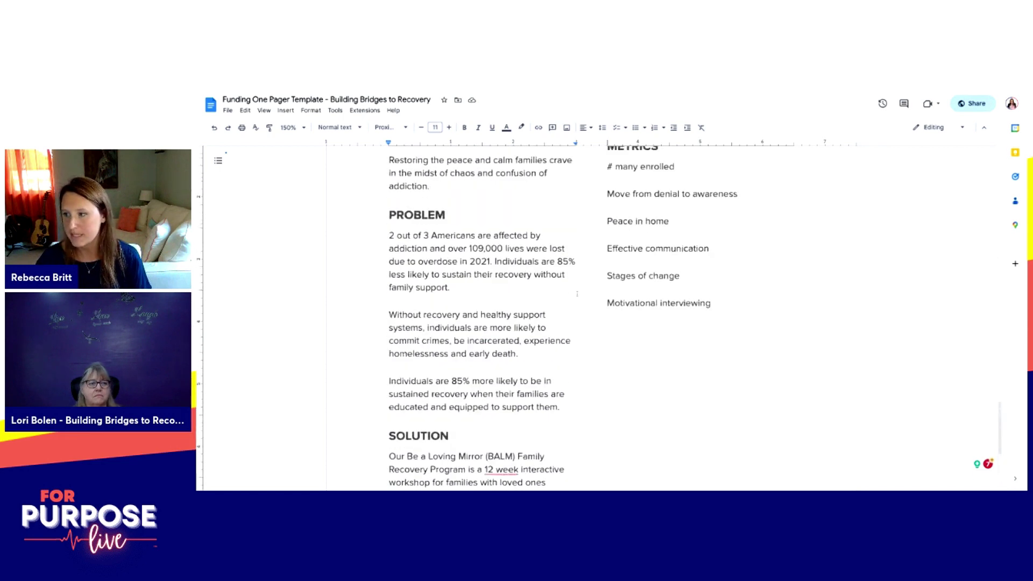
pyautogui.scroll(2, 592, 317)
pyautogui.click(658, 243)
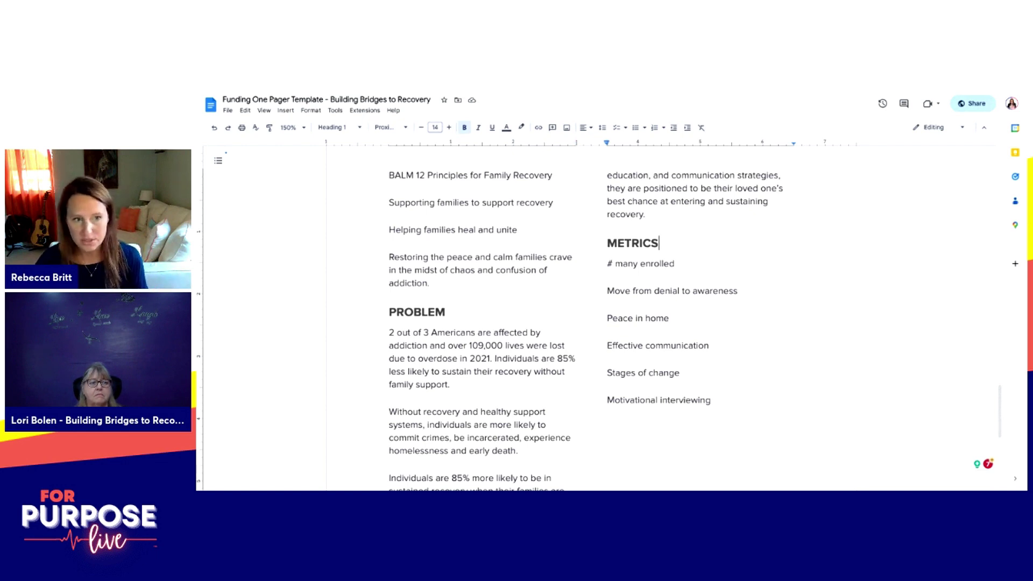
pyautogui.click(674, 263)
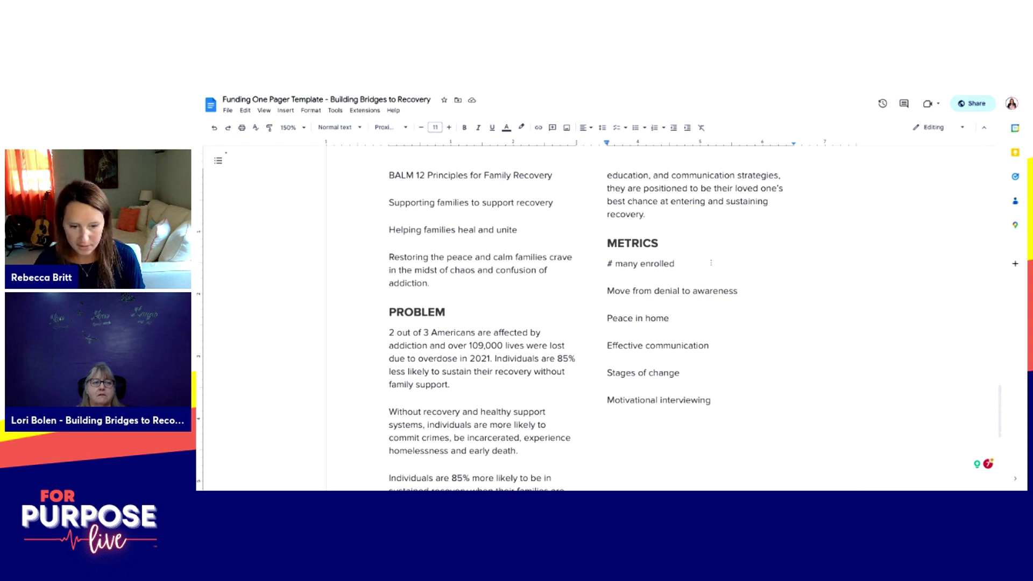
pyautogui.press('Return')
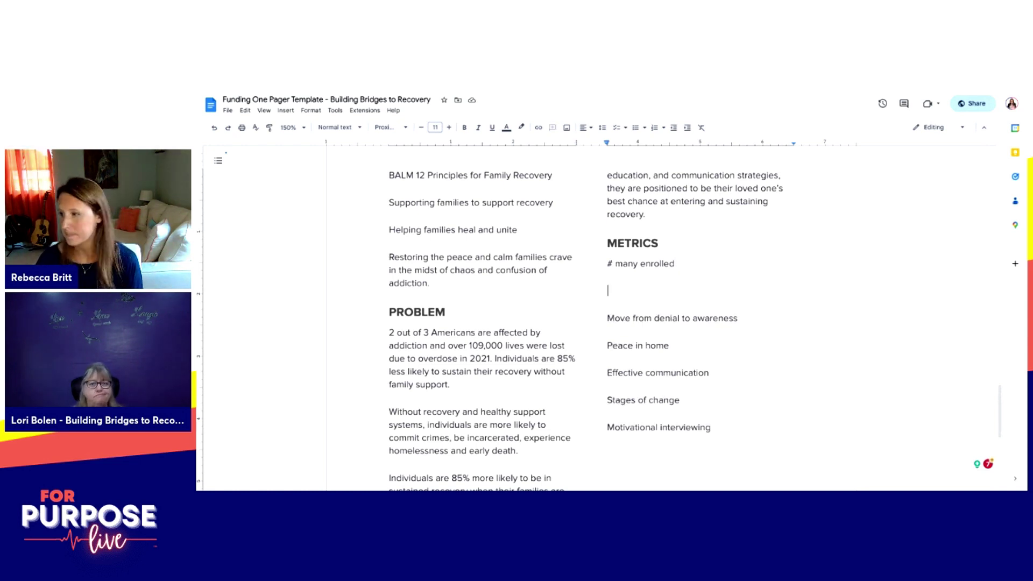
pyautogui.press('Up')
pyautogui.press('End')
pyautogui.hotkey('ctrl', 'Left')
pyautogui.hotkey('ctrl', 'BackSpace')
pyautogui.press('End')
pyautogui.press('Return')
# Step: Add metrics for % of participants reporting internal peace, increased positive communication, and resources
pyautogui.write('% ')
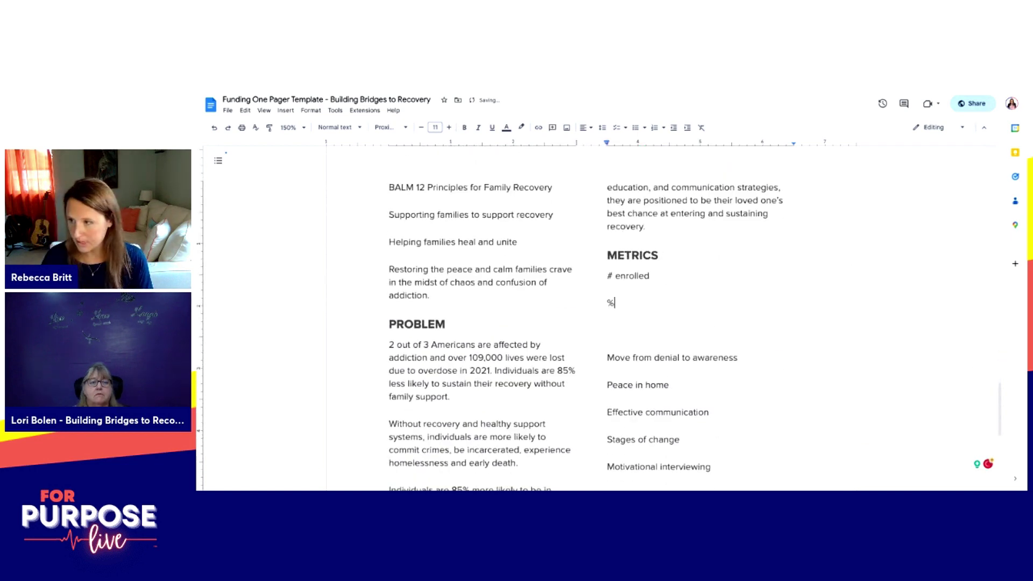
pyautogui.write('of participan')
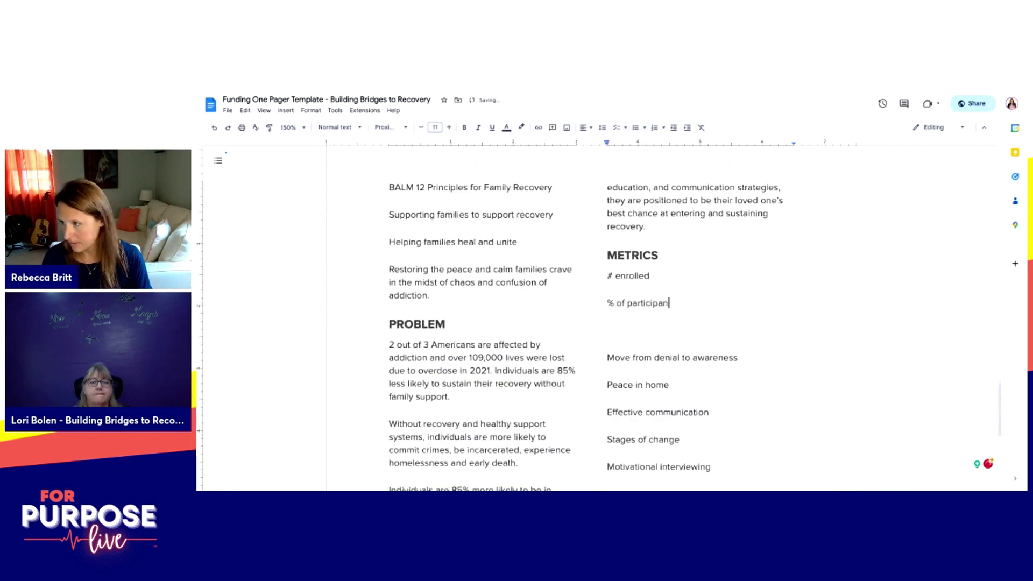
pyautogui.write('ts reporting a greater ')
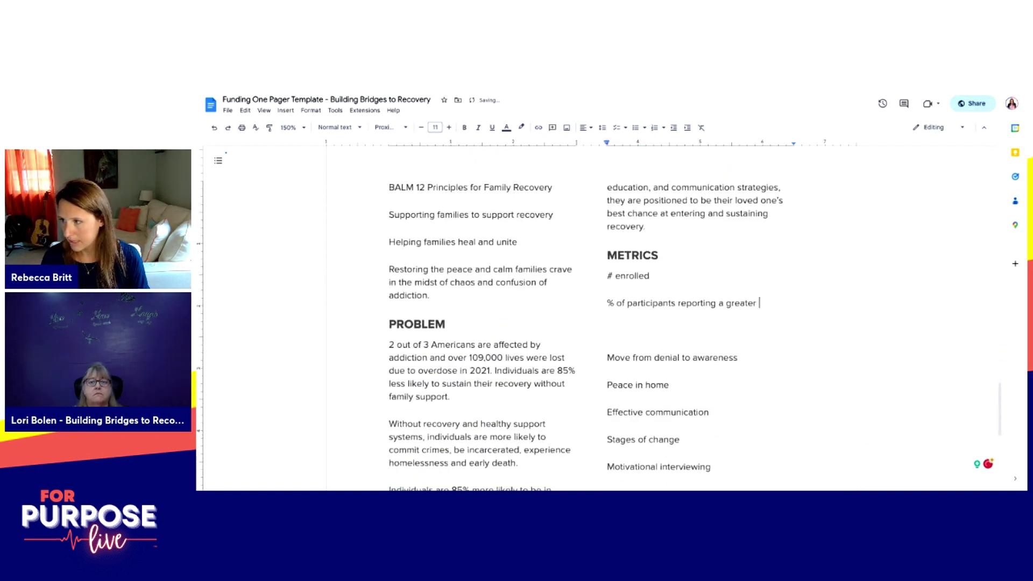
pyautogui.write('sense of awareness')
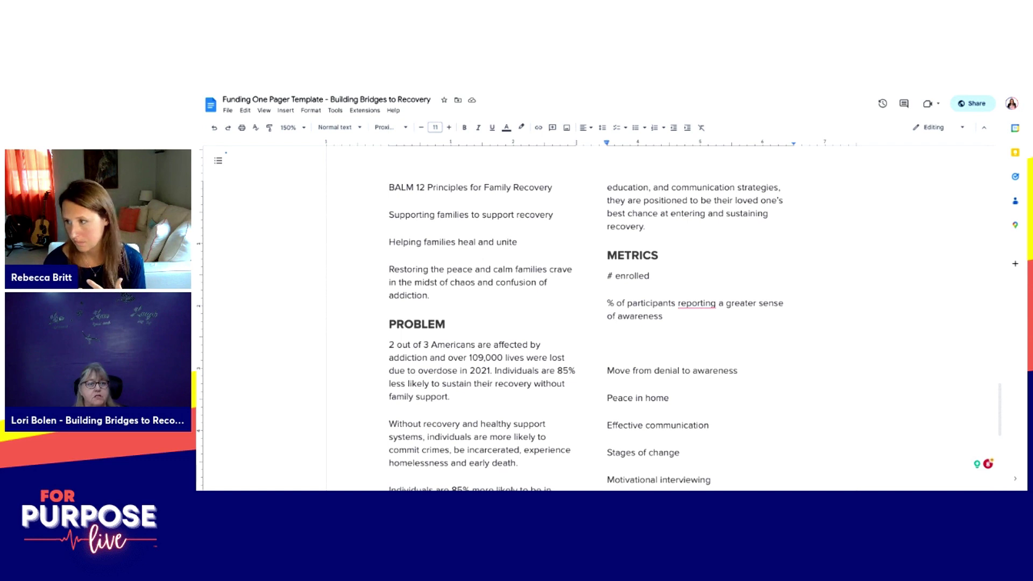
pyautogui.hotkey('shift', 'Left')
pyautogui.hotkey('shift', 'Left')
pyautogui.hotkey('shift', 'Left')
pyautogui.hotkey('shift', 'Left')
pyautogui.hotkey('shift', 'Left')
pyautogui.hotkey('shift', 'Left')
pyautogui.hotkey('shift', 'Left')
pyautogui.hotkey('shift', 'Left')
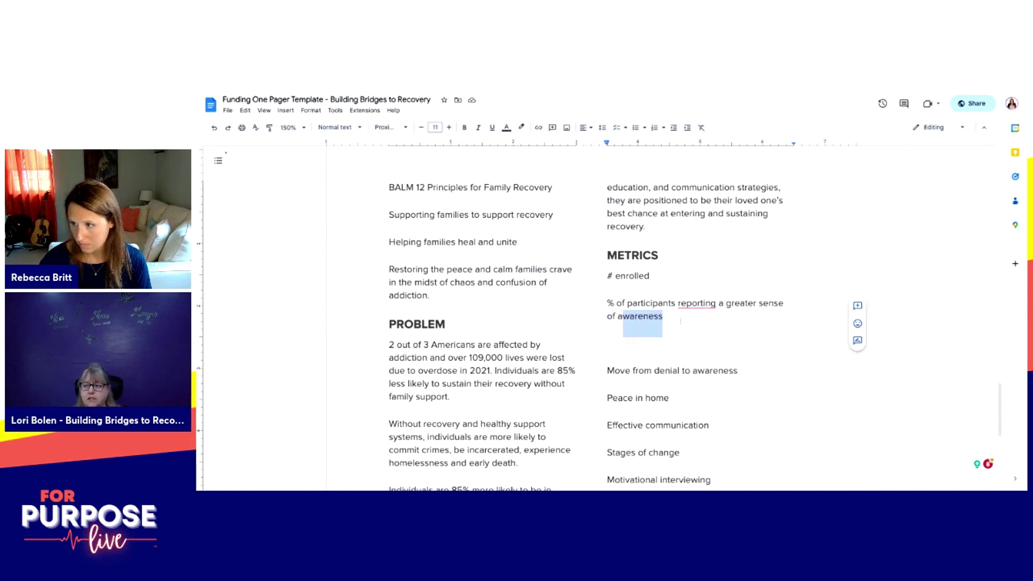
pyautogui.hotkey('shift', 'Left')
pyautogui.write('inter')
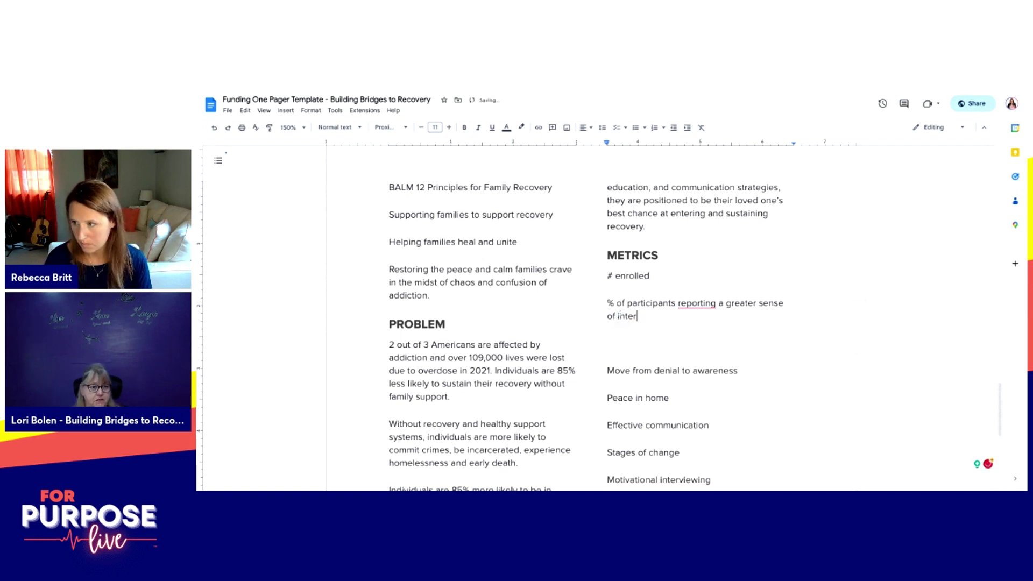
pyautogui.write('nal peace')
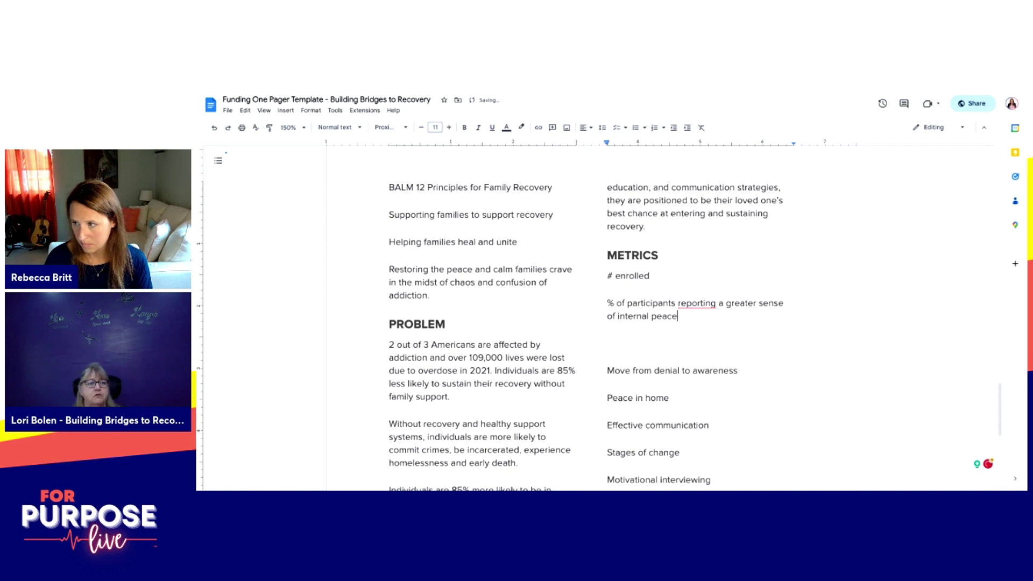
pyautogui.press('Return')
pyautogui.press('Return')
pyautogui.write('% of participants reporting increase ')
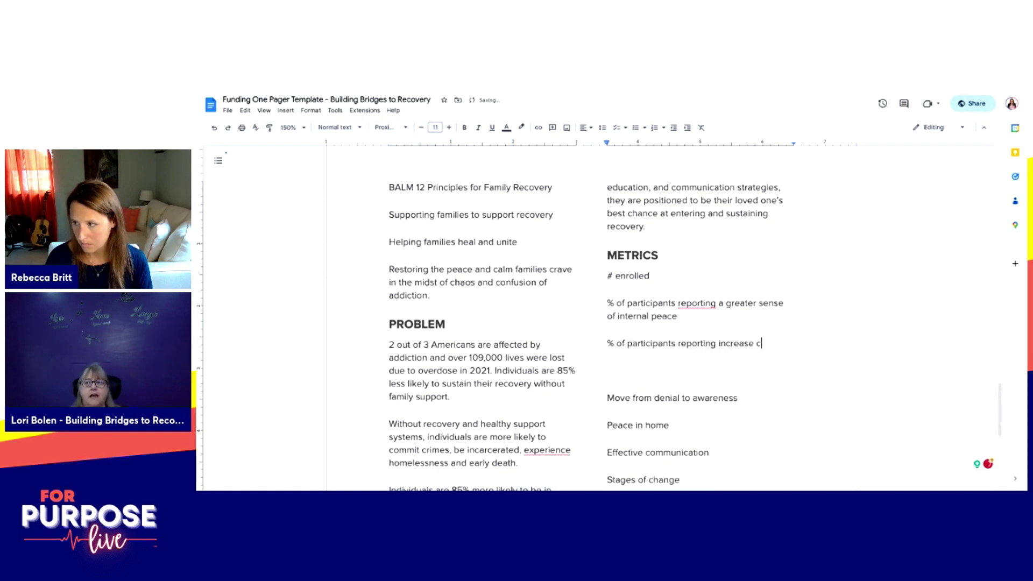
pyautogui.write('positi')
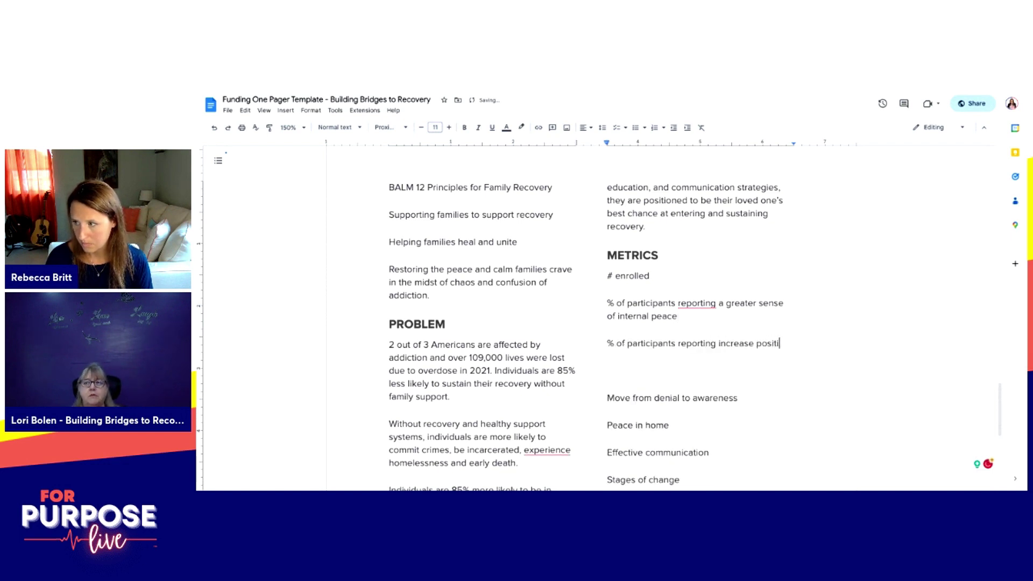
pyautogui.write('ve communication')
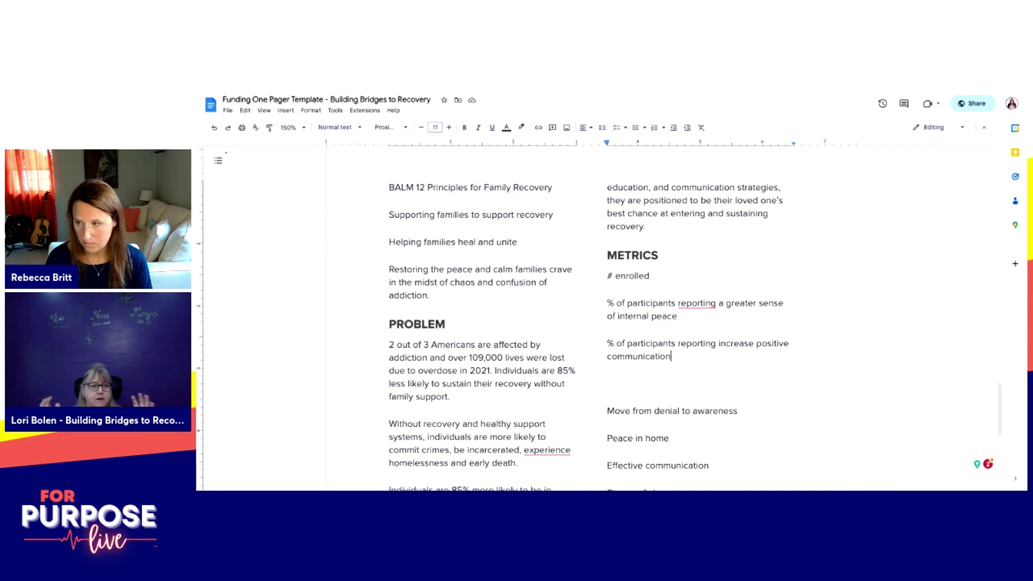
pyautogui.press('Return')
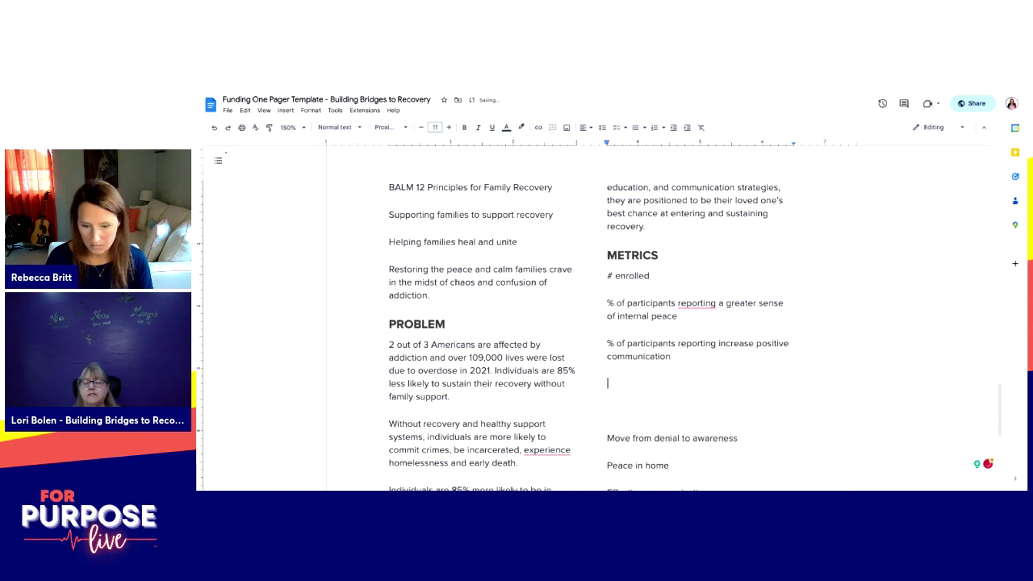
pyautogui.write('% of participants reporting resources')
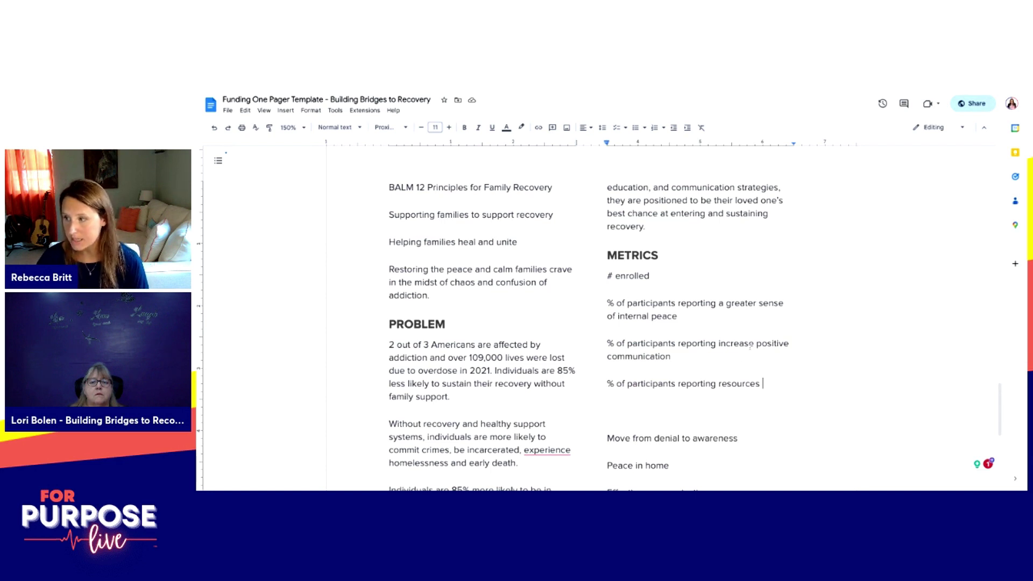
pyautogui.write('d')
# Step: Append 'within the family' and 'being useful', then add the practical application of resources metric
pyautogui.click(706, 356)
pyautogui.write('within ')
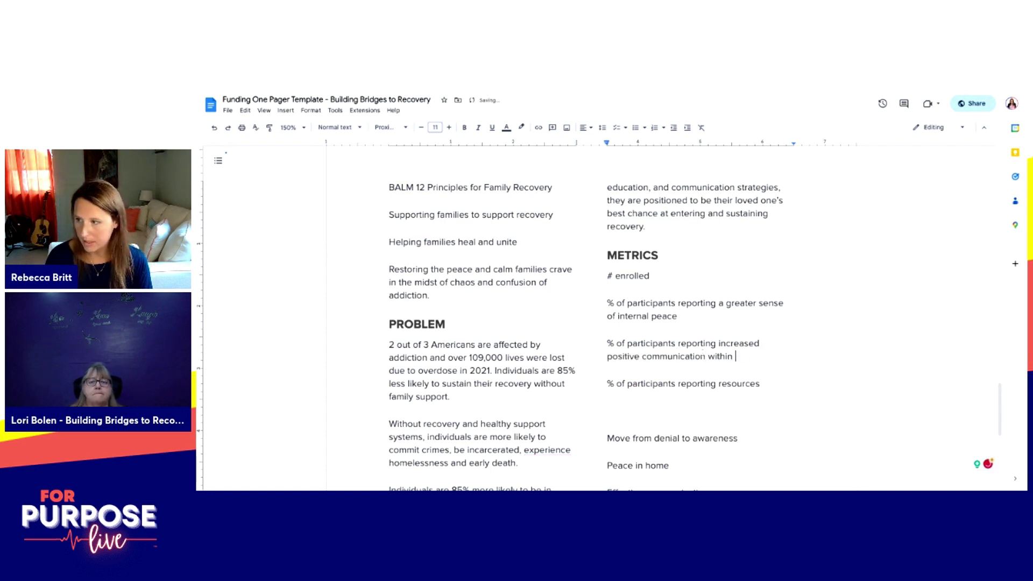
pyautogui.write('the family')
pyautogui.click(737, 383)
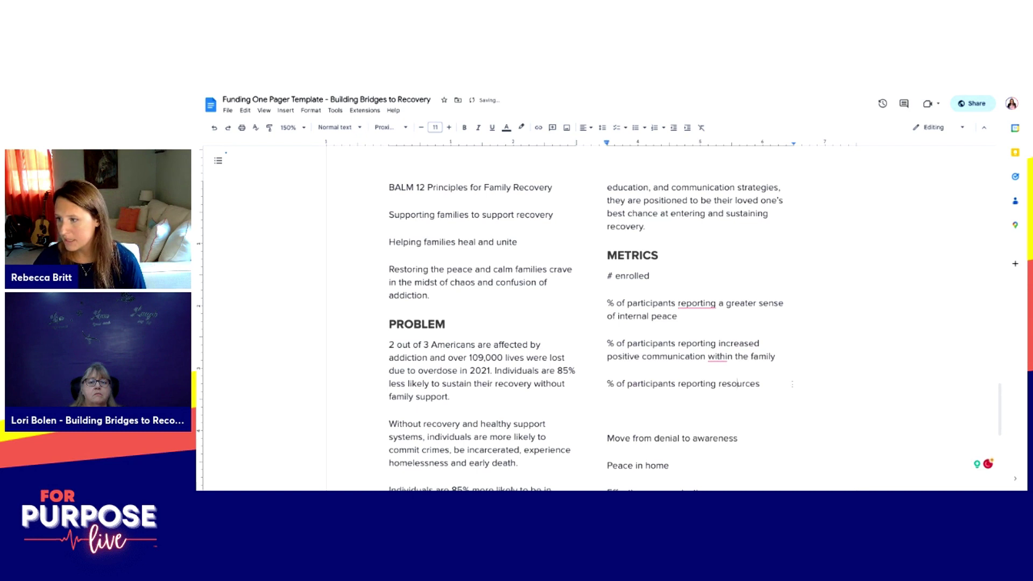
pyautogui.click(791, 384)
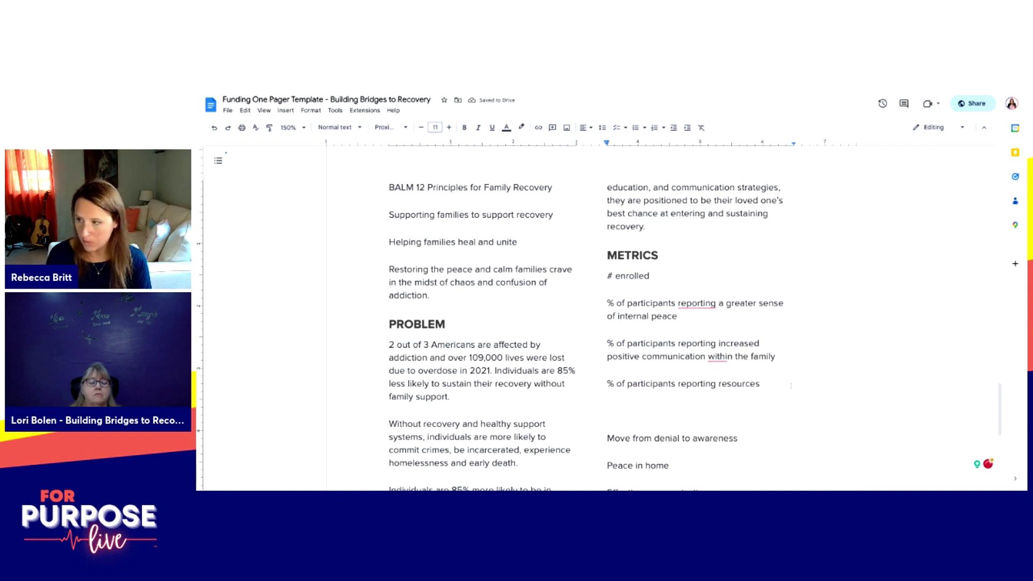
pyautogui.write('being useful')
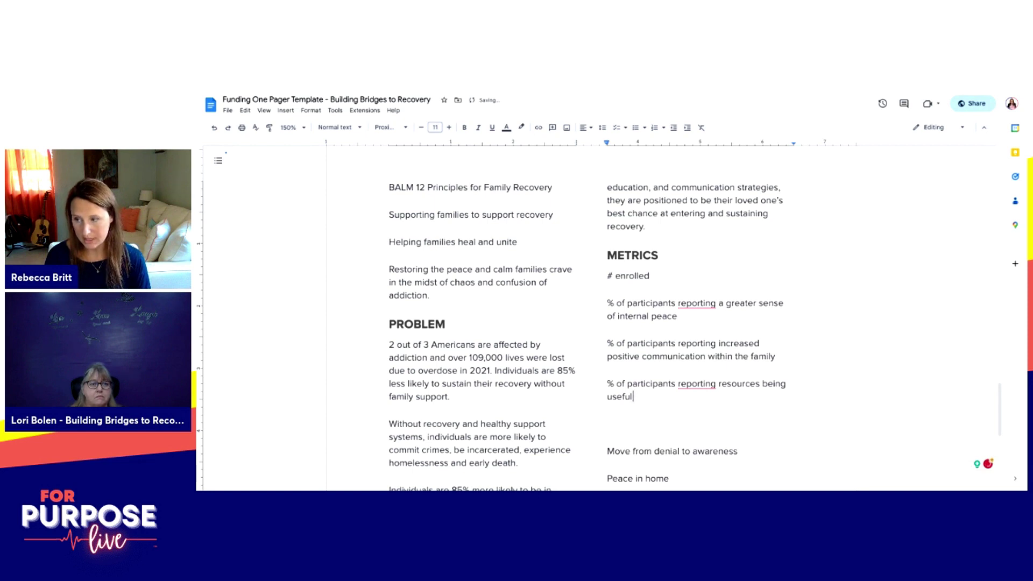
pyautogui.press('Return')
pyautogui.press('Return')
pyautogui.write('% of participants rep')
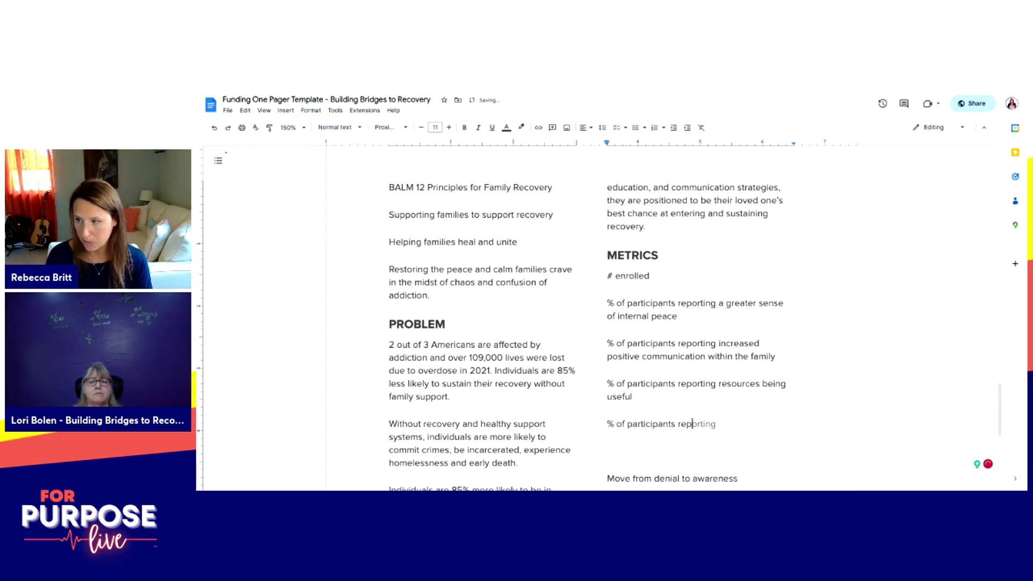
pyautogui.write('orting an')
pyautogui.press('BackSpace')
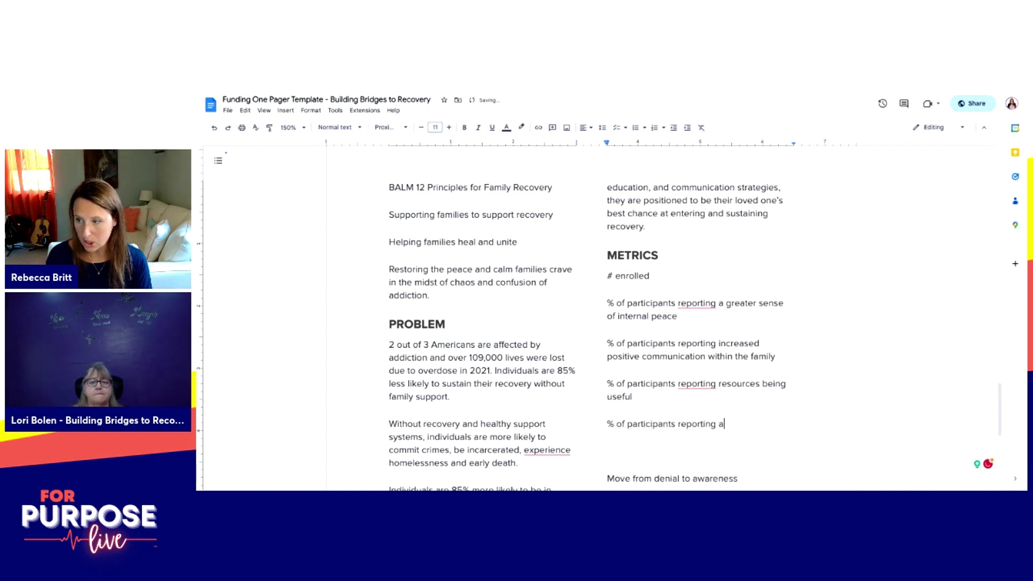
pyautogui.press('BackSpace')
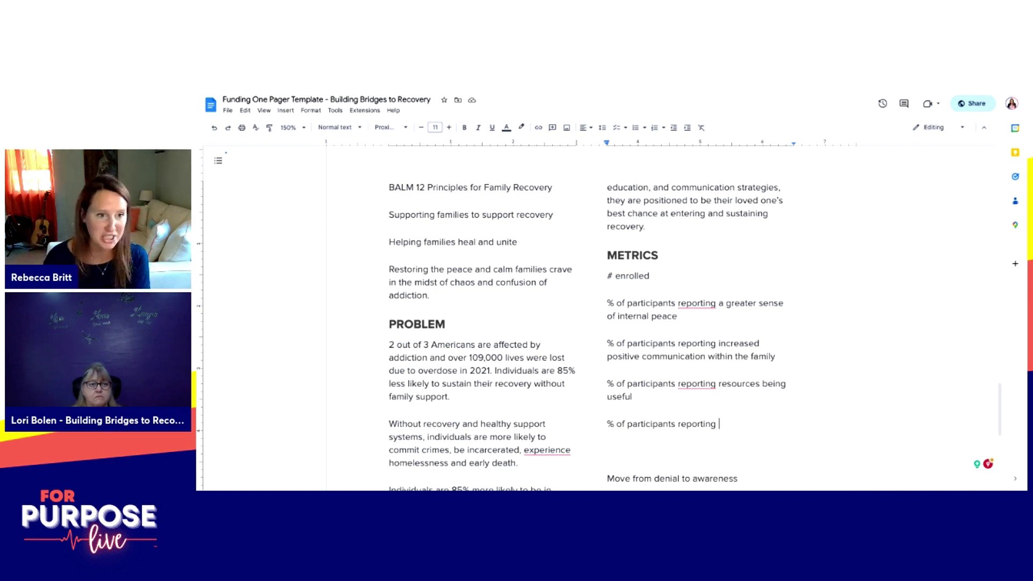
pyautogui.write('pra')
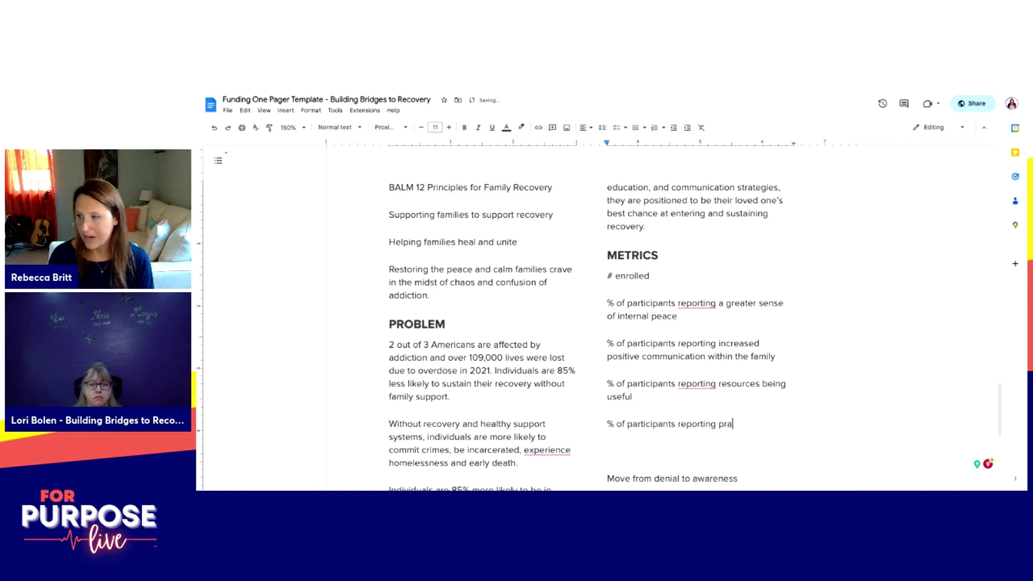
pyautogui.write('ctical appl')
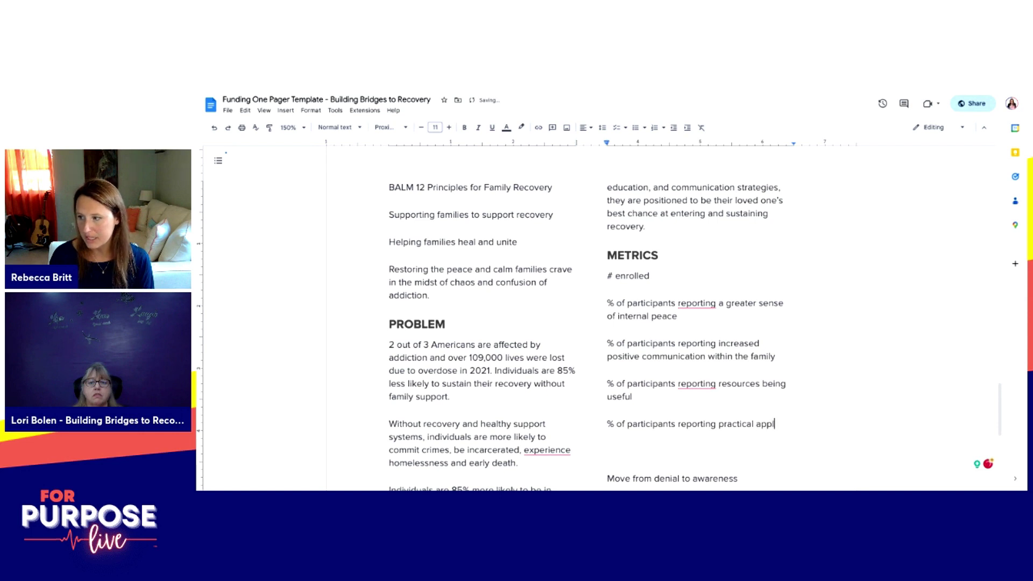
pyautogui.write('ication of resources.')
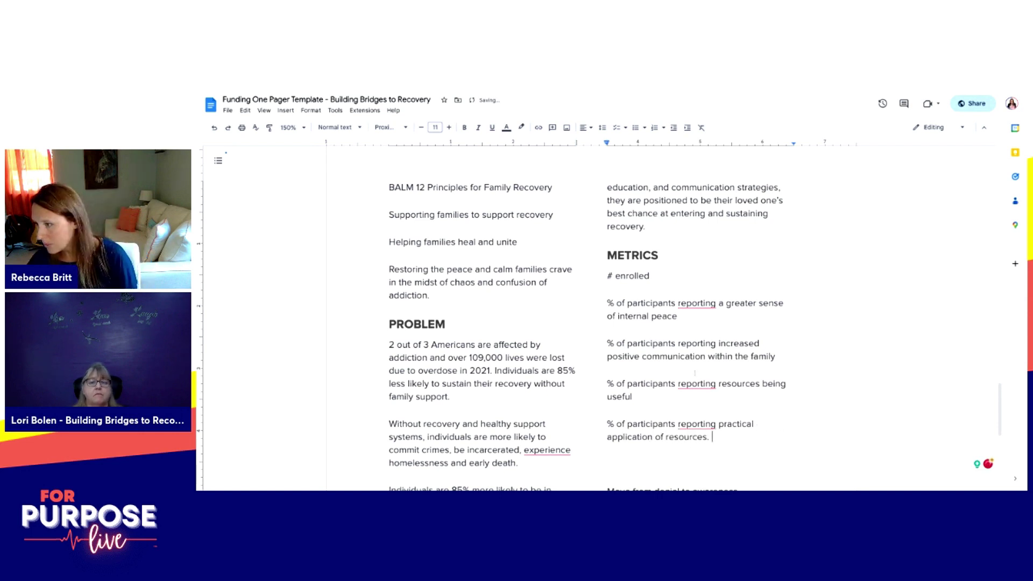
pyautogui.moveTo(695, 384)
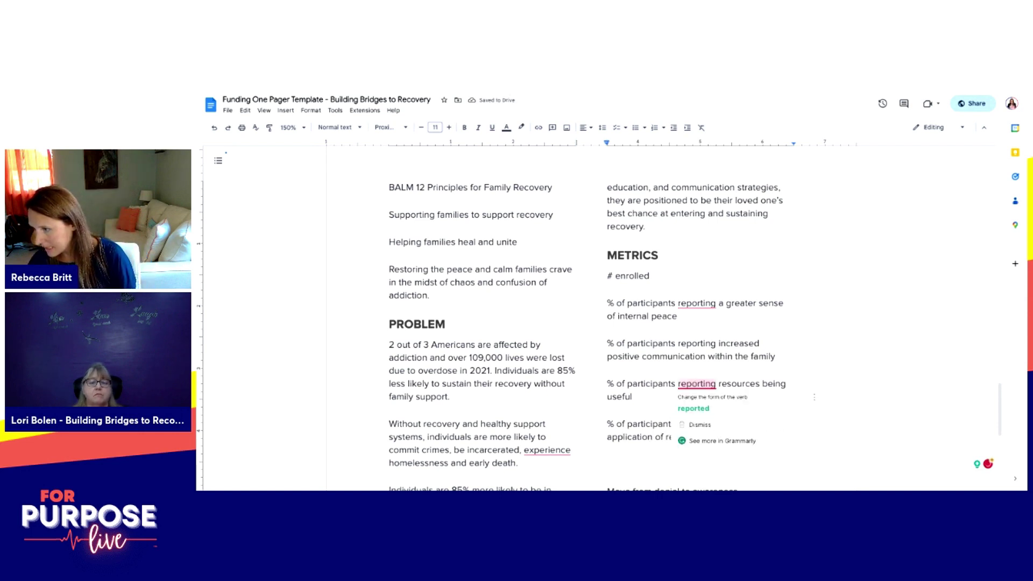
pyautogui.click(718, 400)
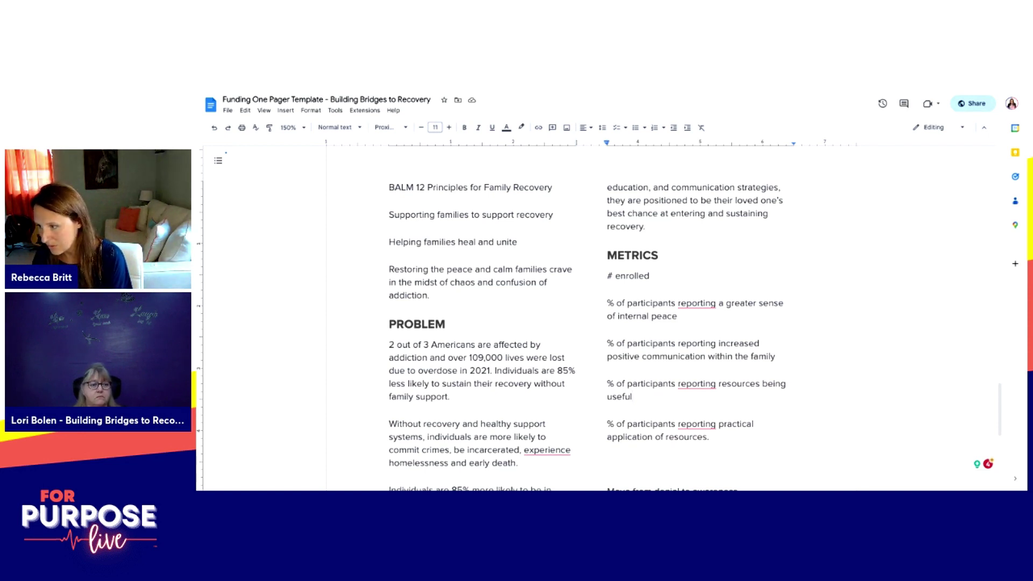
pyautogui.click(711, 437)
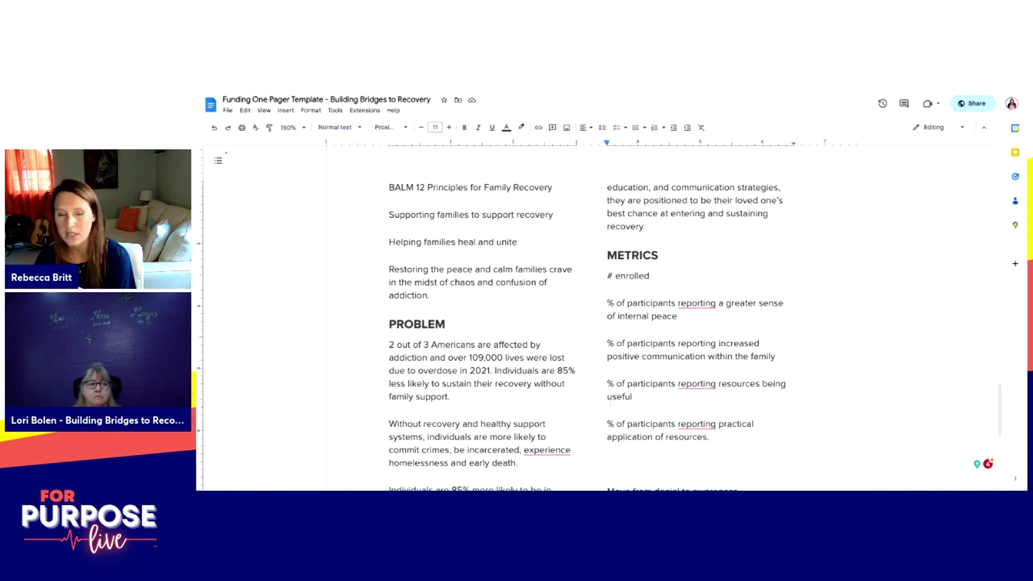
# Step: Select all METRICS lines from '# enrolled' through 'practical application of resources'
pyautogui.keyDown('shift'); pyautogui.click(715, 437); pyautogui.keyUp('shift')
pyautogui.hotkey('shift', 'Home')
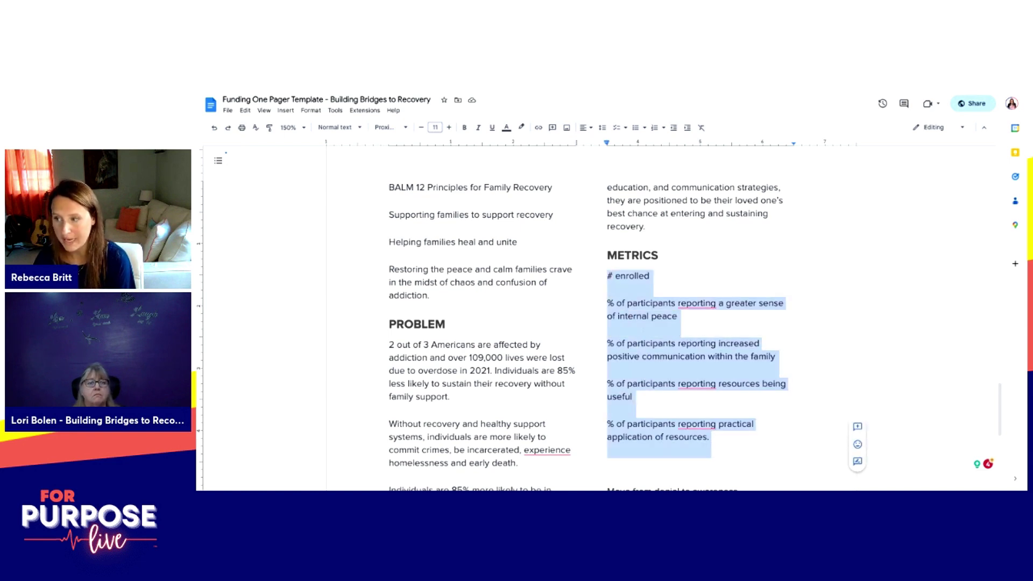
pyautogui.moveTo(607, 424); pyautogui.dragTo(715, 438)
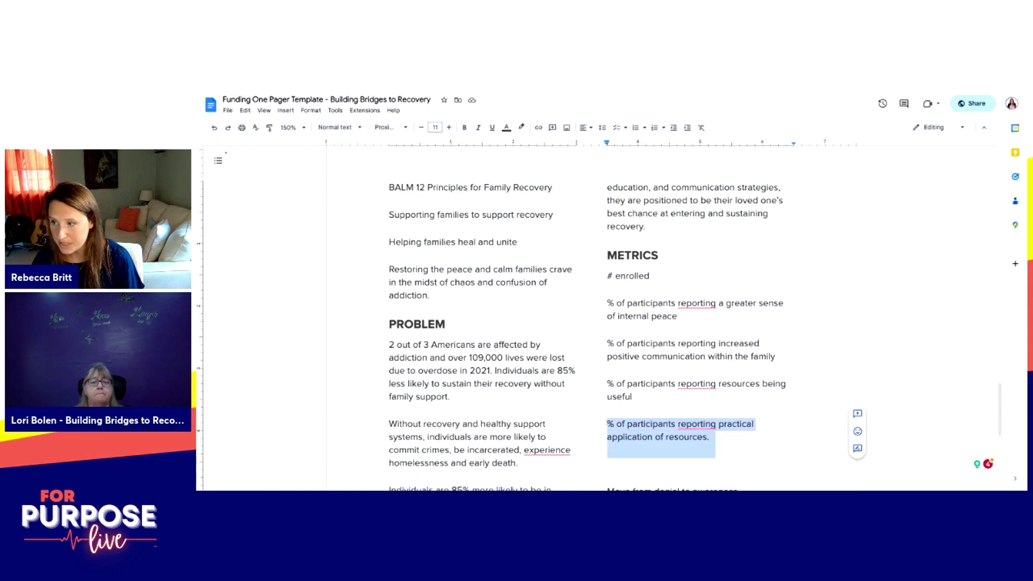
pyautogui.click(731, 438)
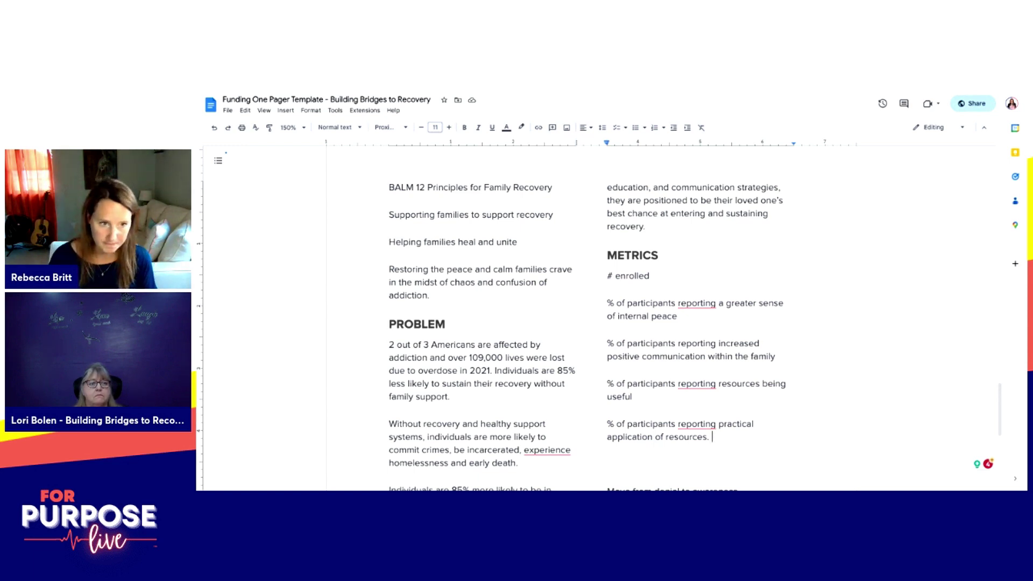
pyautogui.scroll(-2, 720, 356)
pyautogui.hotkey('ctrl', 'shift', 'Up')
pyautogui.hotkey('ctrl', 'shift', 'Up')
pyautogui.hotkey('ctrl', 'shift', 'Up')
pyautogui.hotkey('ctrl', 'shift', 'Up')
pyautogui.hotkey('ctrl', 'shift', 'Up')
pyautogui.hotkey('ctrl', 'shift', 'Up')
pyautogui.hotkey('ctrl', 'shift', 'Up')
pyautogui.hotkey('ctrl', 'shift', 'Up')
pyautogui.hotkey('ctrl', 'shift', 'Up')
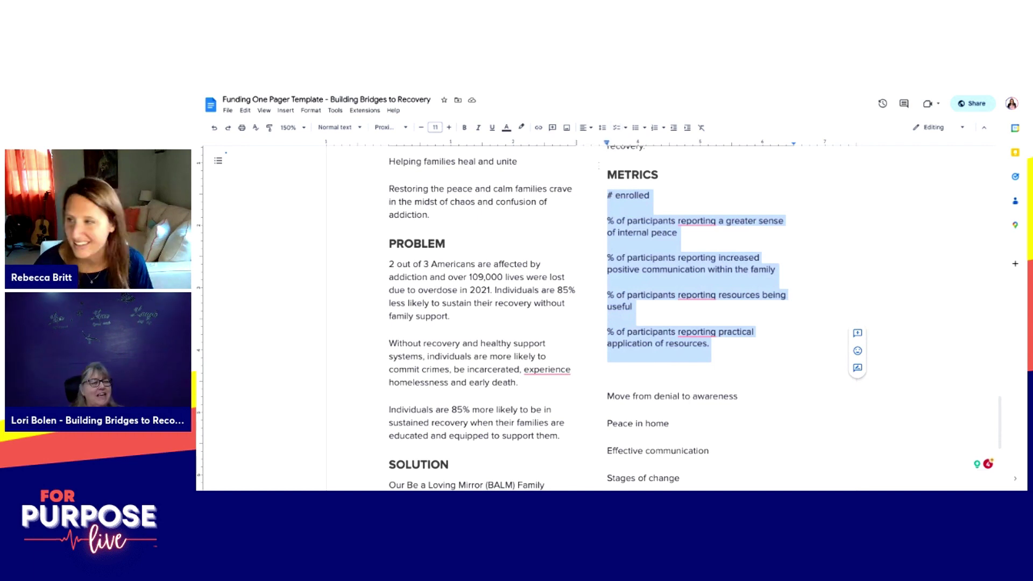
pyautogui.click(591, 132)
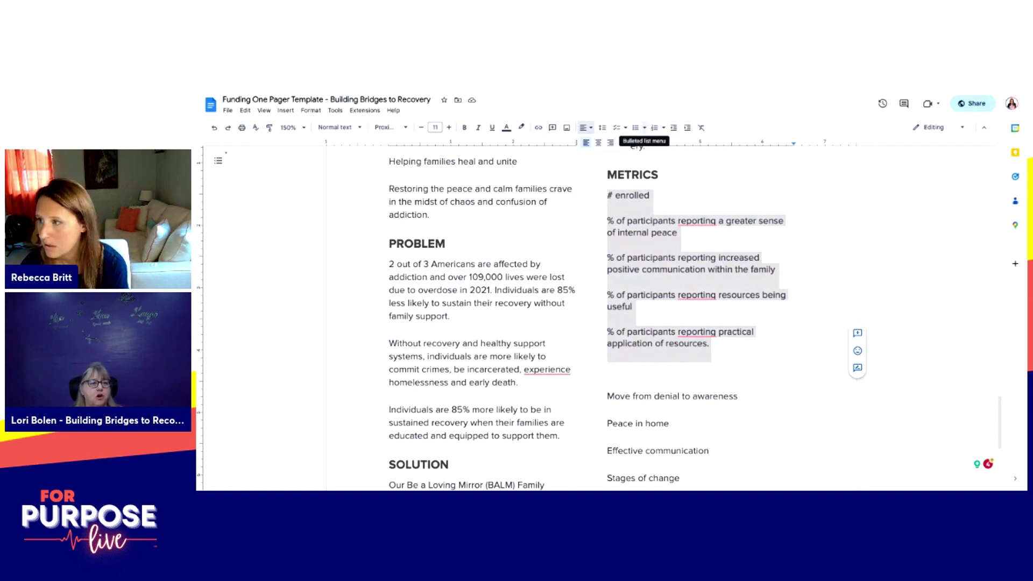
pyautogui.click(676, 207)
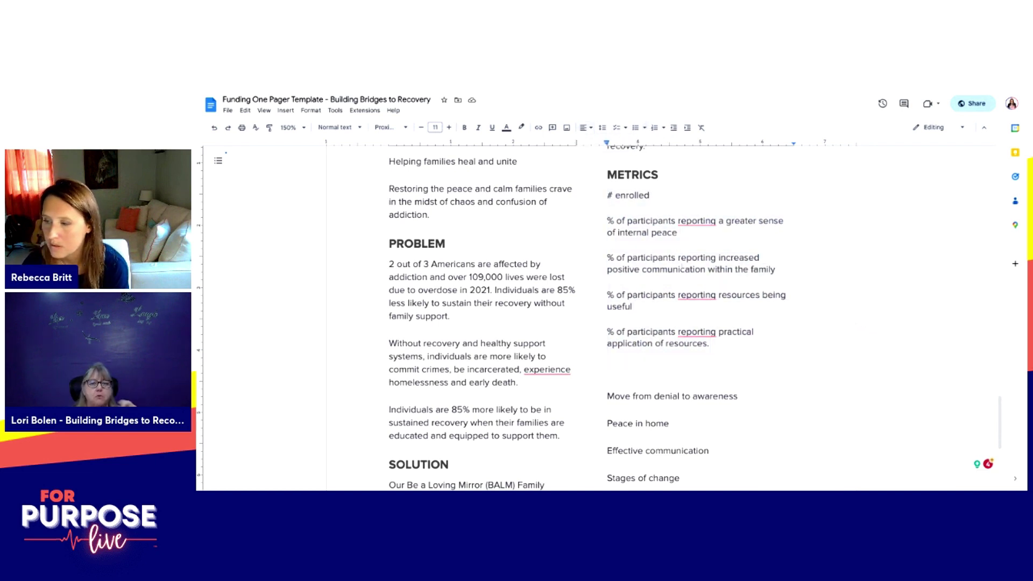
pyautogui.moveTo(645, 357); pyautogui.dragTo(607, 194)
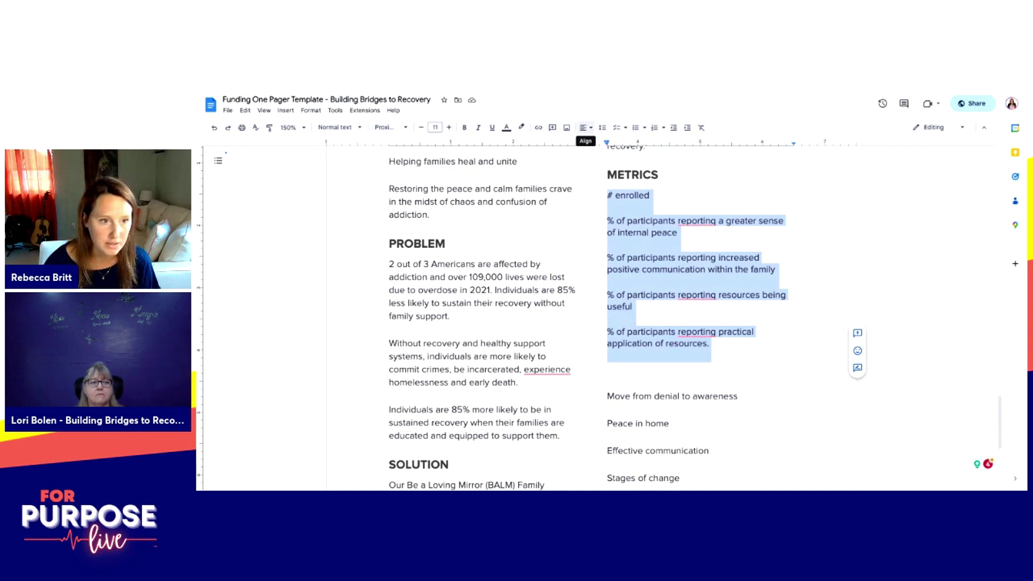
pyautogui.click(587, 128)
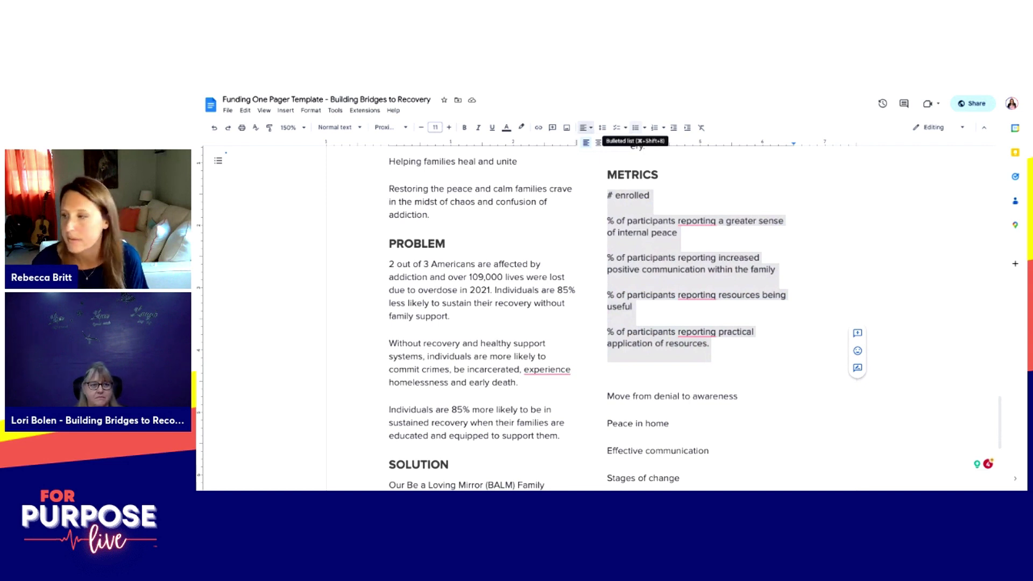
pyautogui.click(618, 195)
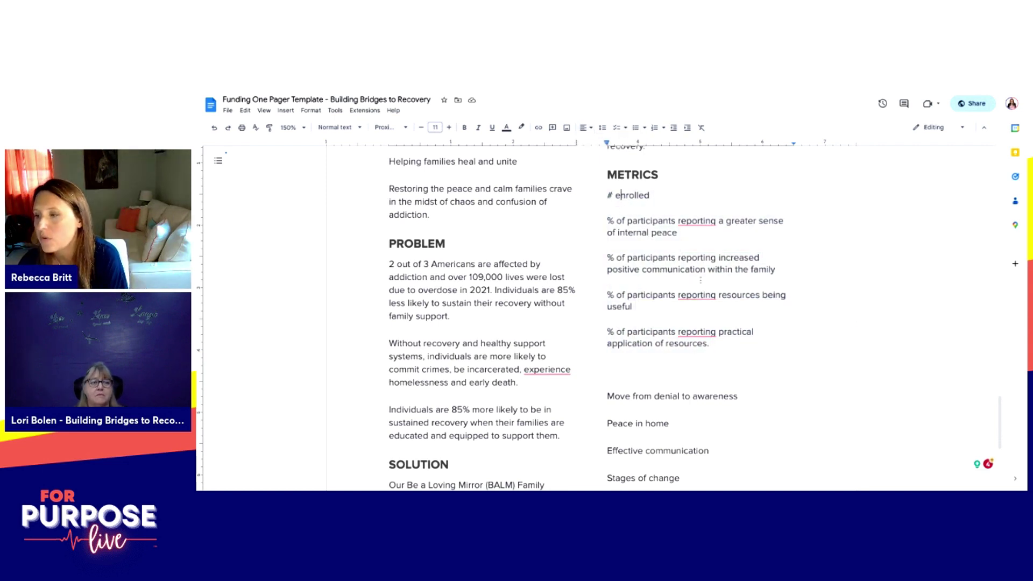
# Step: Replace the topic list beneath the METRICS items with '25,000'
pyautogui.scroll(7, 724, 341)
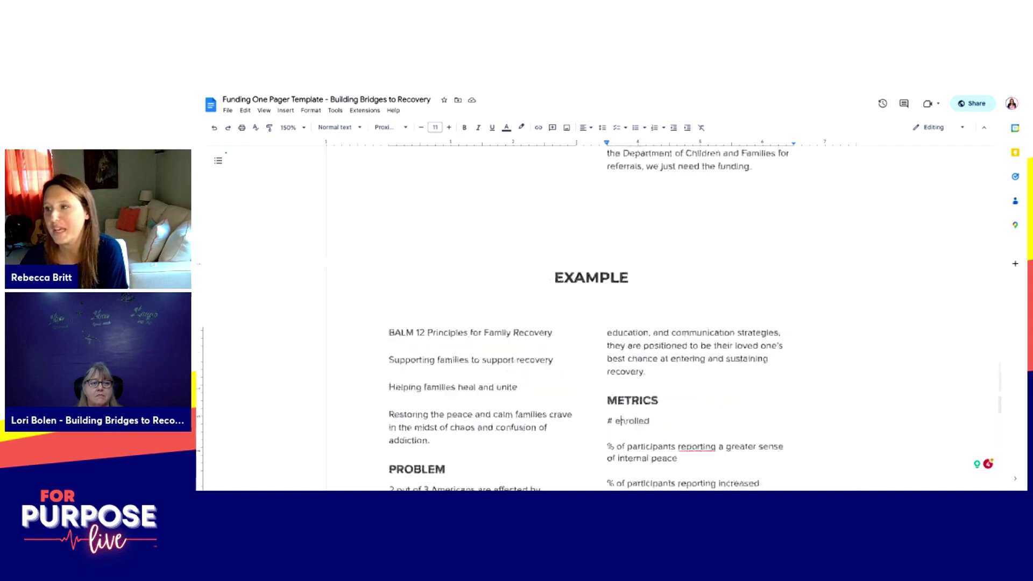
pyautogui.scroll(8, 684, 338)
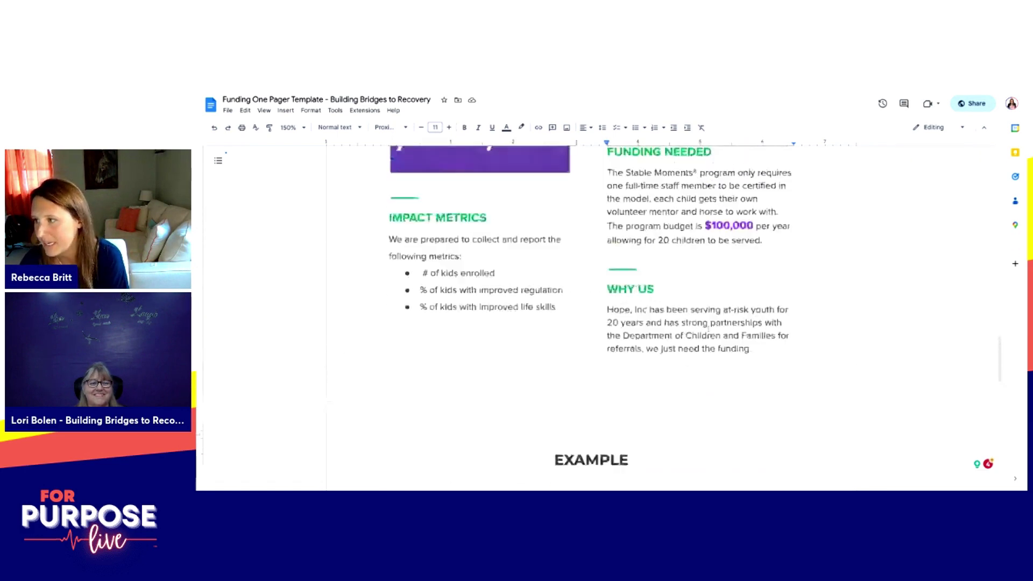
pyautogui.scroll(-2, 684, 338)
pyautogui.scroll(-8, 492, 317)
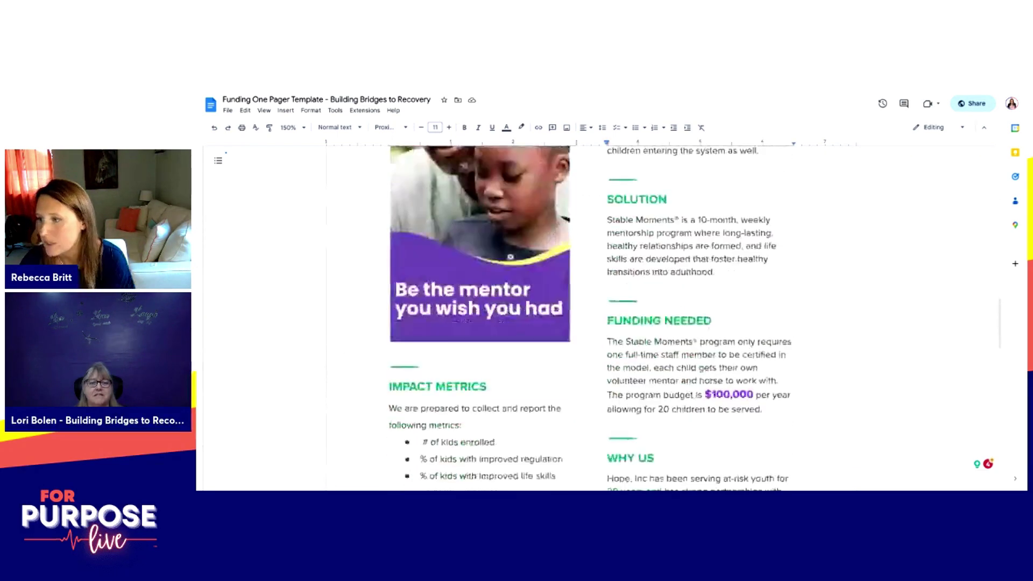
pyautogui.scroll(-5, 691, 317)
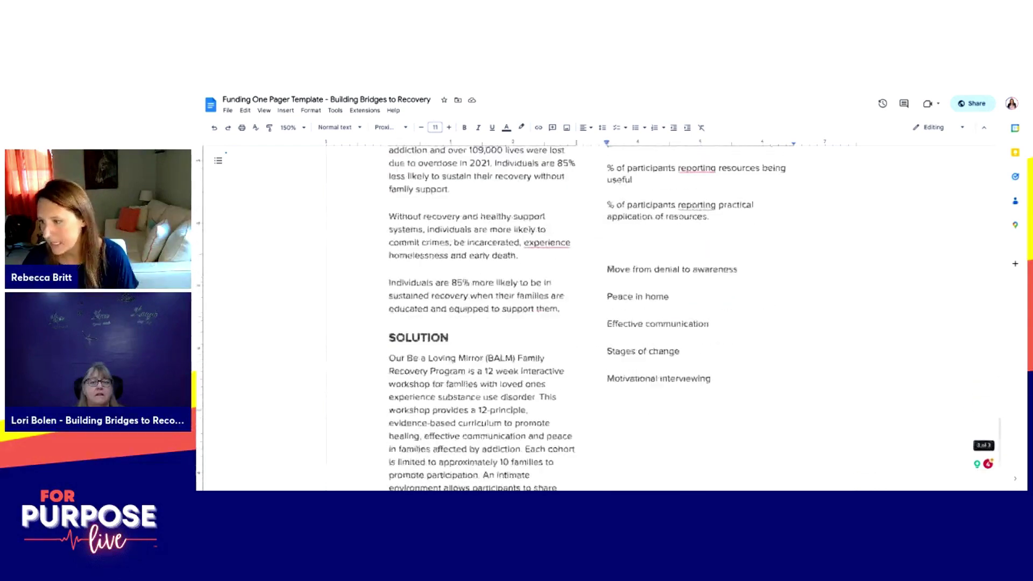
pyautogui.press('BackSpace')
pyautogui.write('25')
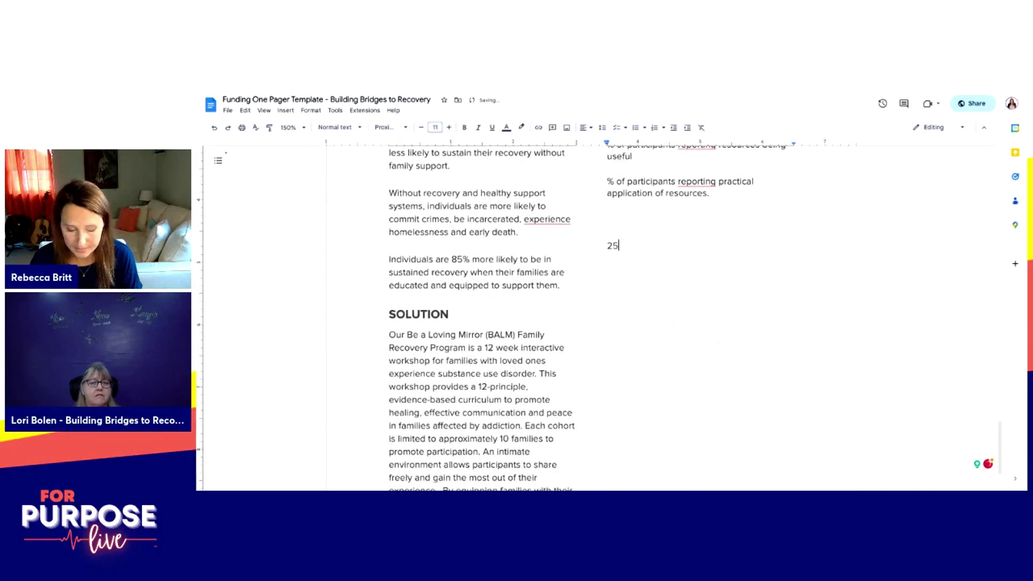
pyautogui.write(',000')
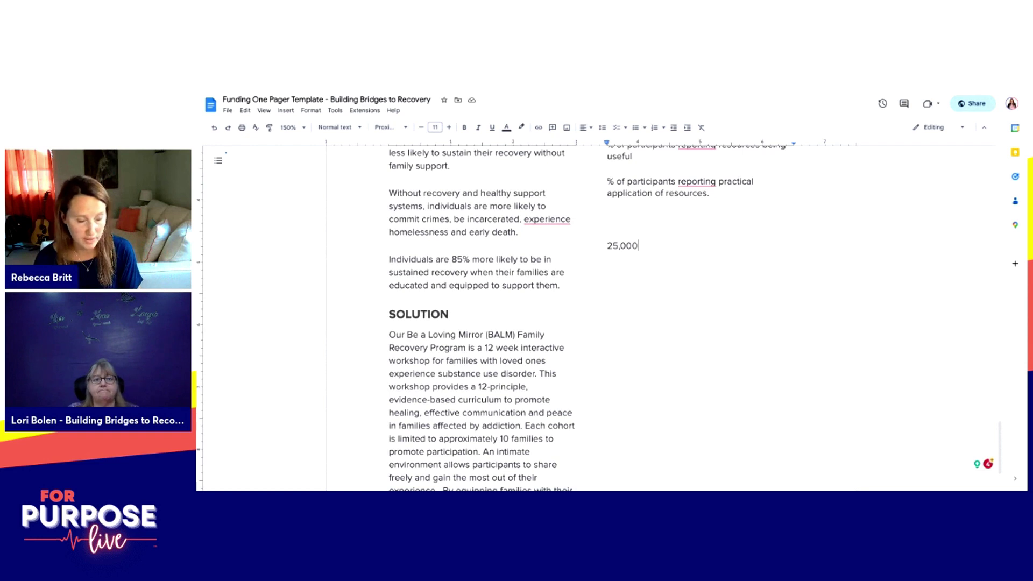
# Step: Scroll through the document to review the new 25,000 line below the metrics
pyautogui.scroll(-1, 666, 254)
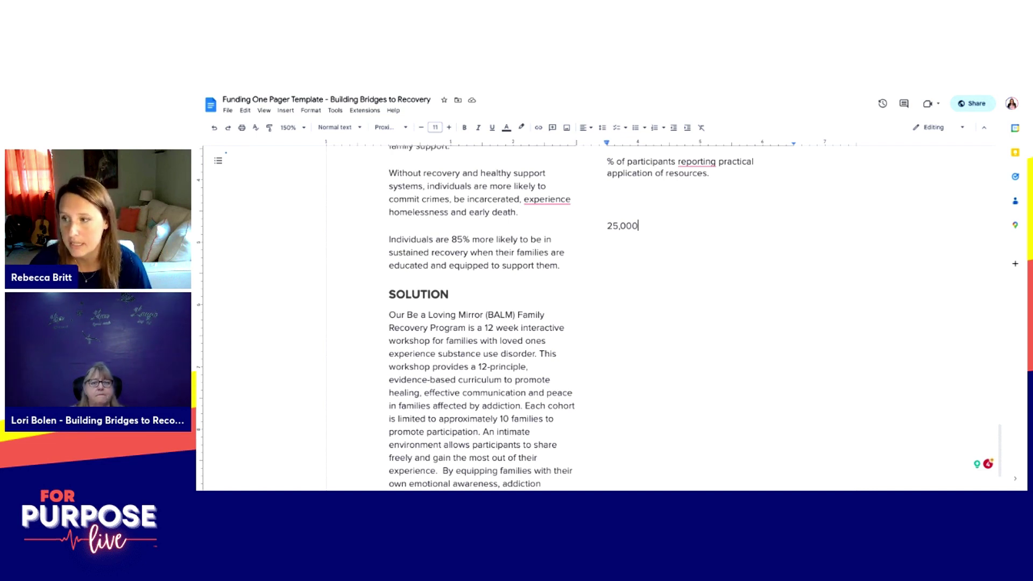
pyautogui.scroll(5, 592, 317)
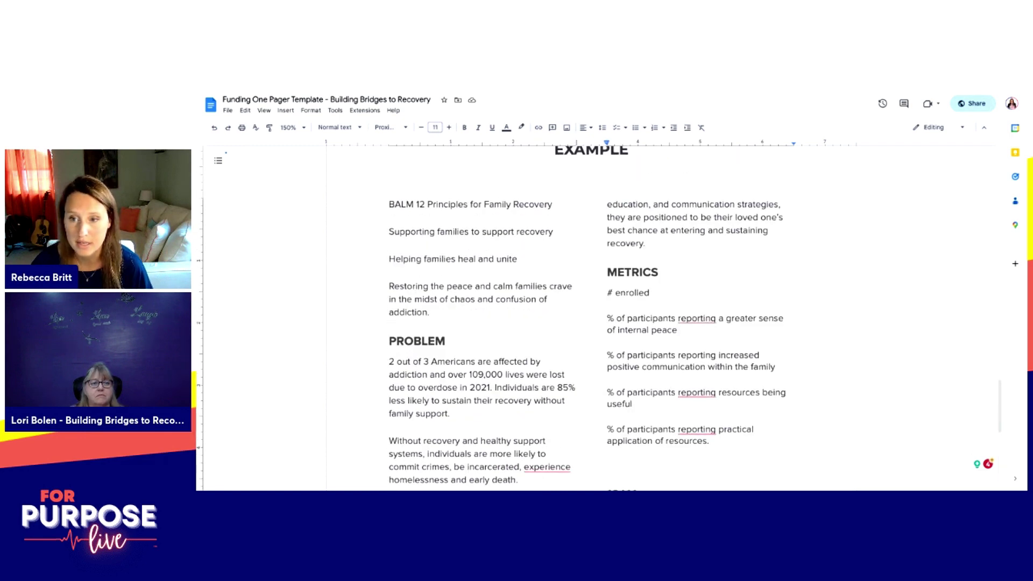
pyautogui.scroll(-3, 592, 317)
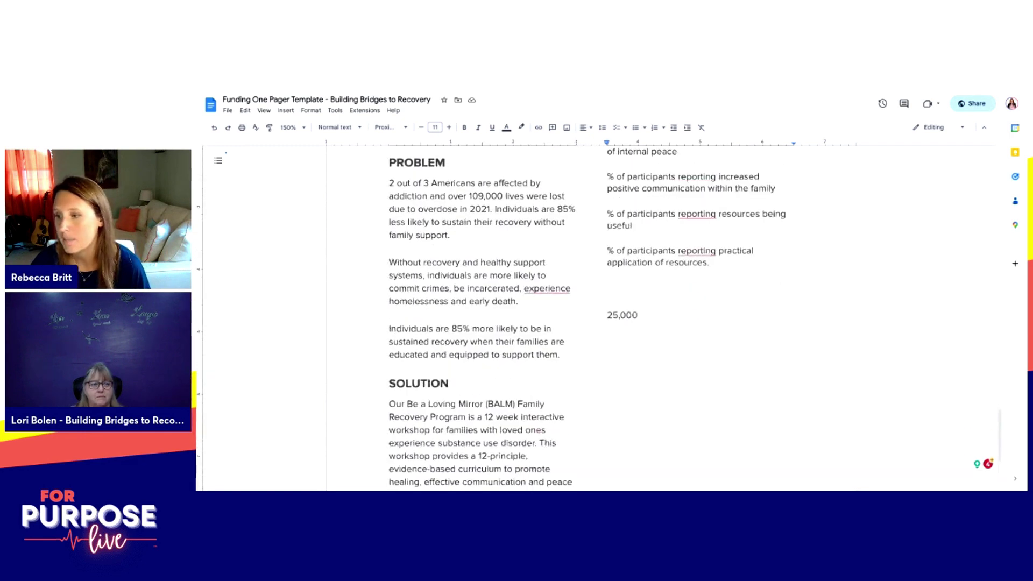
pyautogui.scroll(2, 592, 317)
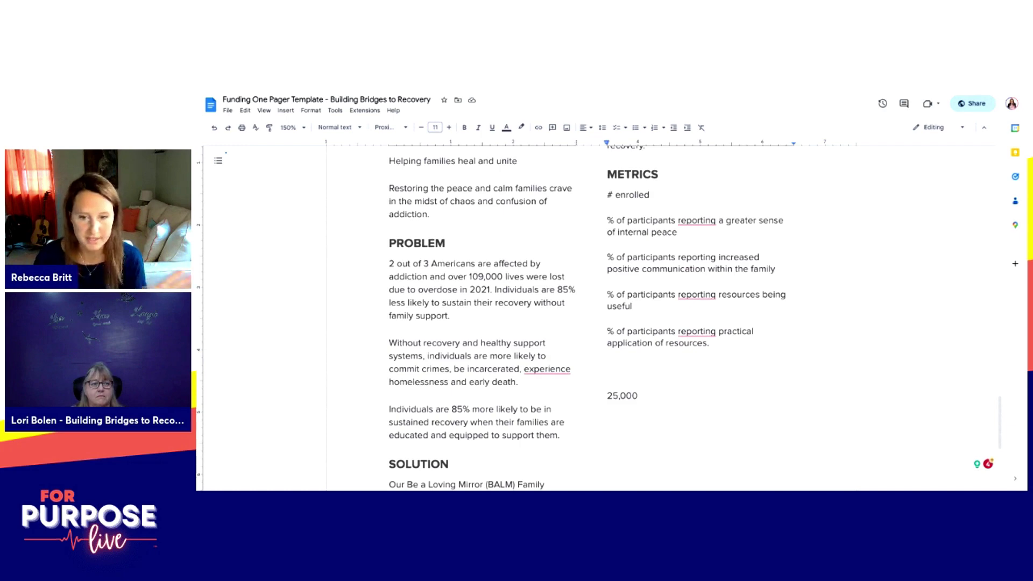
pyautogui.scroll(-10, 592, 317)
pyautogui.scroll(1, 591, 317)
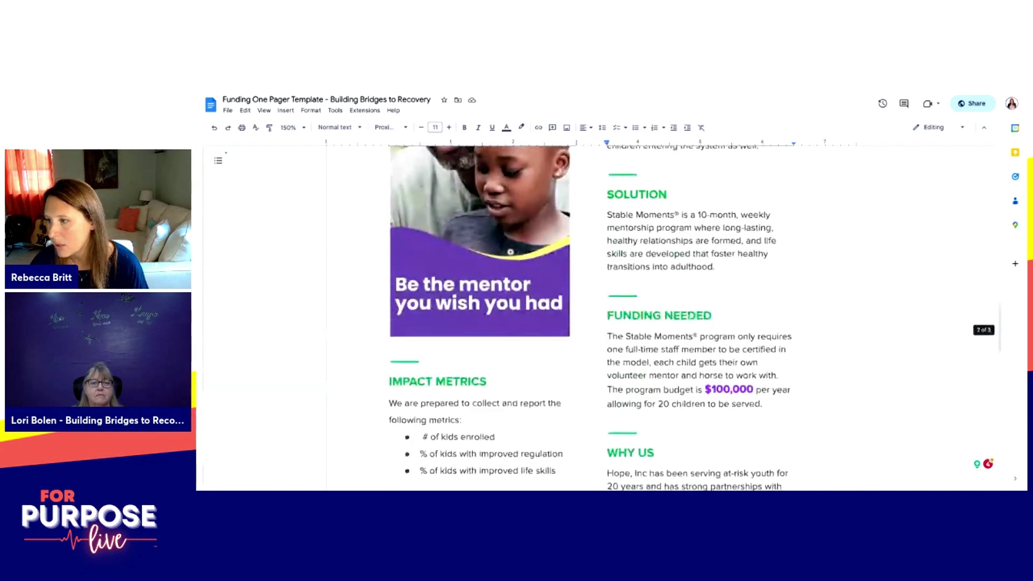
pyautogui.scroll(-1, 592, 318)
pyautogui.scroll(-10, 592, 317)
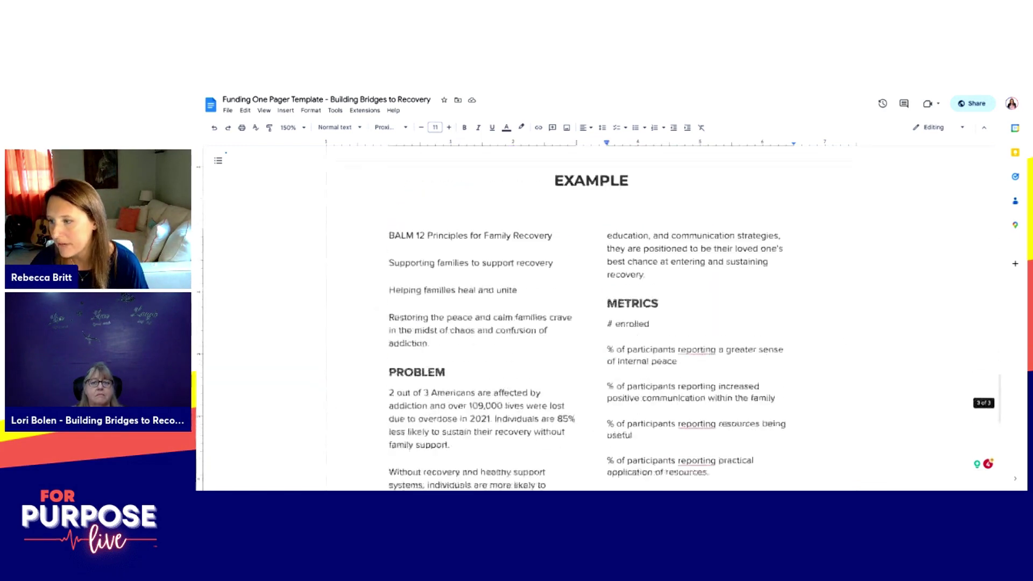
# Step: Start a paragraph below 25,000 saying each participant gets book supplies including the BALM curriculum
pyautogui.press('Return')
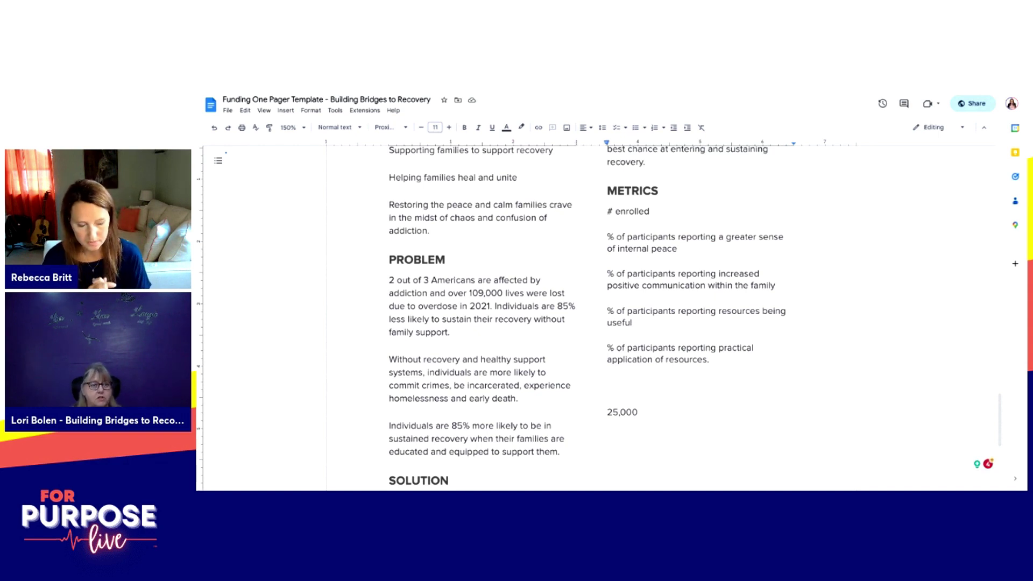
pyautogui.scroll(-4, 592, 317)
pyautogui.write('E')
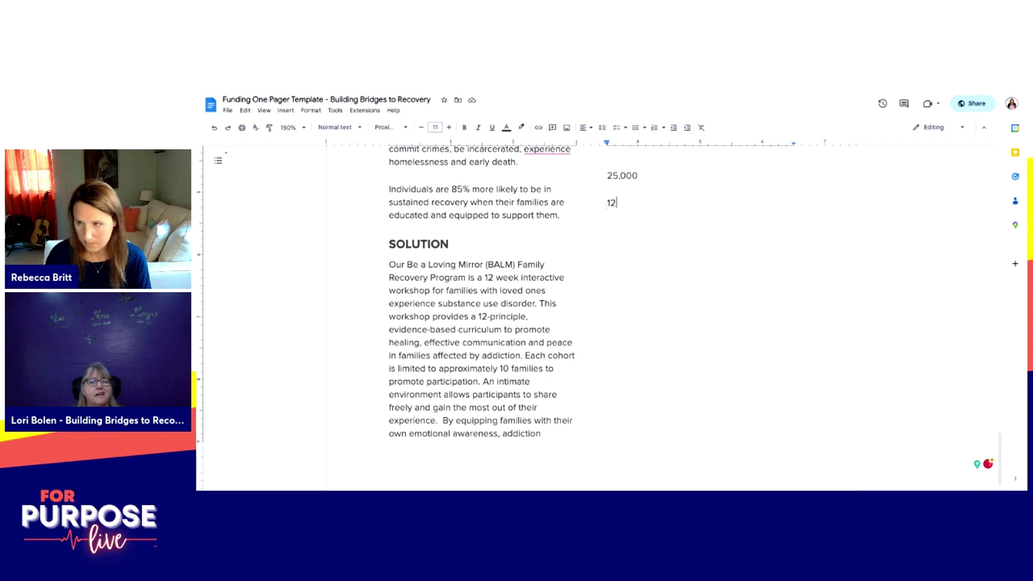
pyautogui.write('ach of the p')
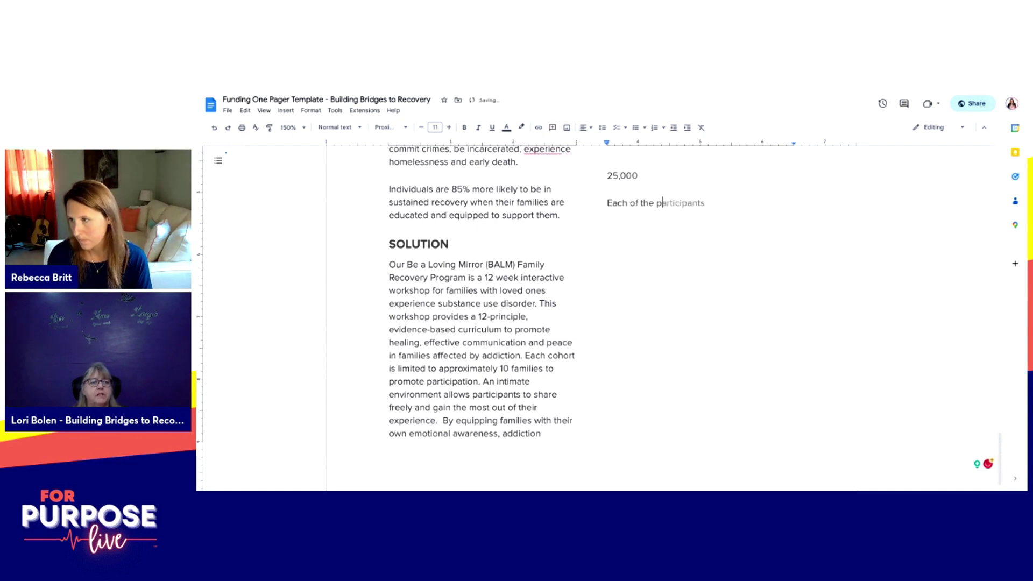
pyautogui.write('articipants ')
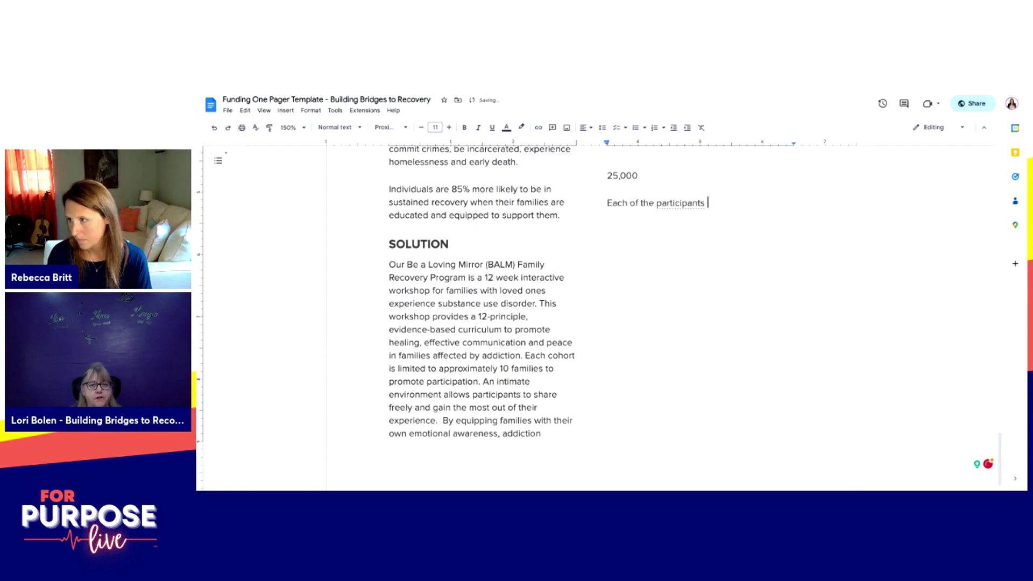
pyautogui.write('get a workbook, the 12 principle curriculum and')
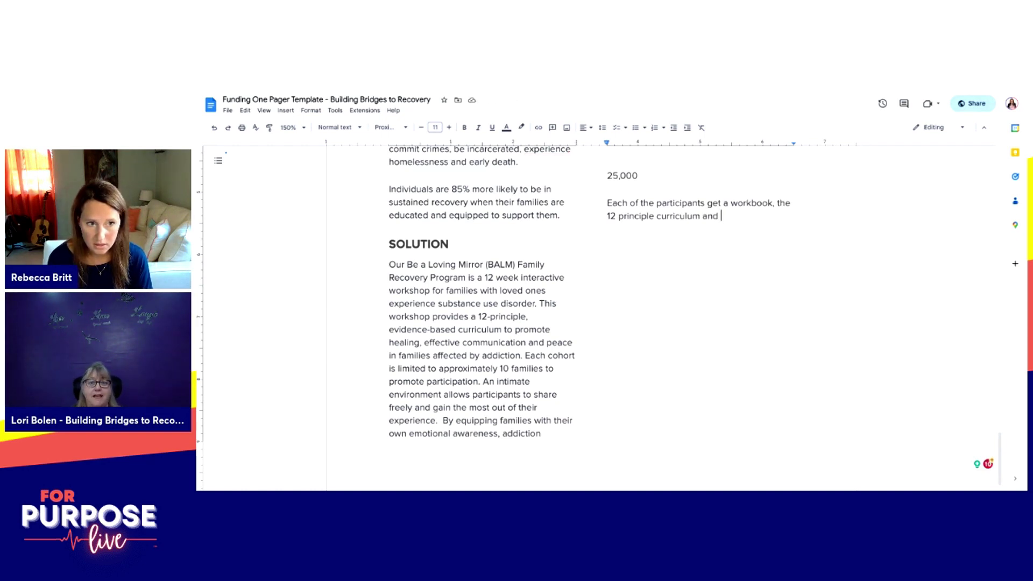
pyautogui.click(741, 202)
pyautogui.write('book')
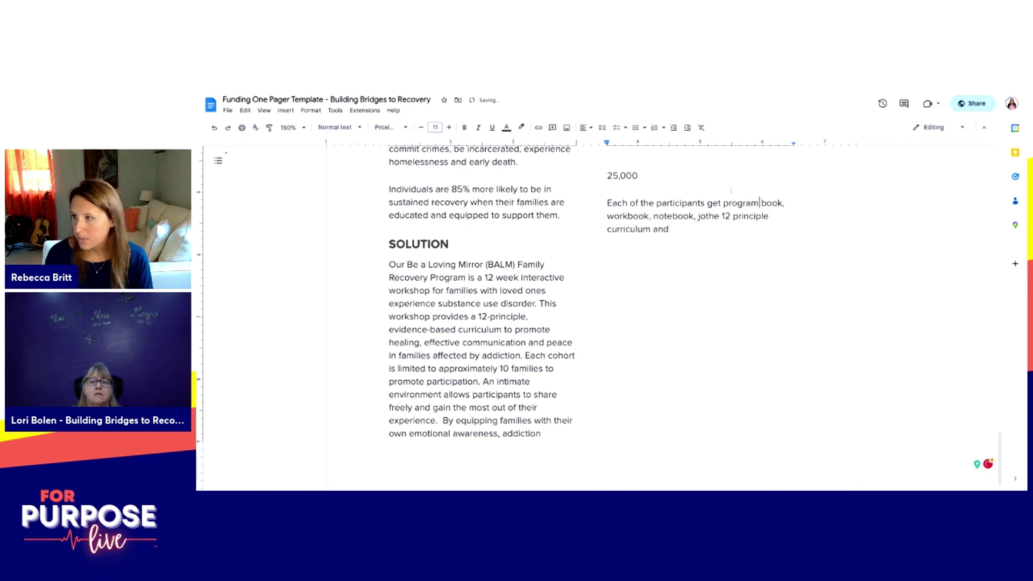
pyautogui.write(' suppli')
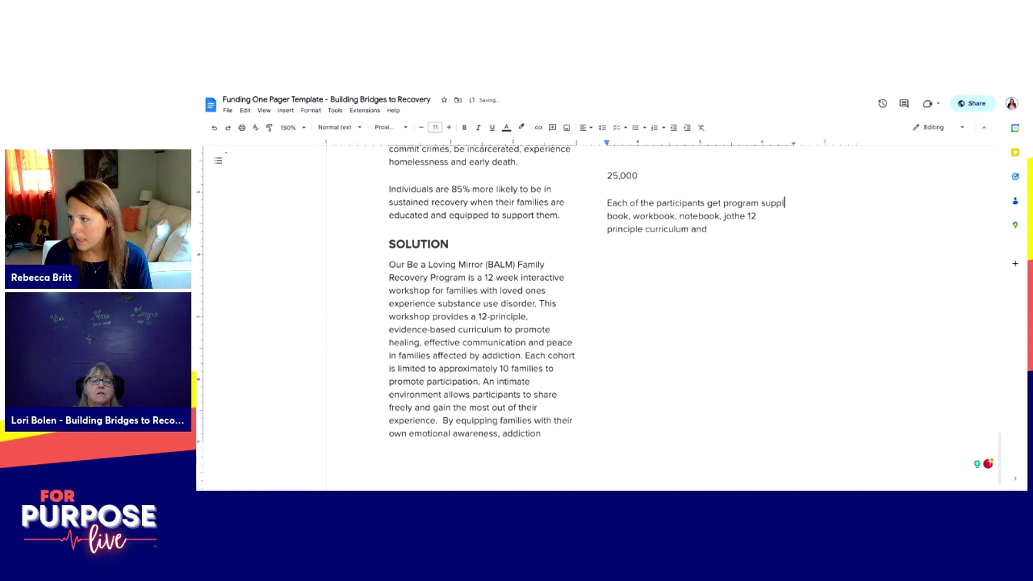
pyautogui.write('es including a')
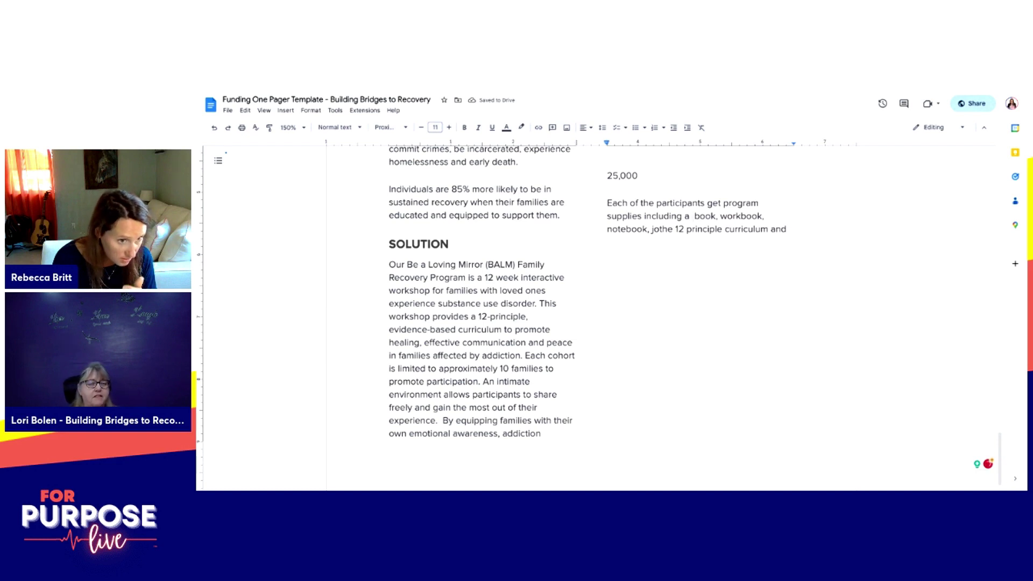
pyautogui.write('BALM curriculum')
pyautogui.hotkey('ctrl', 'Left')
pyautogui.hotkey('ctrl', 'Left')
pyautogui.press('BackSpace')
pyautogui.press('BackSpace')
pyautogui.write('the')
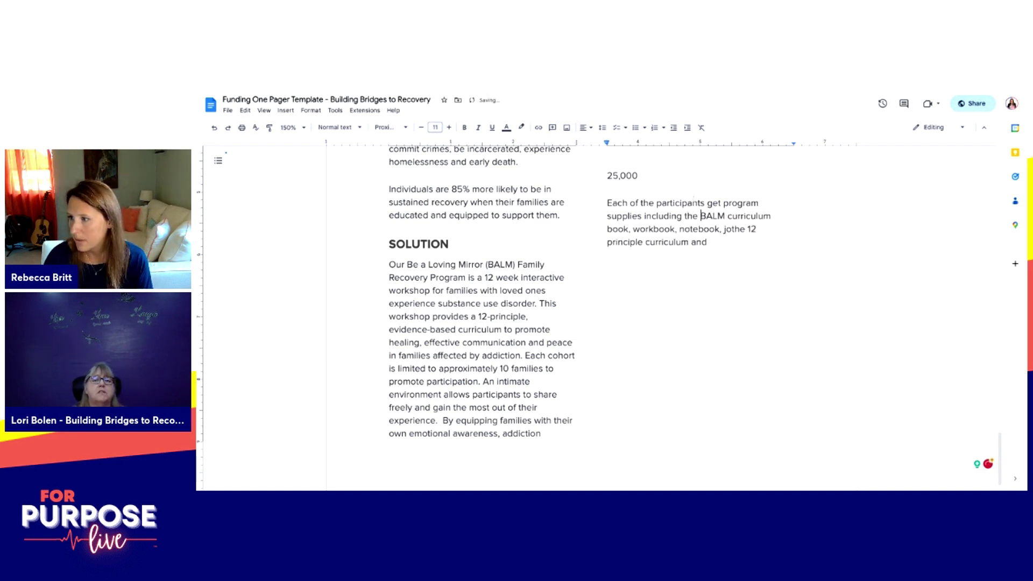
# Step: Tidy the supplies list to end with 'workbook, and journal.', deleting the duplicate and leftover words
pyautogui.click(771, 216)
pyautogui.press('Delete')
pyautogui.press('Delete')
pyautogui.press('Delete')
pyautogui.press('Delete')
pyautogui.press('Delete')
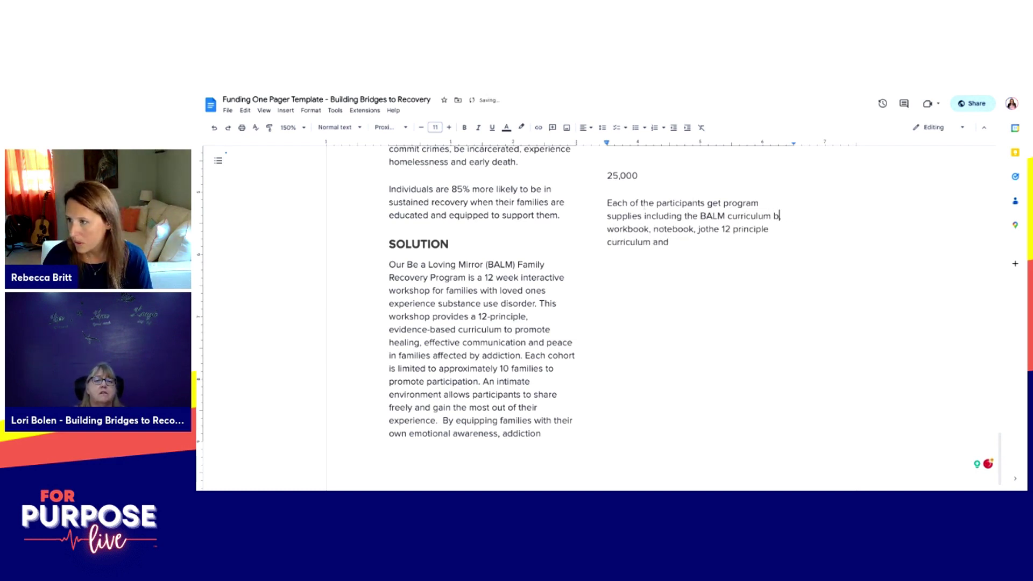
pyautogui.click(708, 228)
pyautogui.click(652, 229)
pyautogui.press('BackSpace')
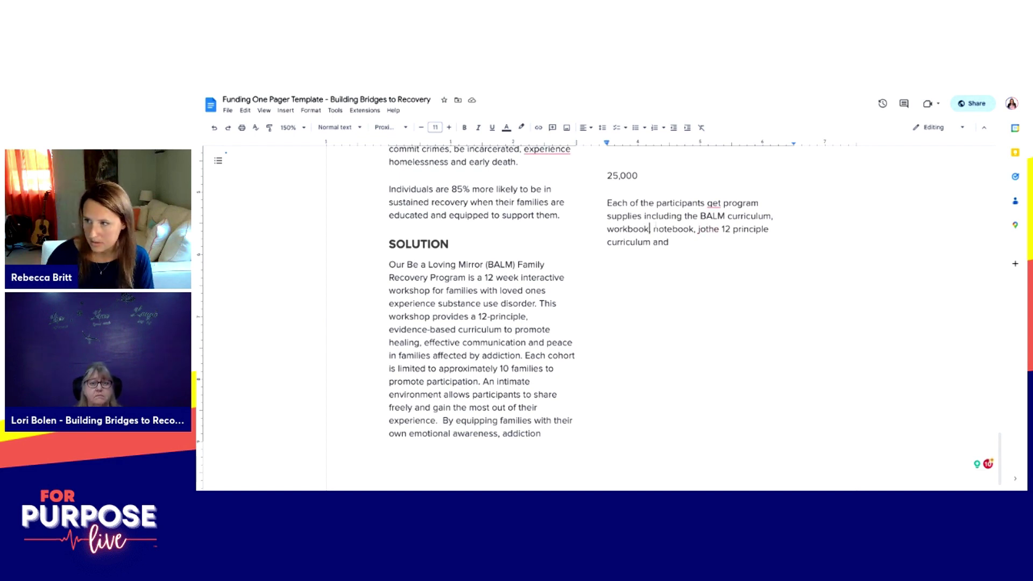
pyautogui.press('Delete')
pyautogui.press('Delete')
pyautogui.press('Delete')
pyautogui.press('Delete')
pyautogui.press('Delete')
pyautogui.press('Delete')
pyautogui.press('Delete')
pyautogui.press('Delete')
pyautogui.press('Delete')
pyautogui.press('Delete')
pyautogui.press('Delete')
pyautogui.press('Delete')
pyautogui.write(', and journal.')
pyautogui.hotkey('ctrl', 'shift', 'End')
pyautogui.press('BackSpace')
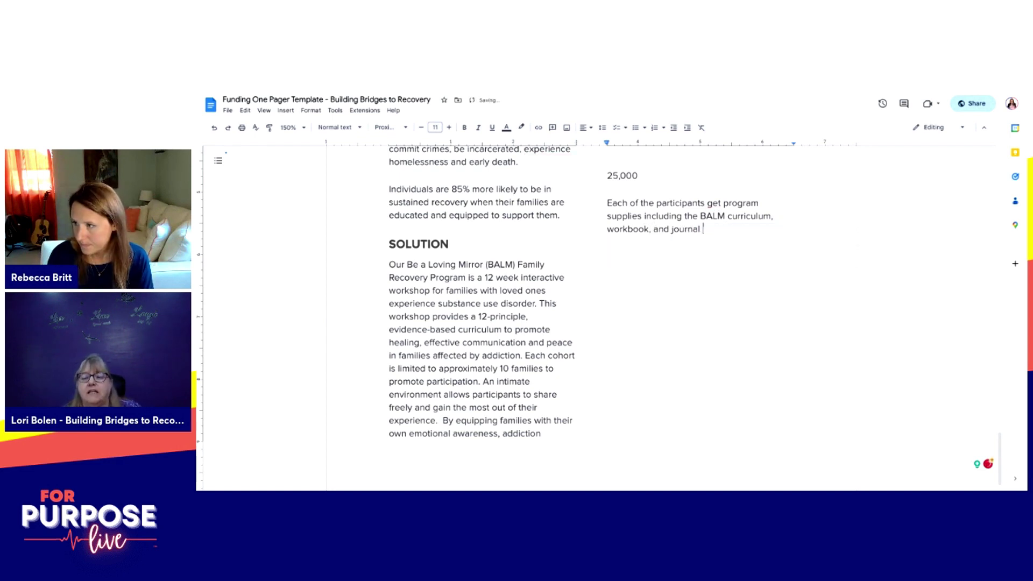
pyautogui.press('BackSpace')
pyautogui.press('BackSpace')
# Step: Add that each week participants get a dedicated, credentialed staff facilitator
pyautogui.write('.')
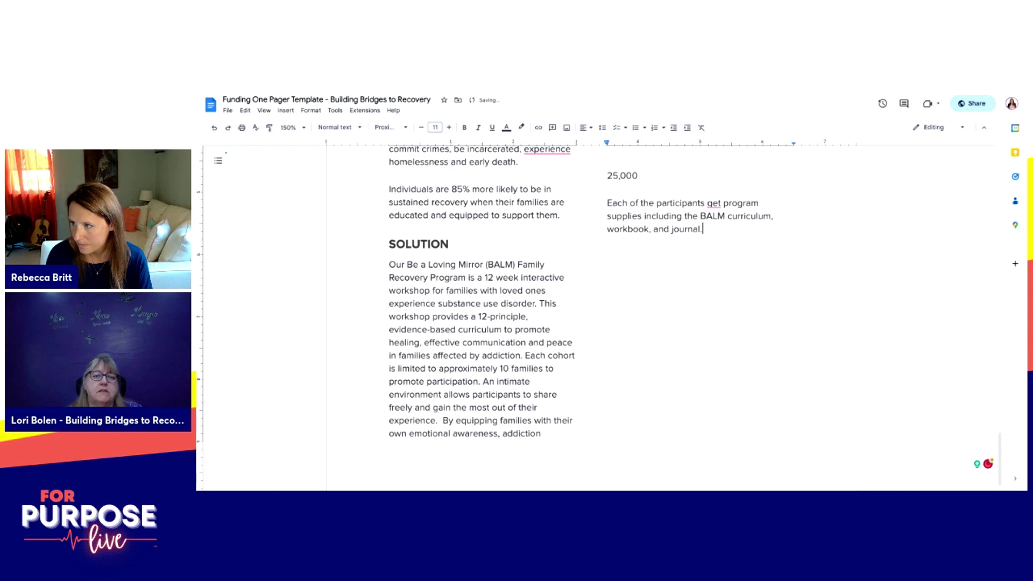
pyautogui.write(' Eah')
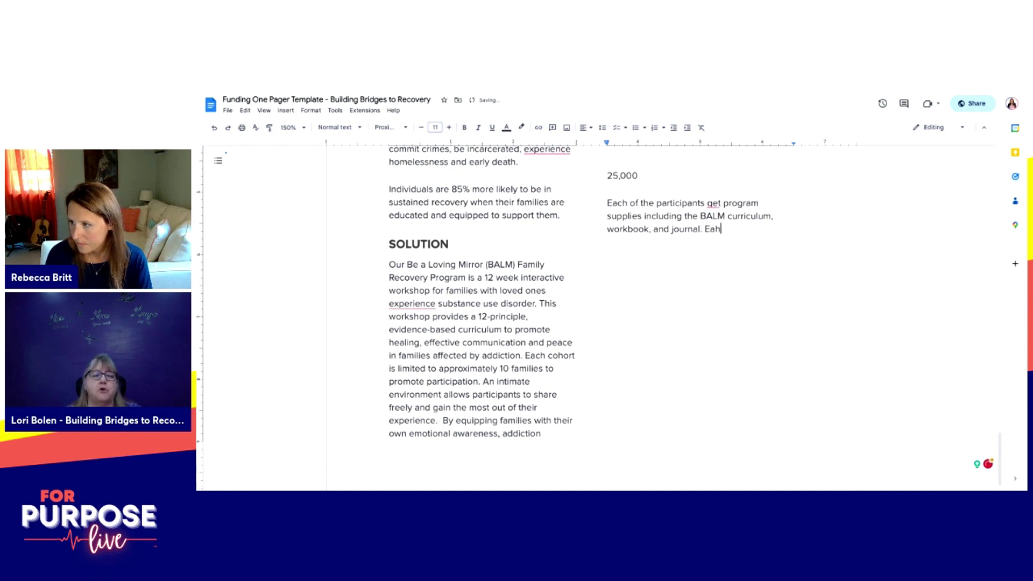
pyautogui.press('BackSpace')
pyautogui.write('ch week kp')
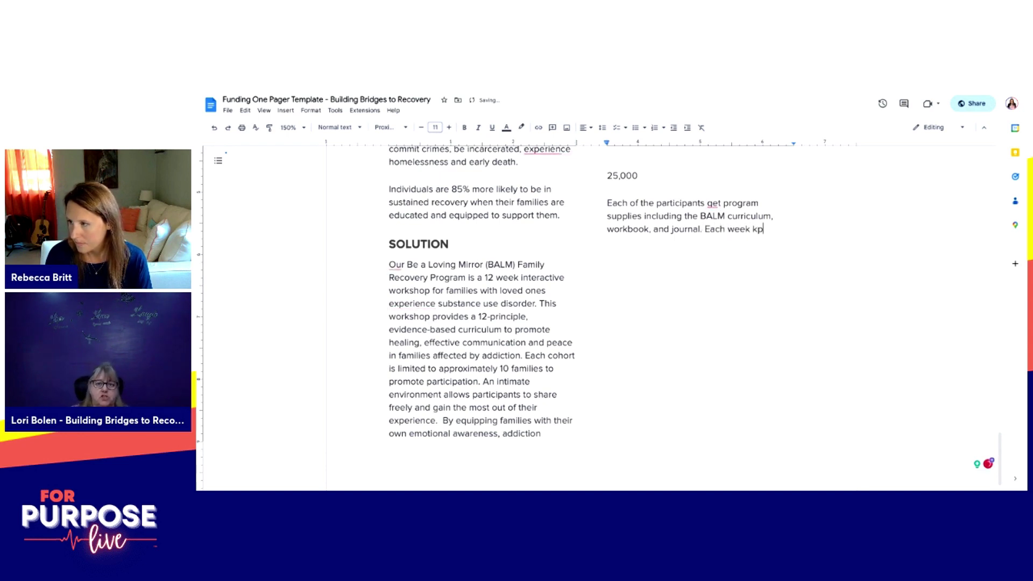
pyautogui.press('BackSpace')
pyautogui.press('BackSpace')
pyautogui.write('participants get a dedicated staff facilitator')
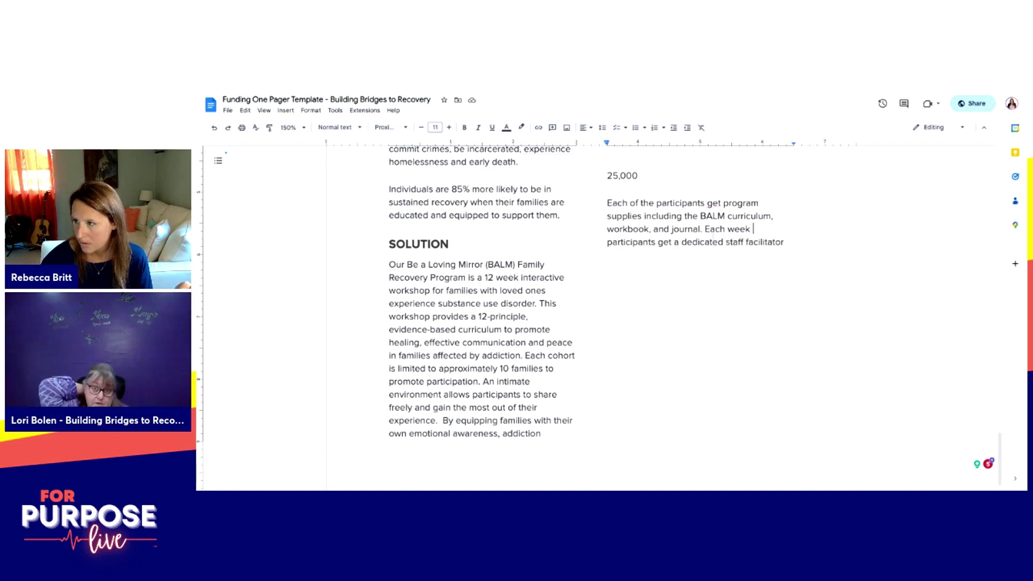
pyautogui.click(727, 242)
pyautogui.write(', credentialed')
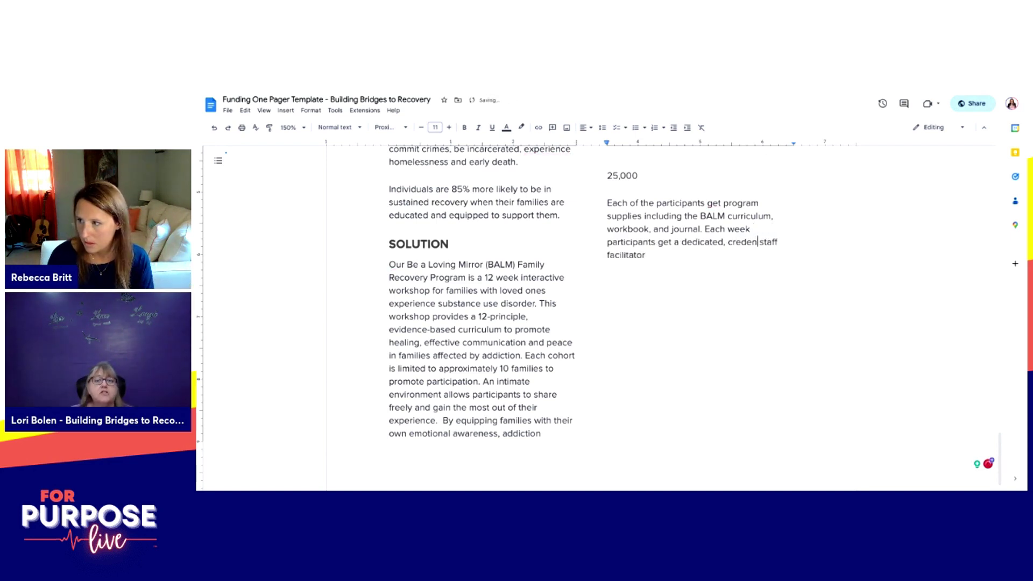
pyautogui.write(',')
# Step: Add program resources for practical application, then paste the $6,250 and $25,000-for-40-families cost sentence
pyautogui.click(665, 255)
pyautogui.write('and program resources for their practical ap')
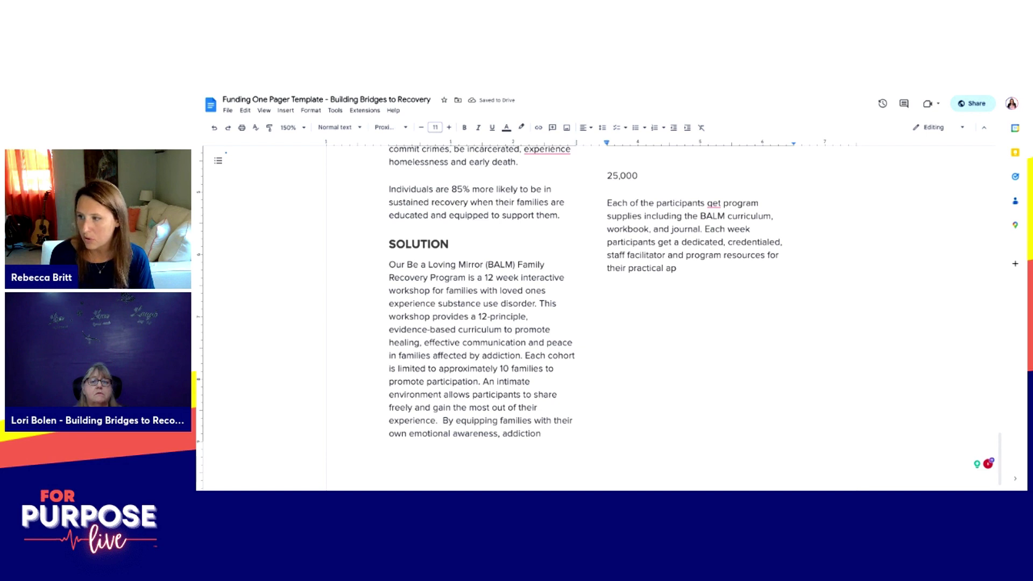
pyautogui.write('pl')
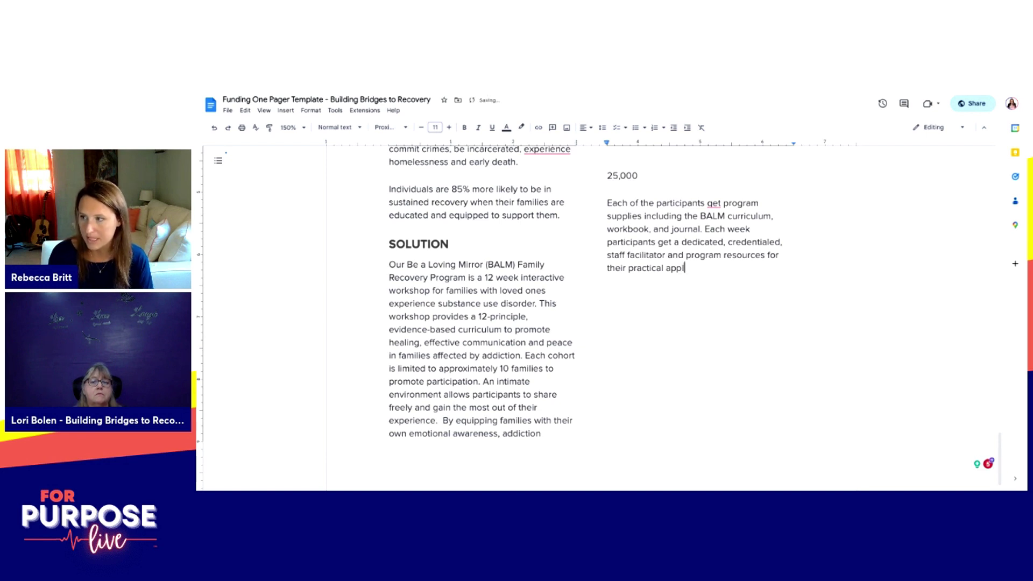
pyautogui.write('ication outside')
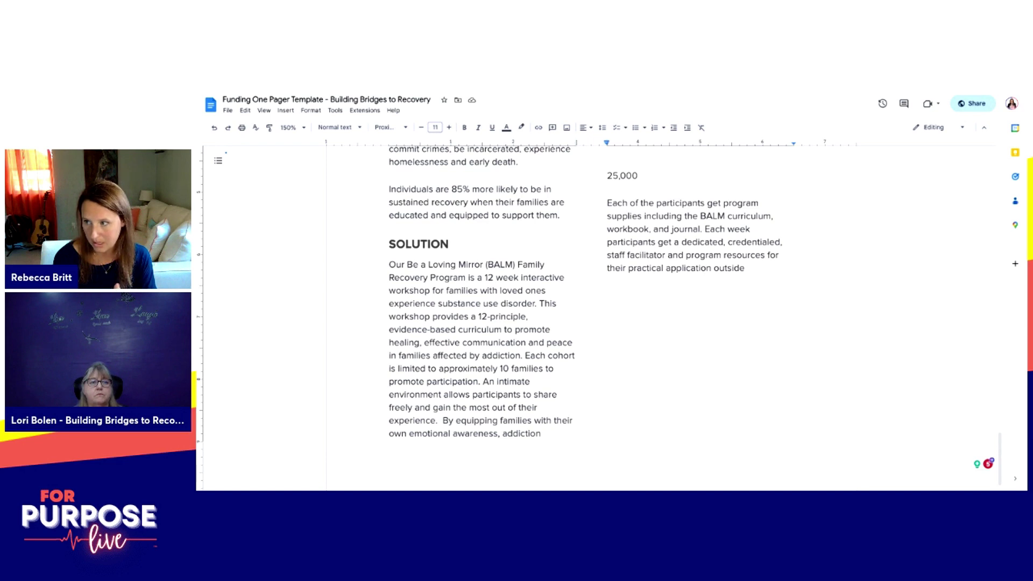
pyautogui.hotkey('ctrl', 'BackSpace')
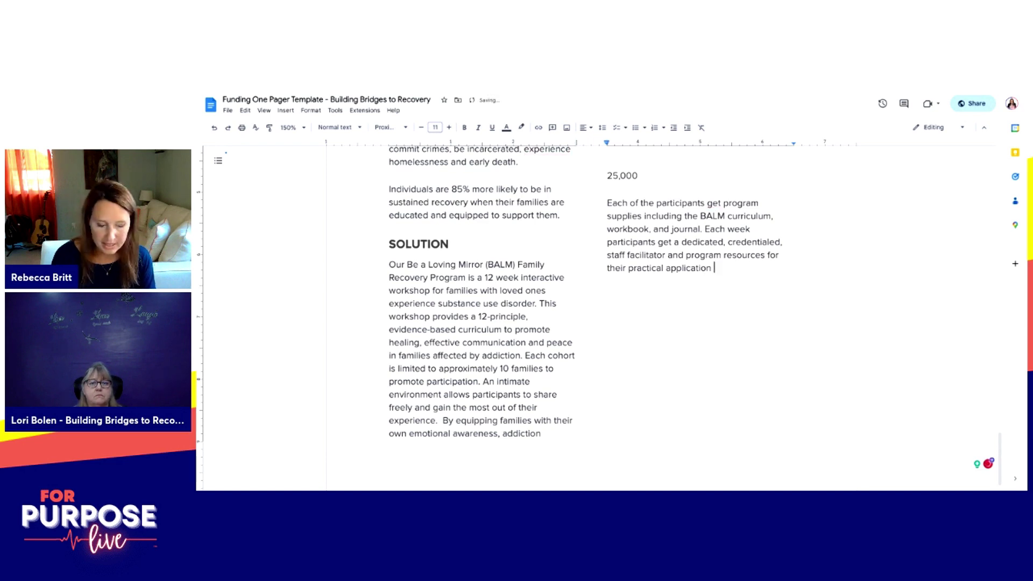
pyautogui.write('in')
pyautogui.write('everyday life. The 12 week program costs $6,250 and only $25,000 per year, for 40 families to support their loved ones.')
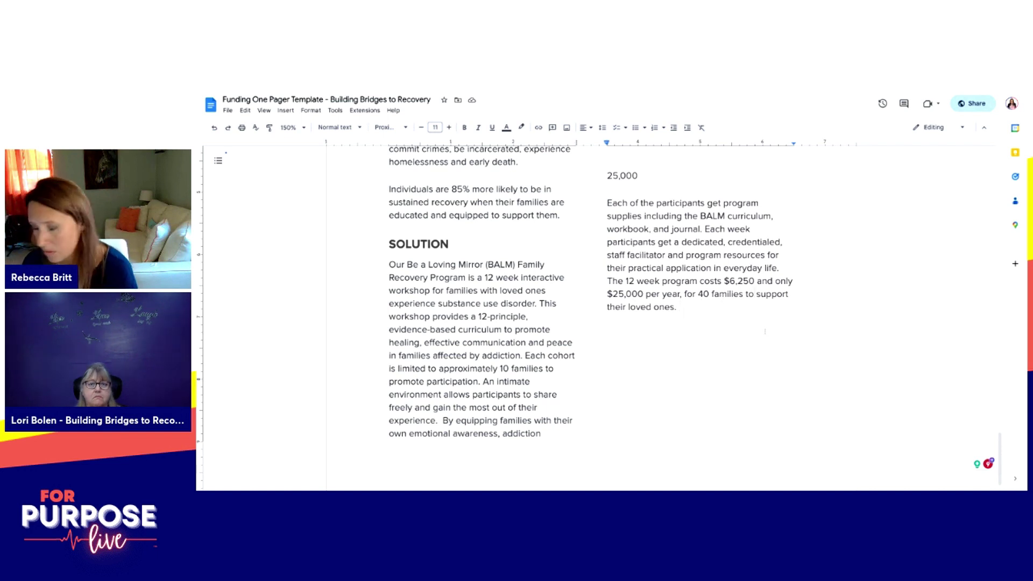
# Step: Replace 'realize normalcy' with 'regain their wellbeing' so the 40 families can support their loved ones
pyautogui.write('realize normalcy and')
pyautogui.moveTo(644, 307); pyautogui.dragTo(765, 294)
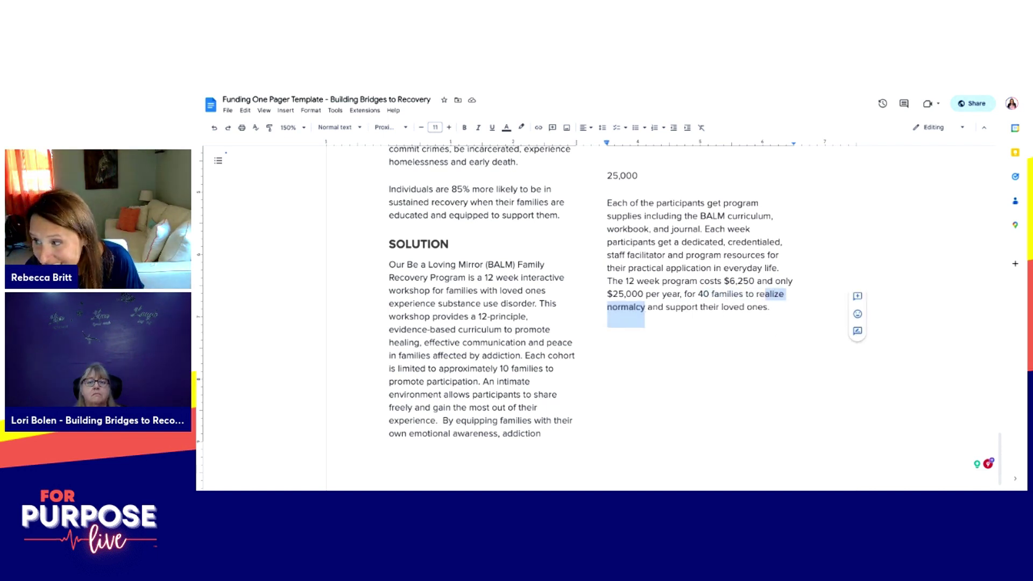
pyautogui.write('gain their wellbeing')
pyautogui.scroll(10, 791, 329)
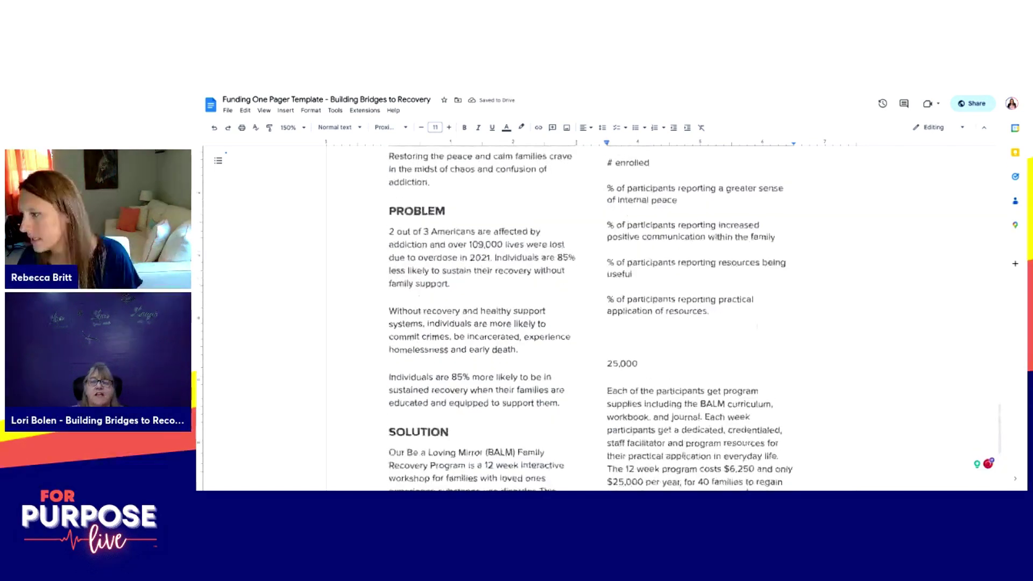
pyautogui.scroll(-6, 754, 339)
pyautogui.scroll(-4, 754, 339)
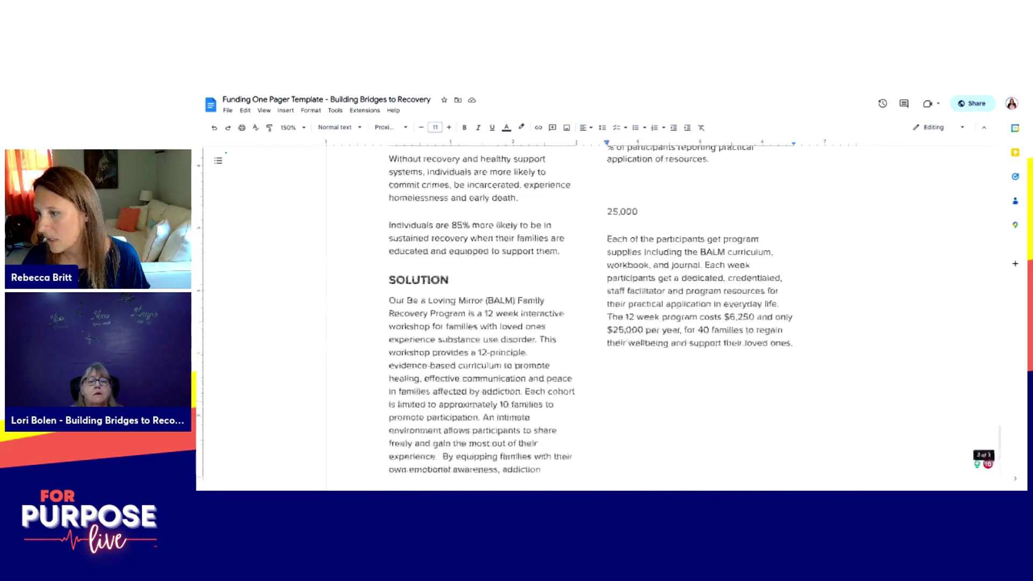
# Step: Add a WHY US Heading 1 line below the cost paragraph
pyautogui.press('Return')
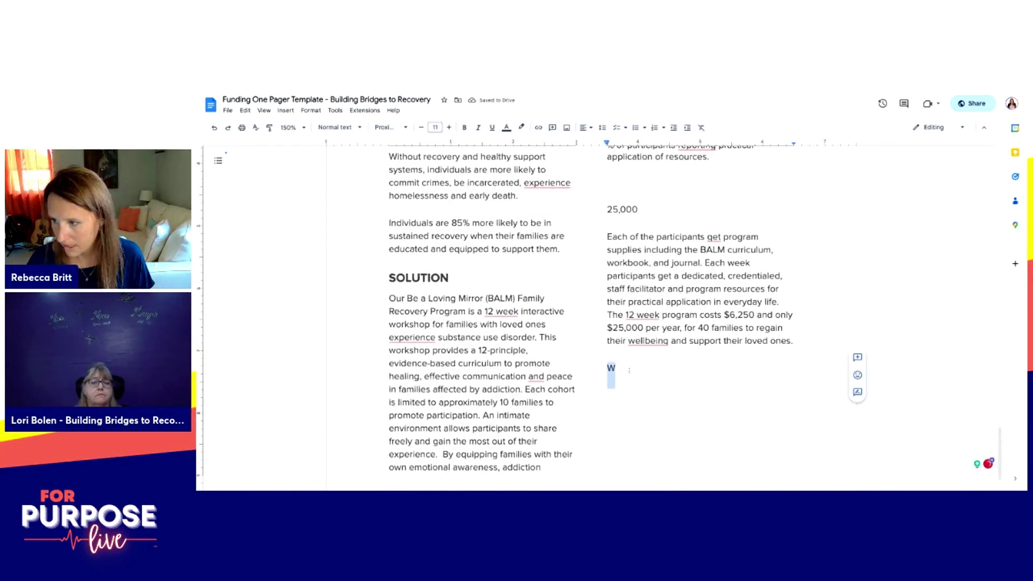
pyautogui.write('SOLUTION')
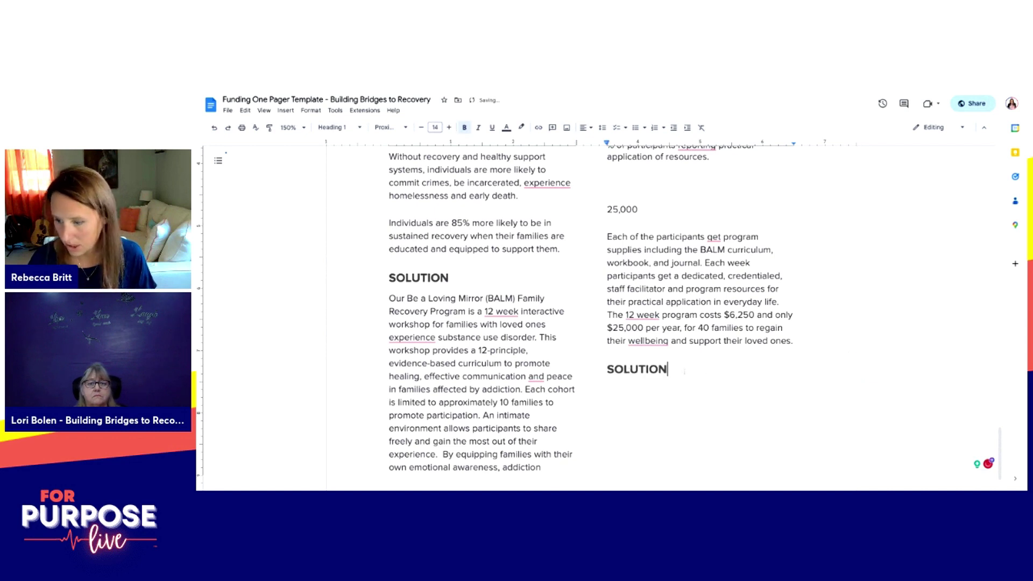
pyautogui.press('BackSpace')
pyautogui.press('BackSpace')
pyautogui.press('BackSpace')
pyautogui.press('BackSpace')
pyautogui.press('BackSpace')
pyautogui.press('BackSpace')
pyautogui.press('BackSpace')
pyautogui.press('BackSpace')
pyautogui.write('WHY')
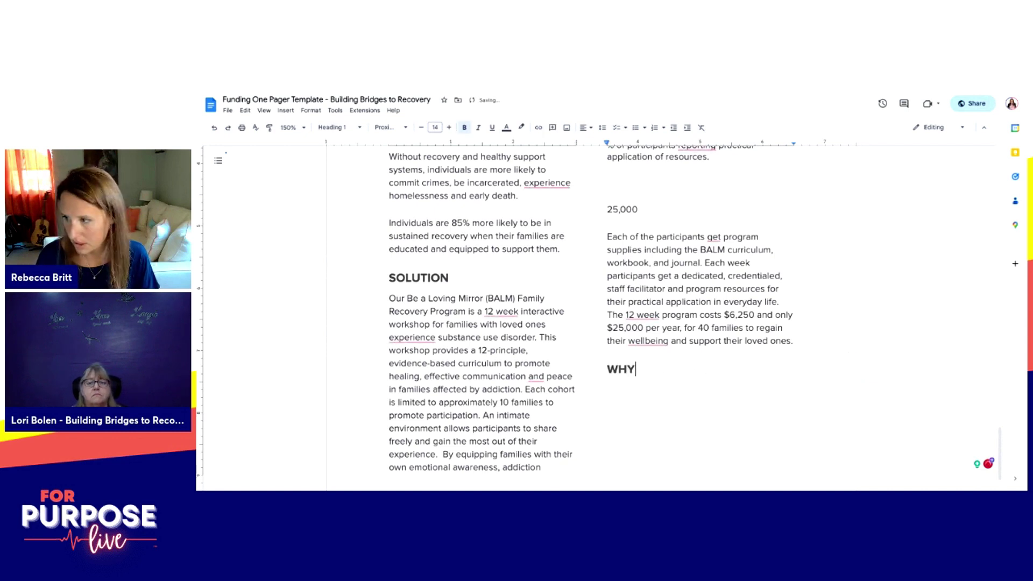
pyautogui.write(' US')
# Step: Start the WHY US text with 'Building Bridges to Recovery has'
pyautogui.press('Return')
pyautogui.write('Build')
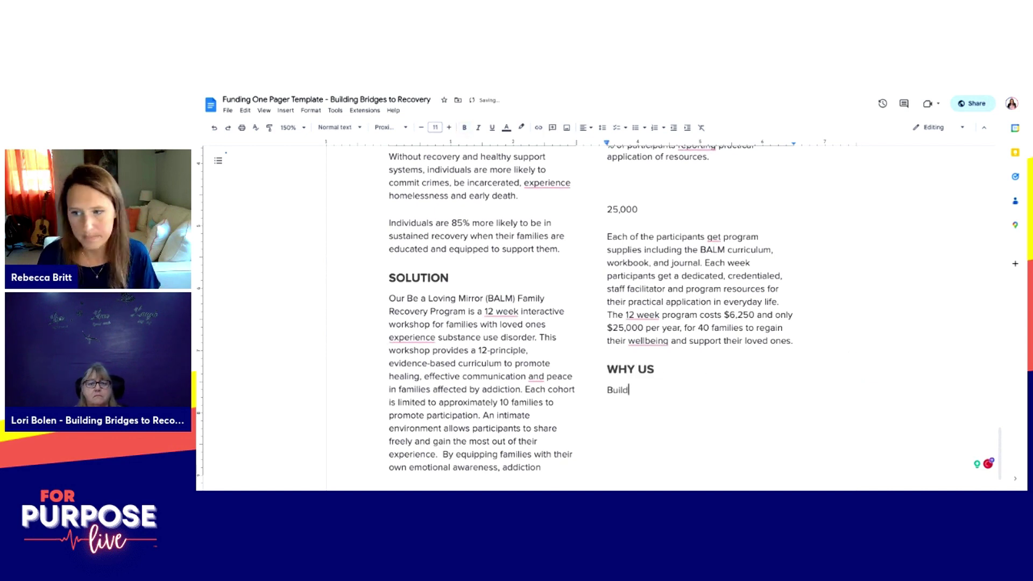
pyautogui.write('ing Bridges to Recovery has')
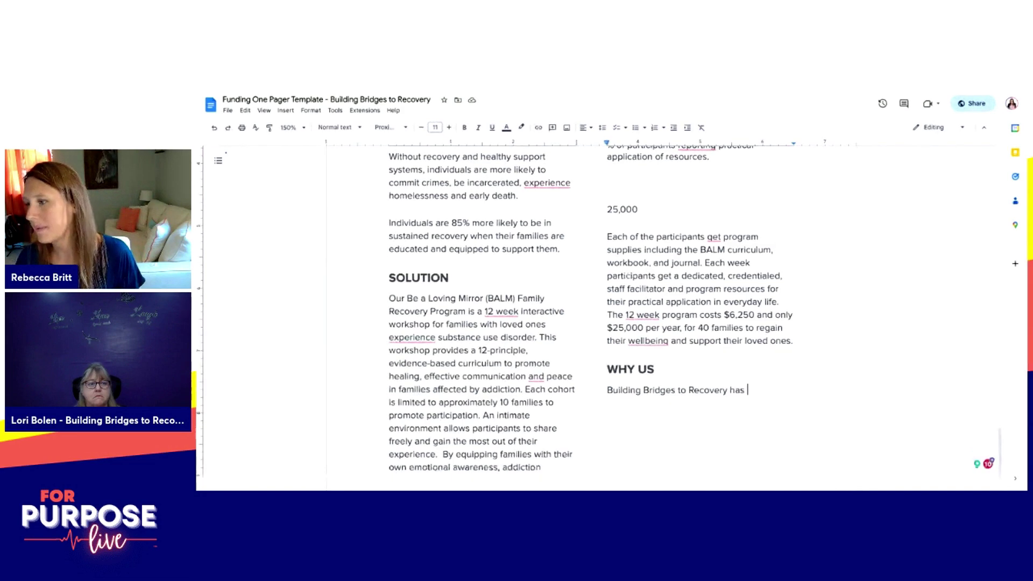
pyautogui.hotkey('alt', 'Tab')
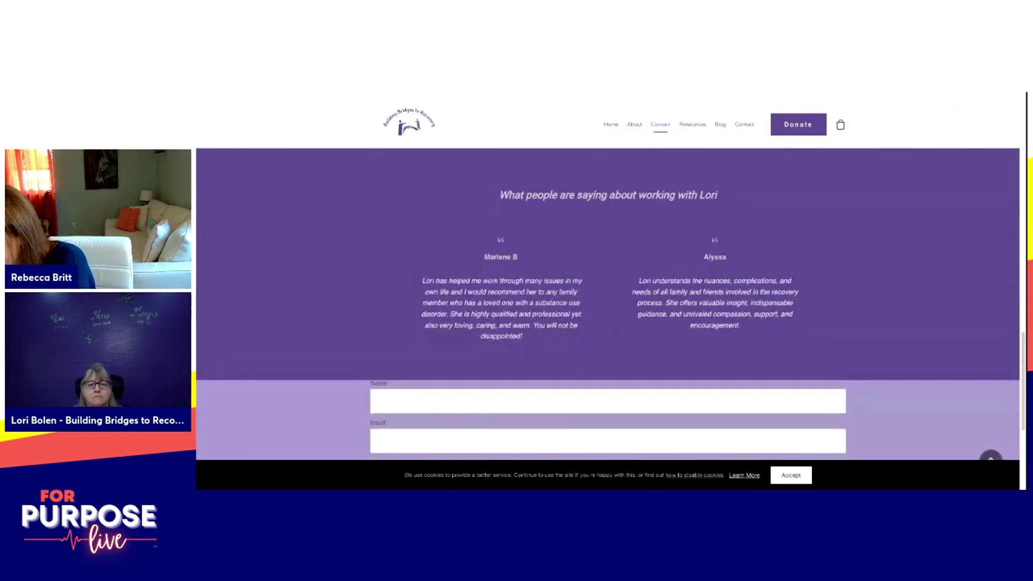
# Step: Browse the organization's website Home page and the founder's About page
pyautogui.scroll(1, 608, 301)
pyautogui.scroll(-5, 619, 190)
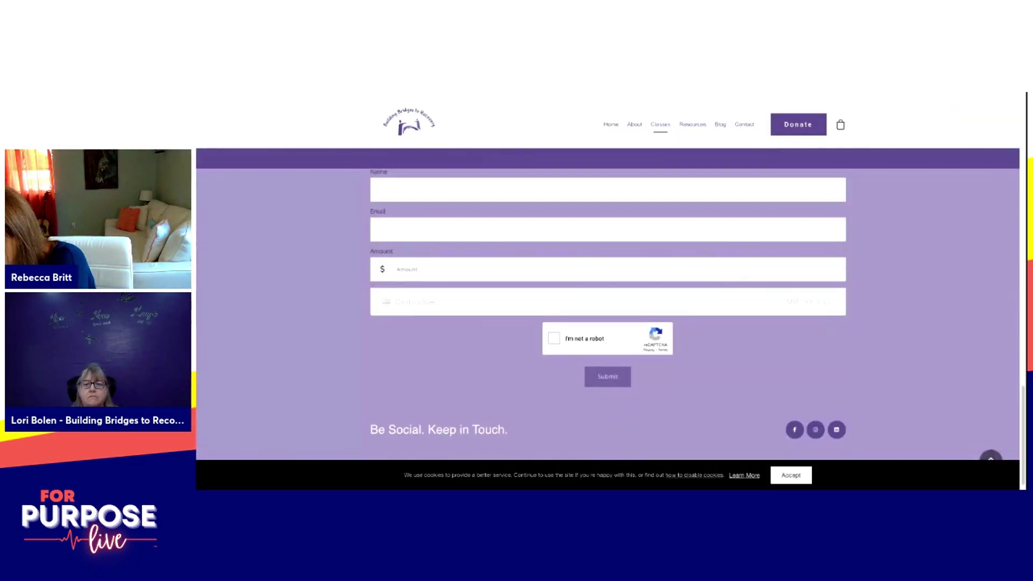
pyautogui.scroll(15, 619, 190)
pyautogui.scroll(3, 620, 190)
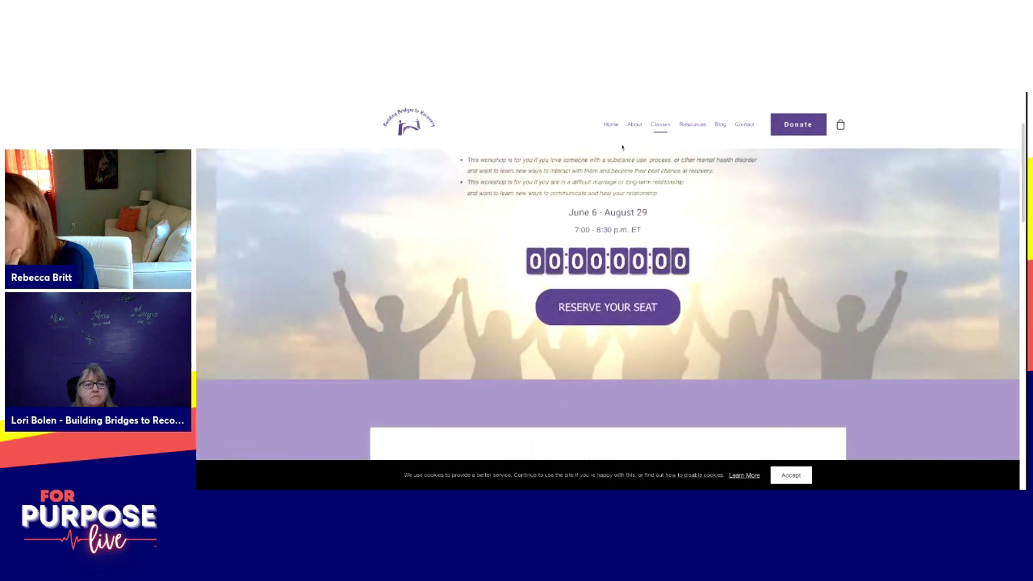
pyautogui.click(615, 128)
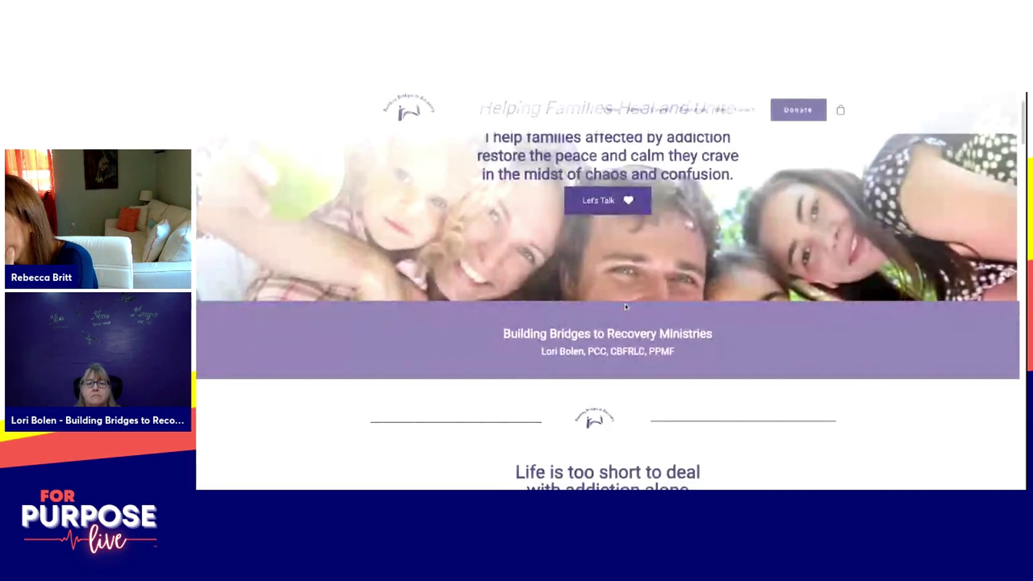
pyautogui.scroll(-6, 624, 306)
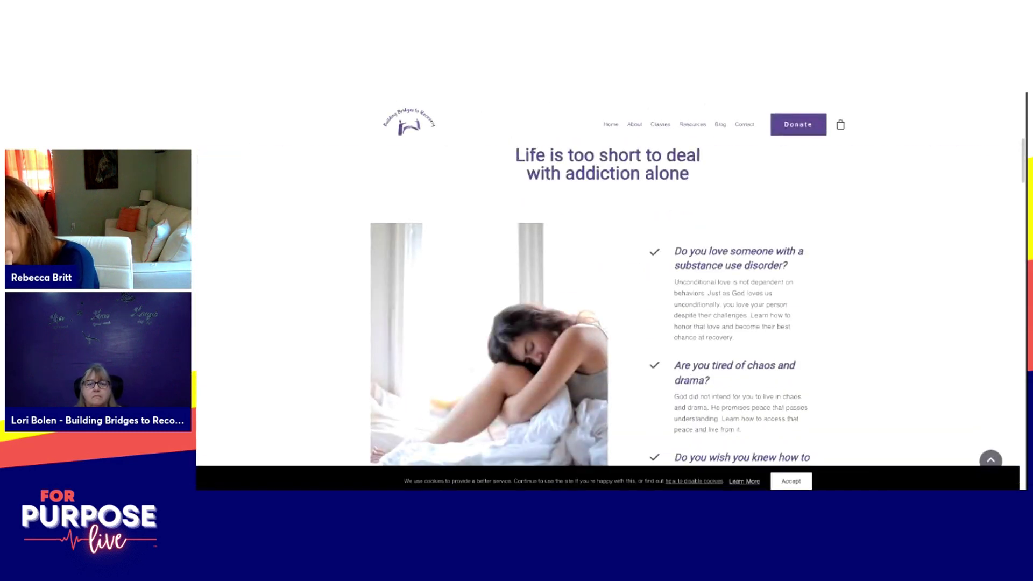
pyautogui.scroll(-3, 591, 301)
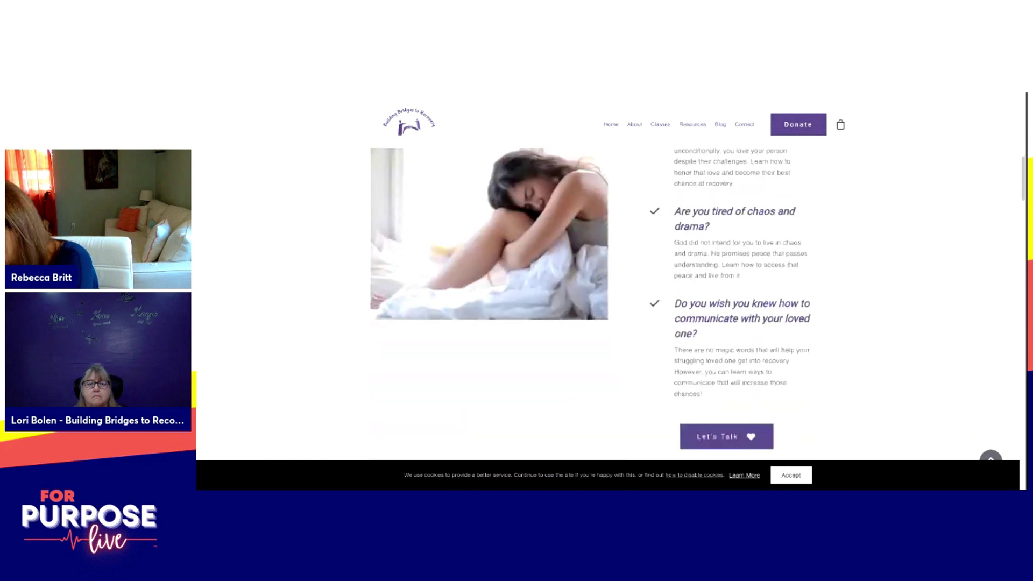
pyautogui.scroll(-5, 608, 304)
pyautogui.scroll(-6, 608, 304)
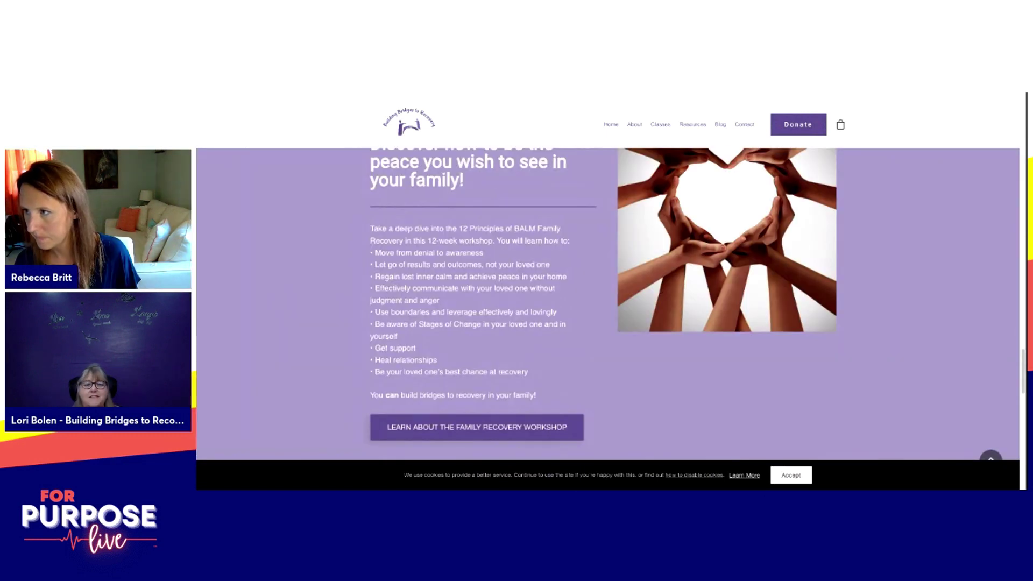
pyautogui.click(748, 127)
pyautogui.click(572, 122)
pyautogui.scroll(-1, 566, 329)
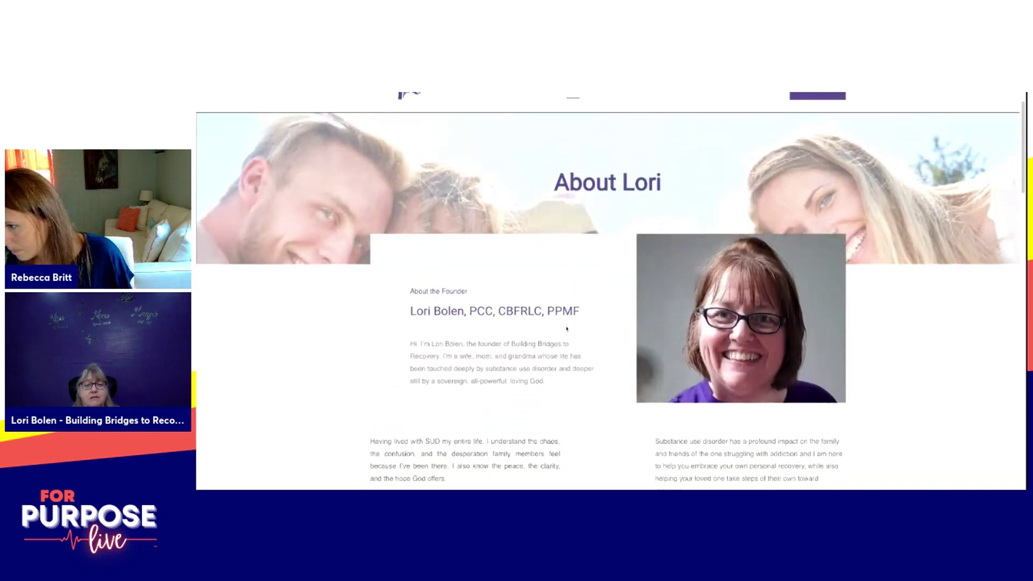
pyautogui.scroll(-2, 566, 328)
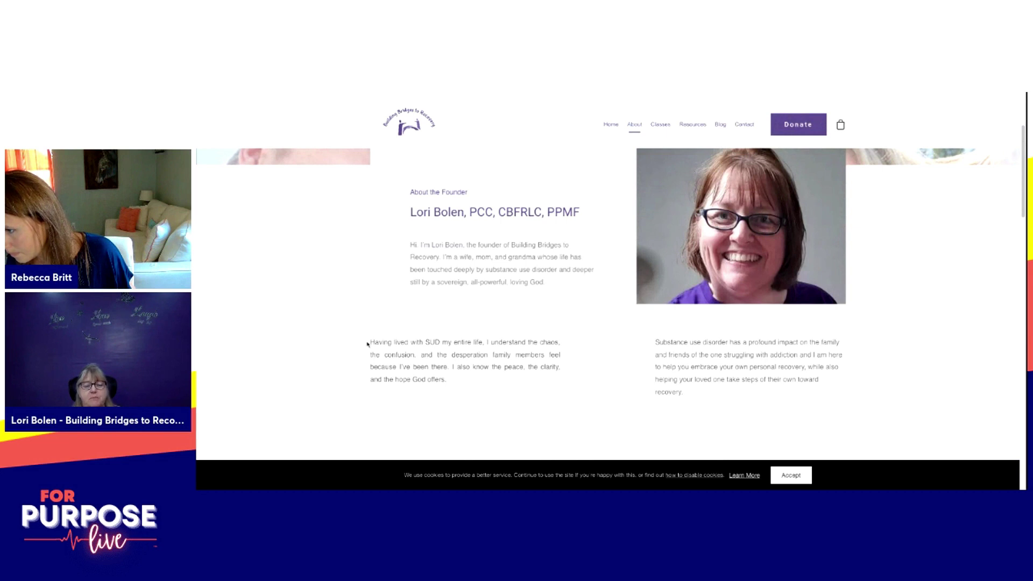
# Step: Review the founder's background, then finish WHY US with 'successfully served familes with their BALM Recovery Program for 3 Years.'
pyautogui.moveTo(369, 343); pyautogui.dragTo(466, 393)
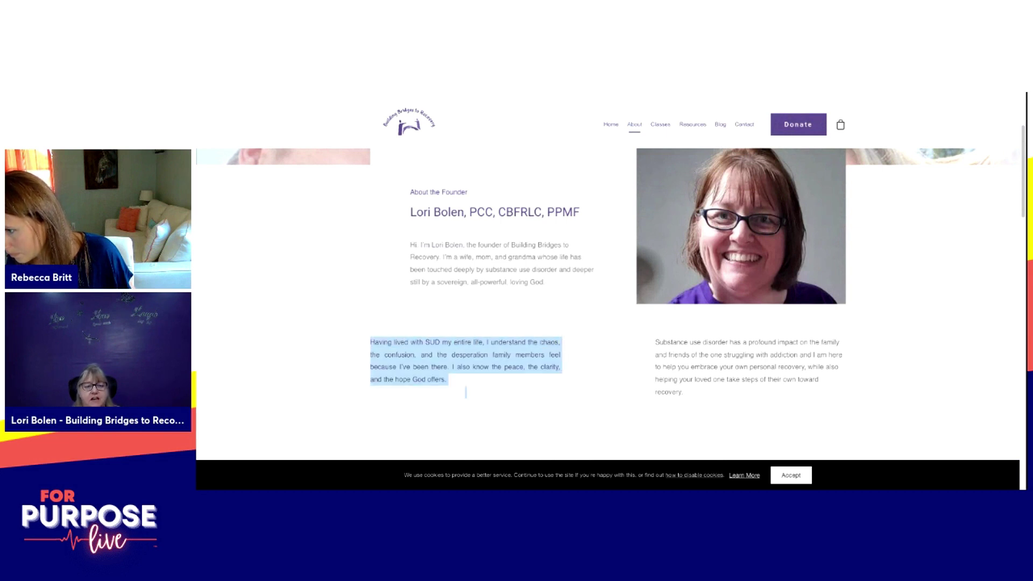
pyautogui.moveTo(655, 342); pyautogui.dragTo(682, 395)
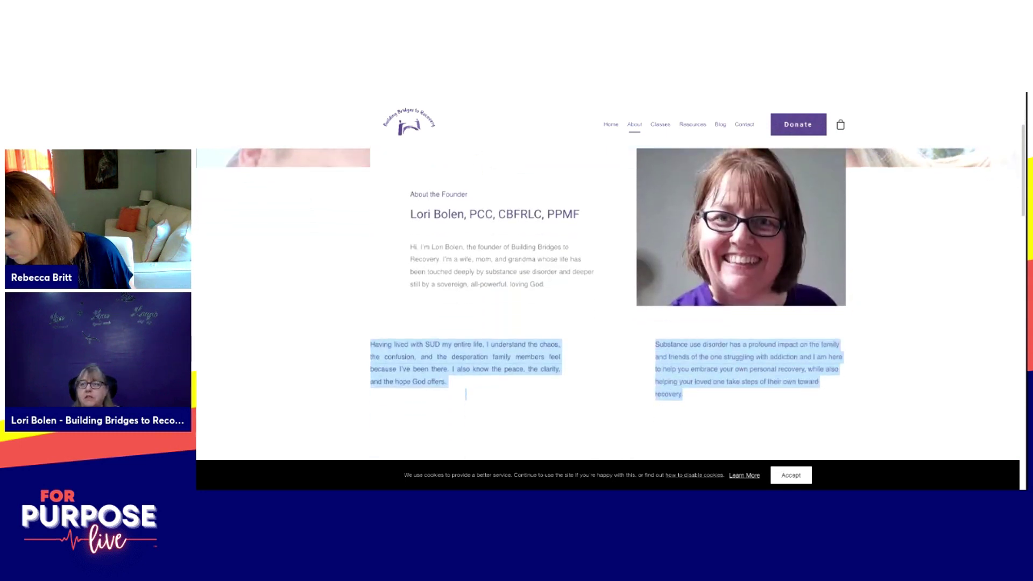
pyautogui.scroll(-6, 724, 400)
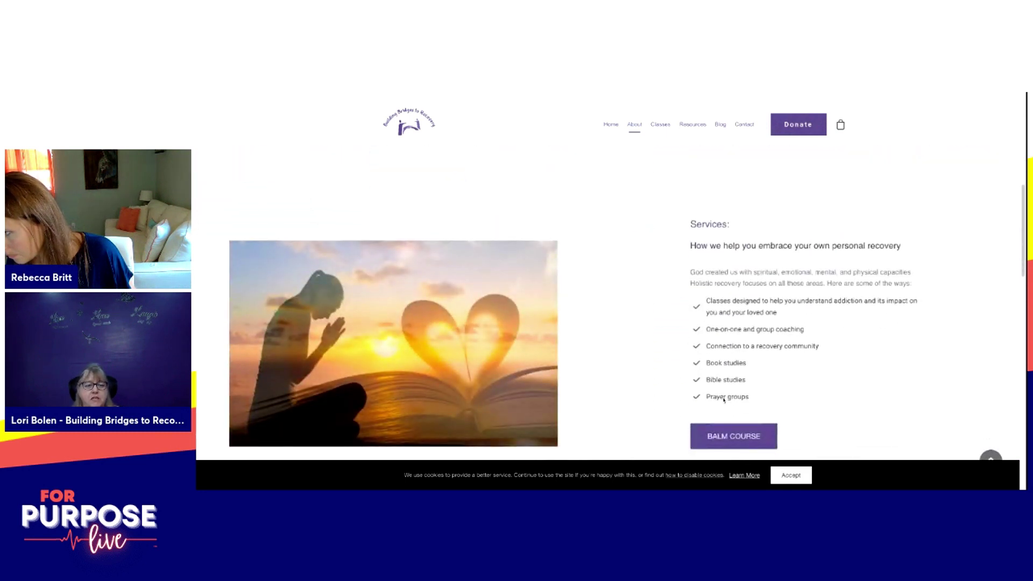
pyautogui.scroll(2, 465, 225)
pyautogui.scroll(-3, 465, 224)
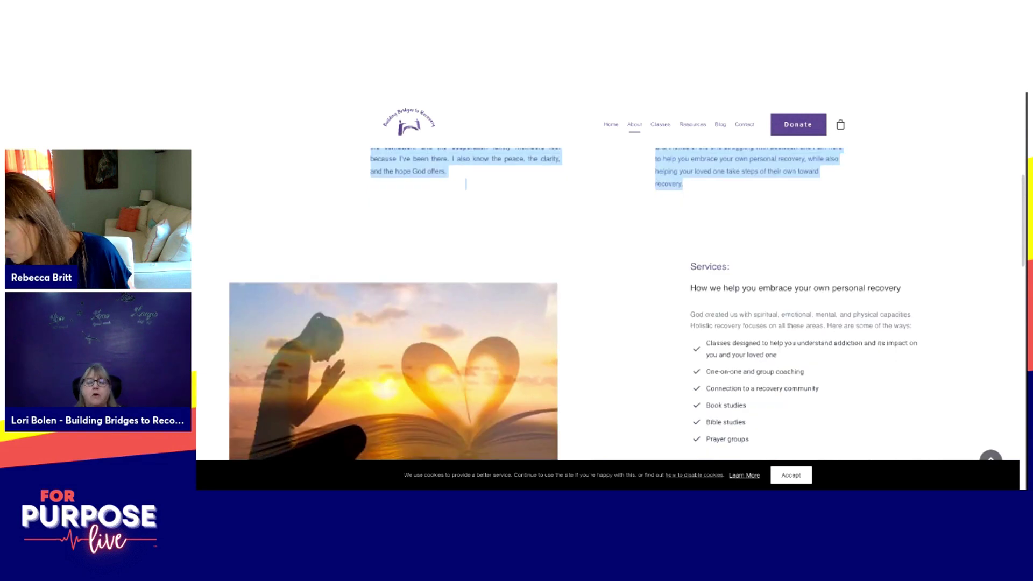
pyautogui.scroll(3, 466, 254)
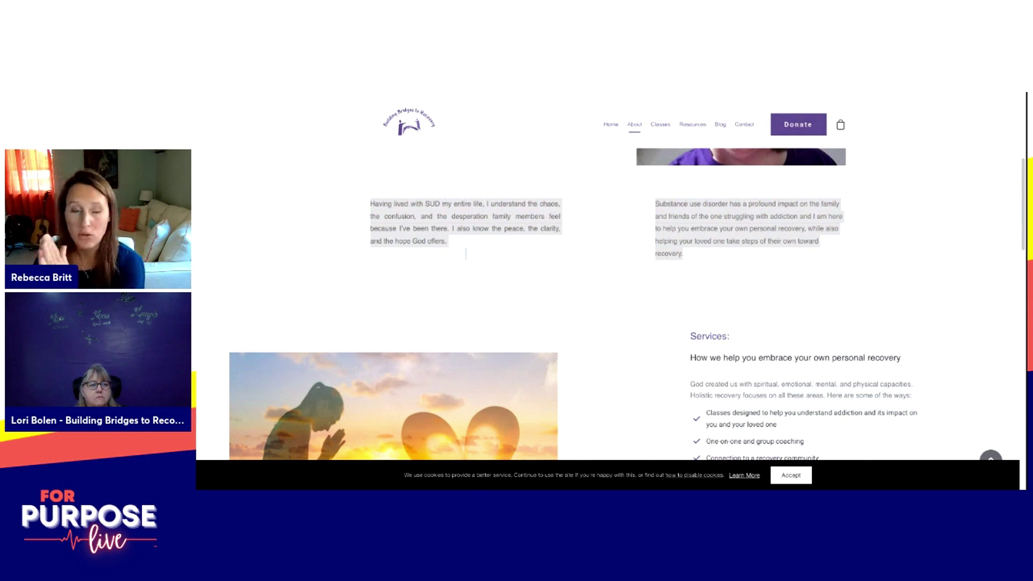
pyautogui.hotkey('alt', 'Tab')
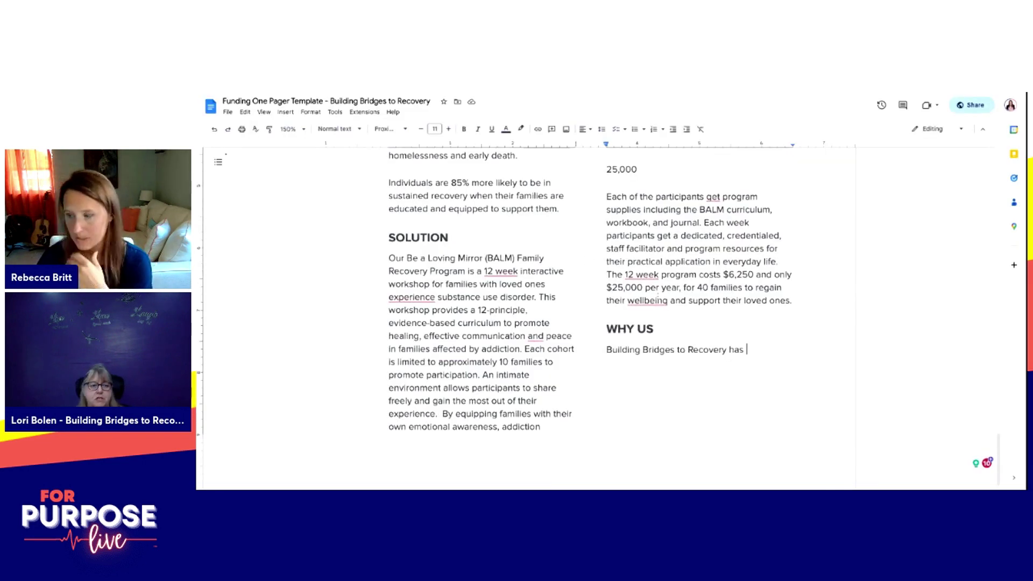
pyautogui.write('successfully served familes with their BALM Recovery Program for 3 Years.')
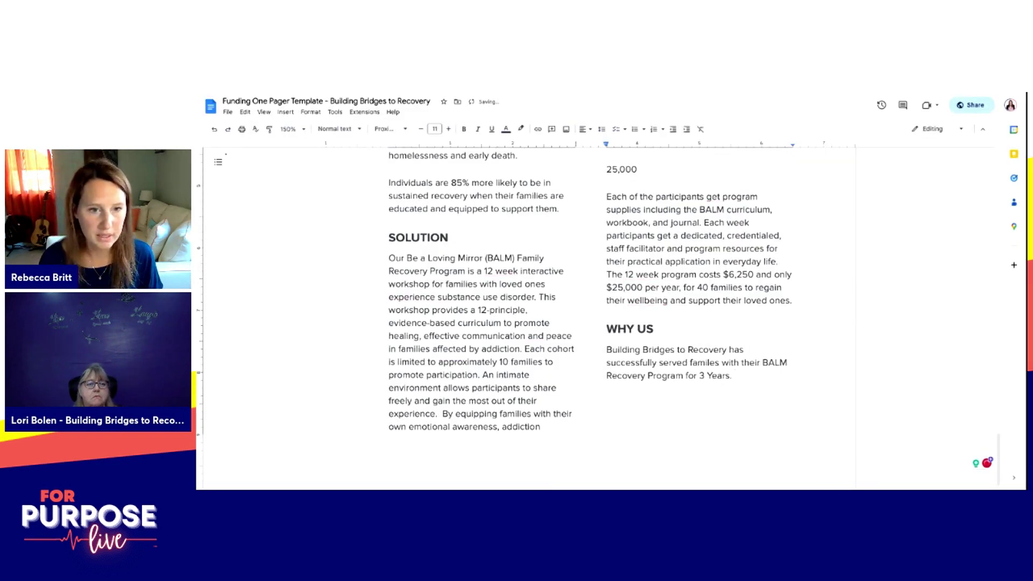
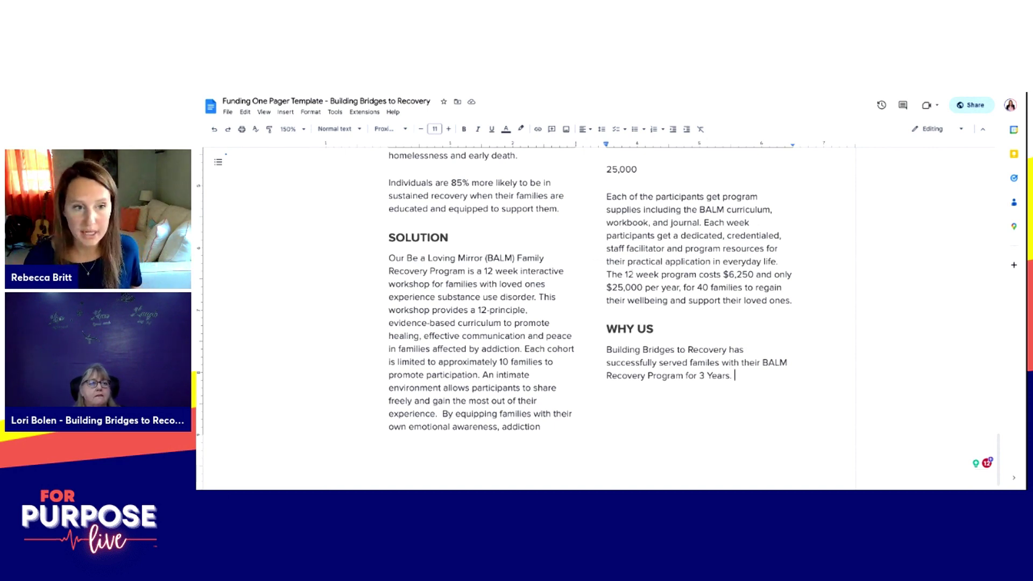
# Step: Add to WHY US that BALM is evidence based and the Executive Director is certified, then undo the unwanted ending
pyautogui.click(698, 375)
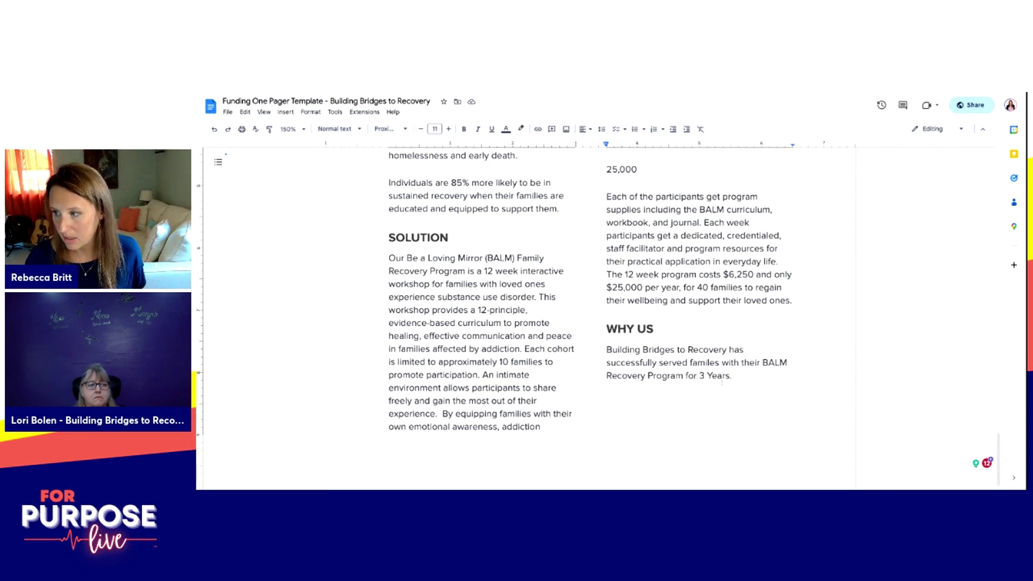
pyautogui.click(752, 380)
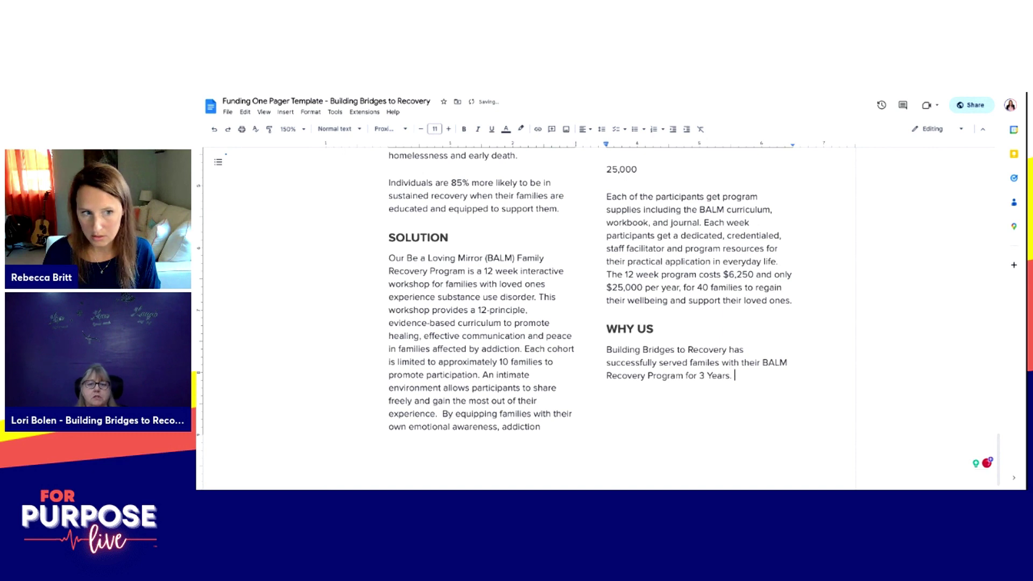
pyautogui.write('BALM is an evidence based family support moda')
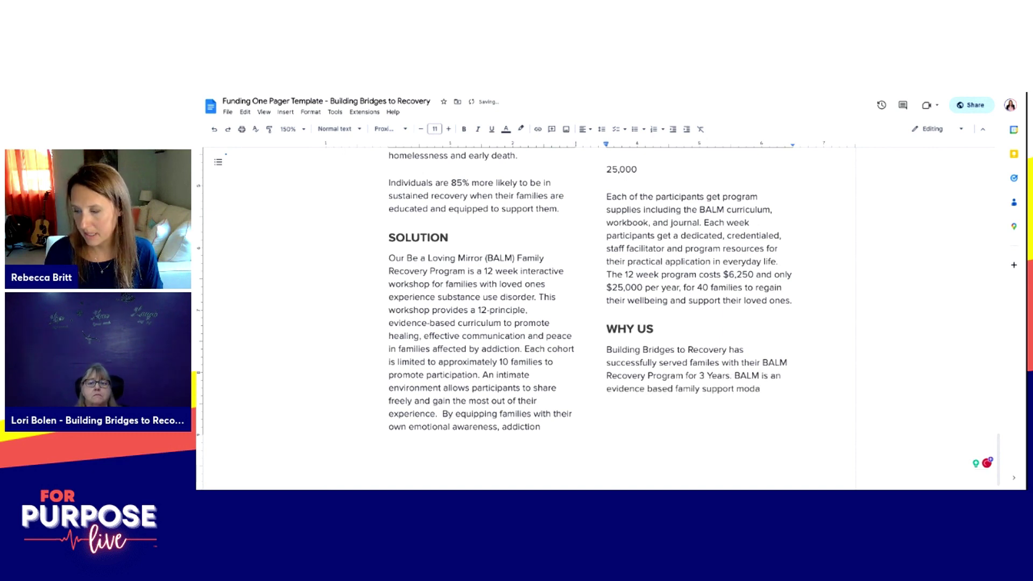
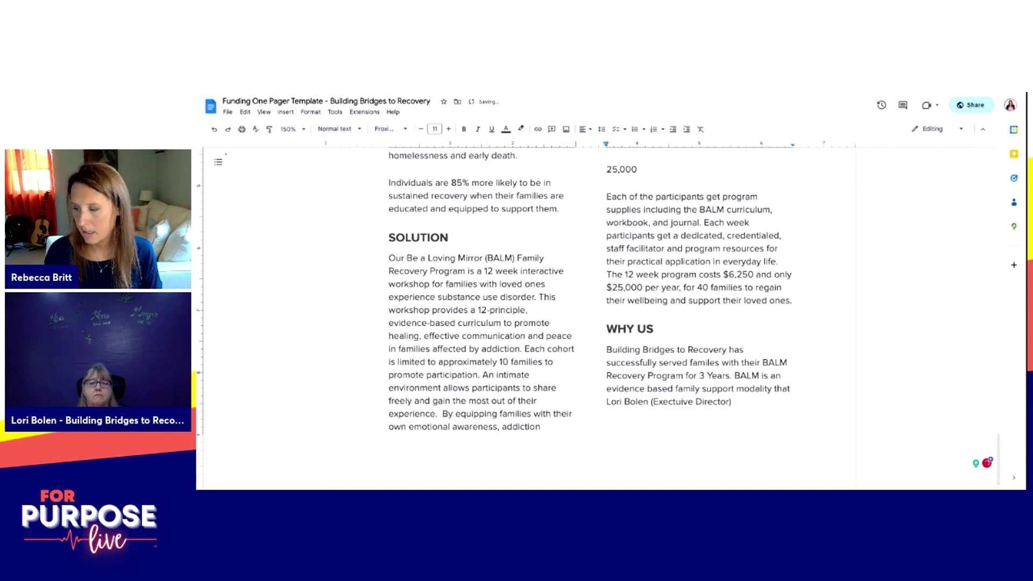
pyautogui.write(' is ')
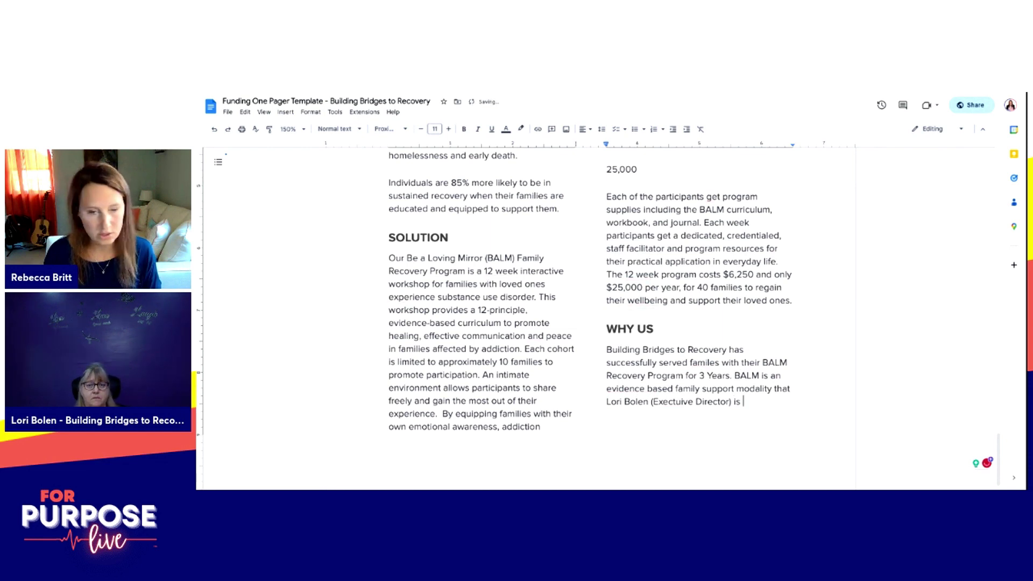
pyautogui.write("certified in. Lori's person")
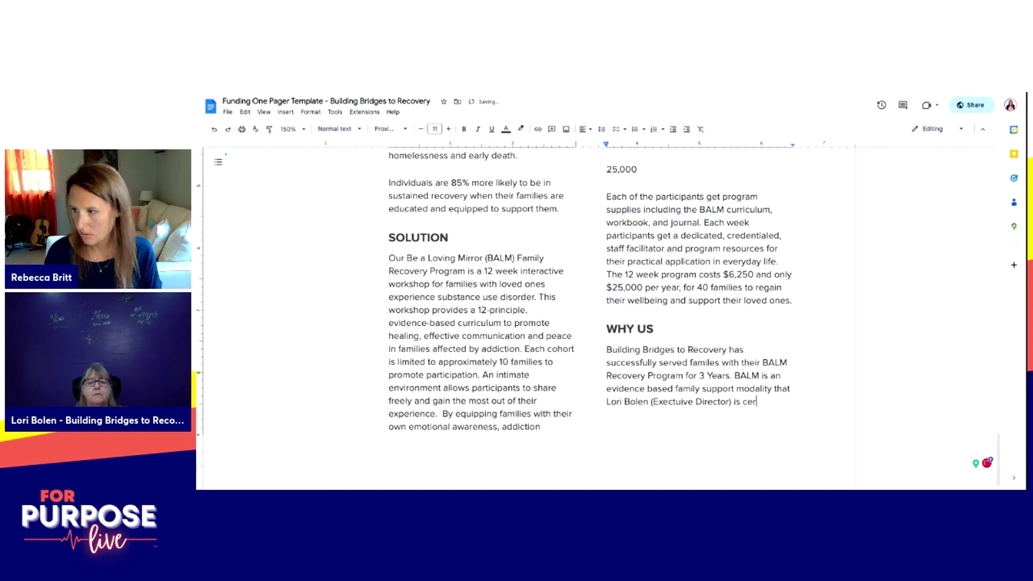
pyautogui.press('BackSpace')
pyautogui.write('nal ')
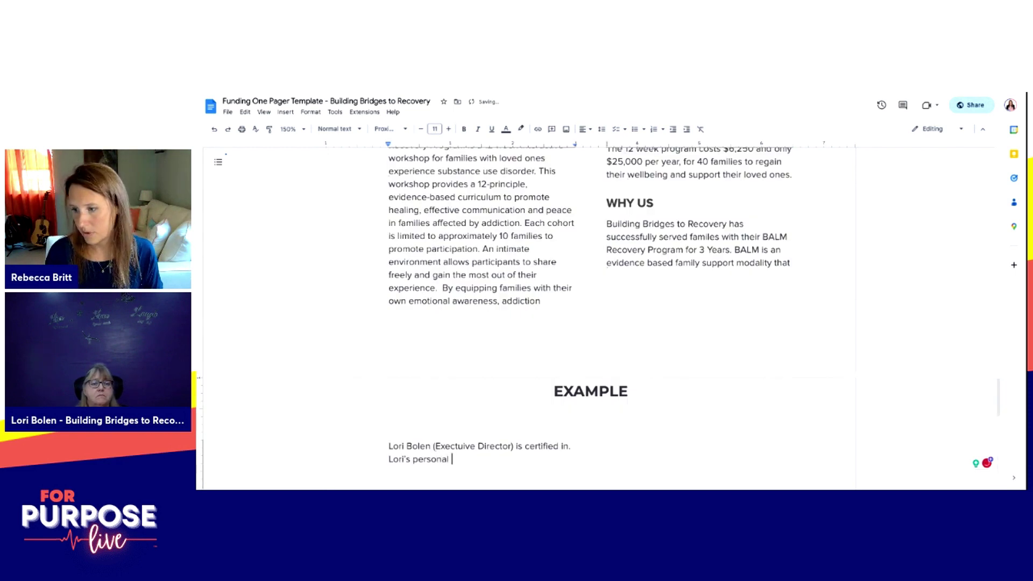
pyautogui.write('experience with ')
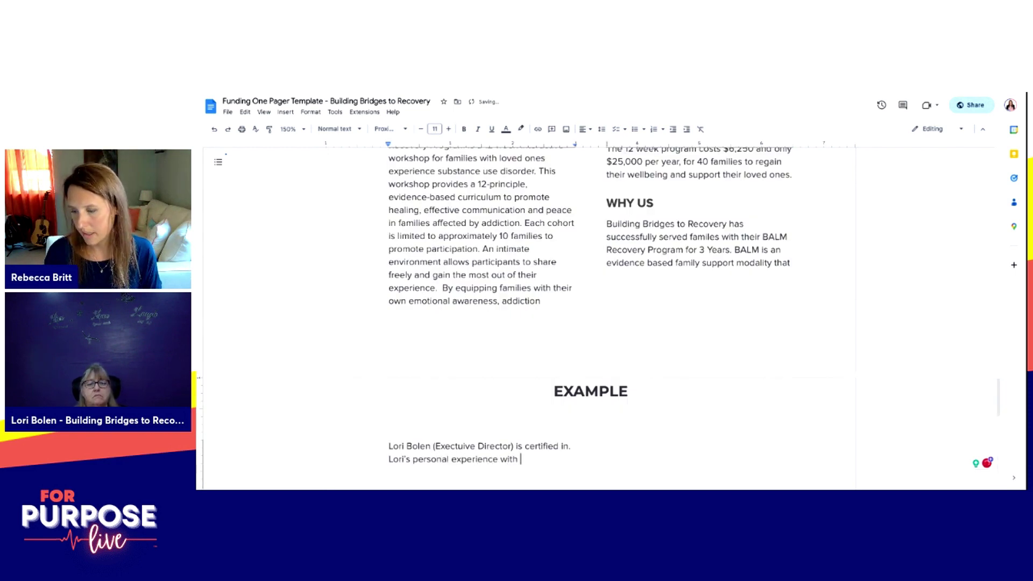
pyautogui.write('SUD led her ')
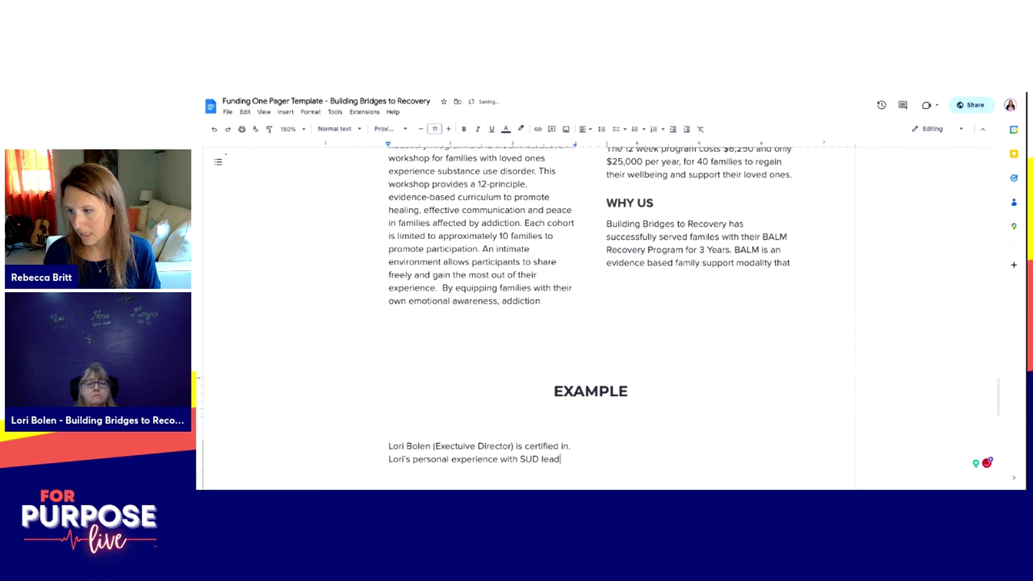
pyautogui.write('to a')
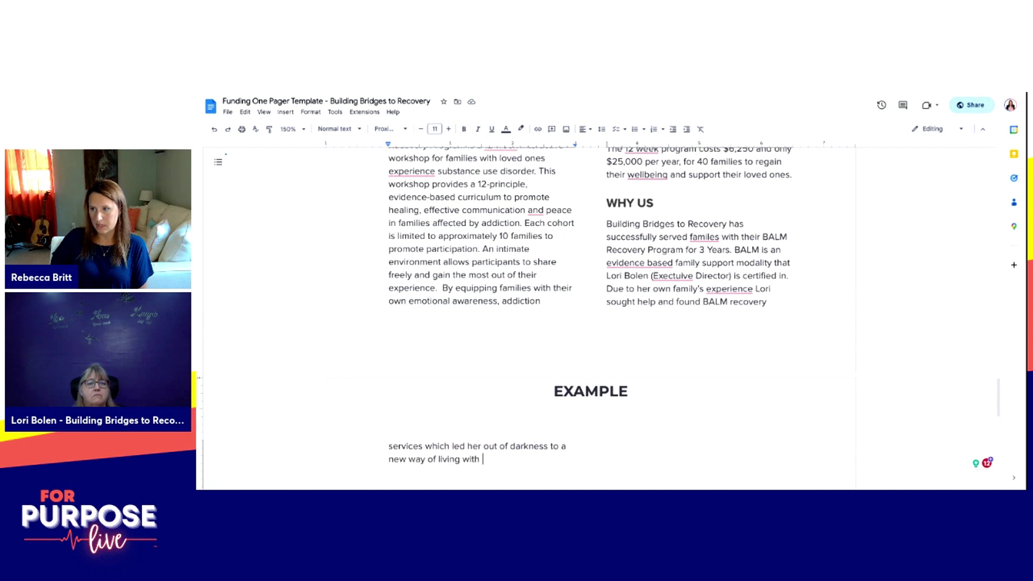
pyautogui.hotkey('ctrl', 'z')
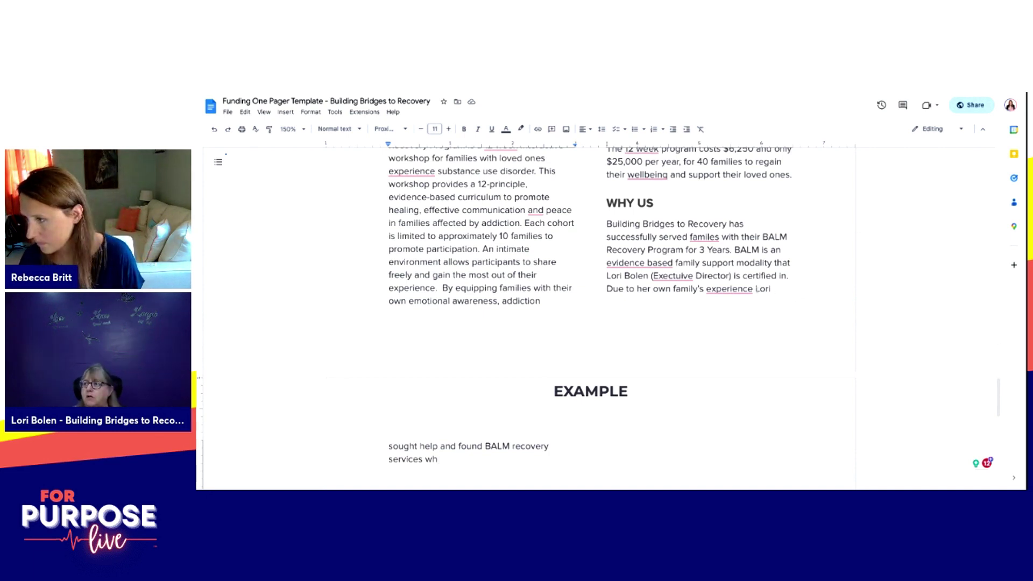
# Step: Rewrite the family story sentence to end 'share this resource with others.'
pyautogui.click(763, 290)
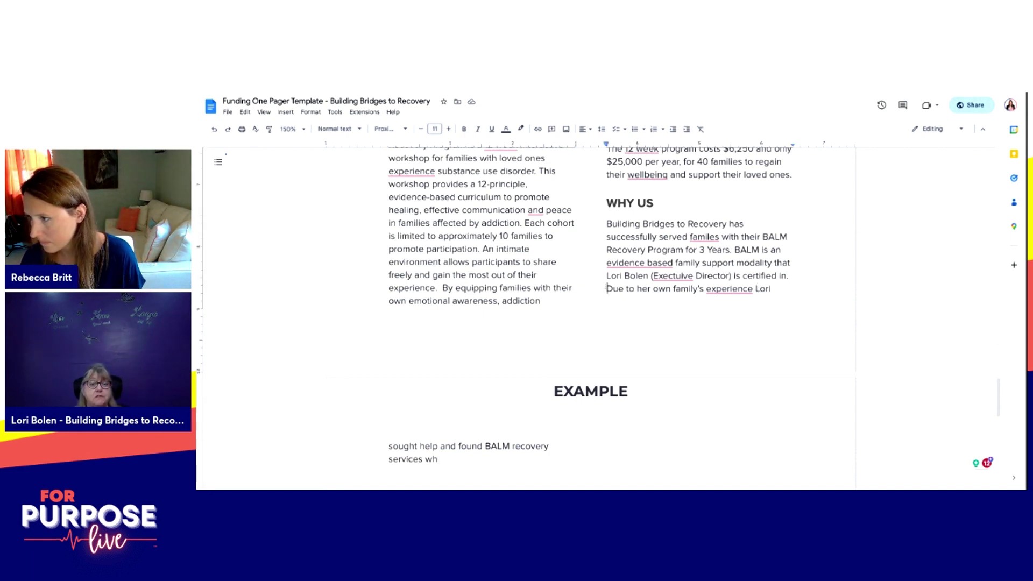
pyautogui.write("Lori's attributes B")
pyautogui.write('ALM to giving ')
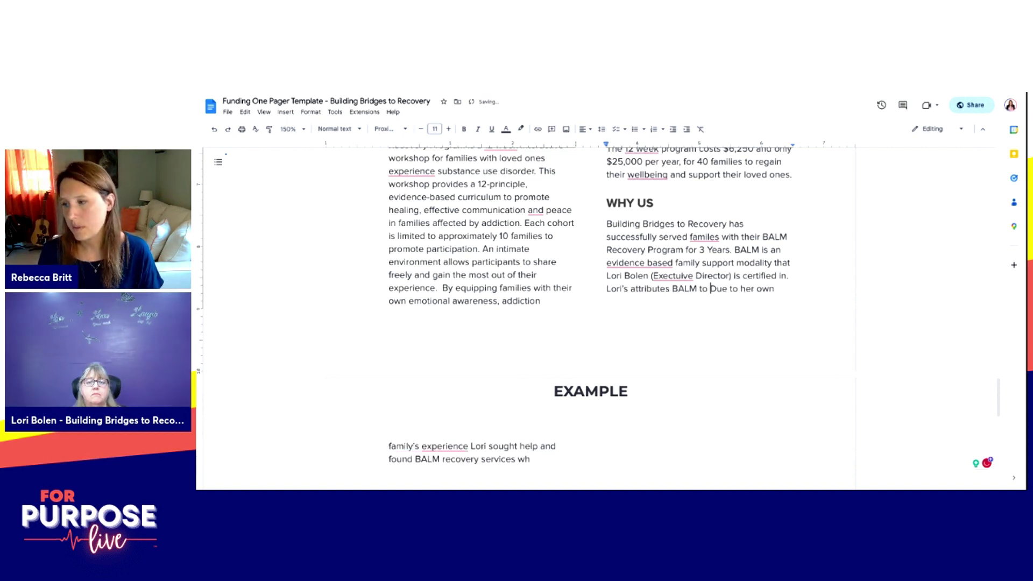
pyautogui.write('her, her ')
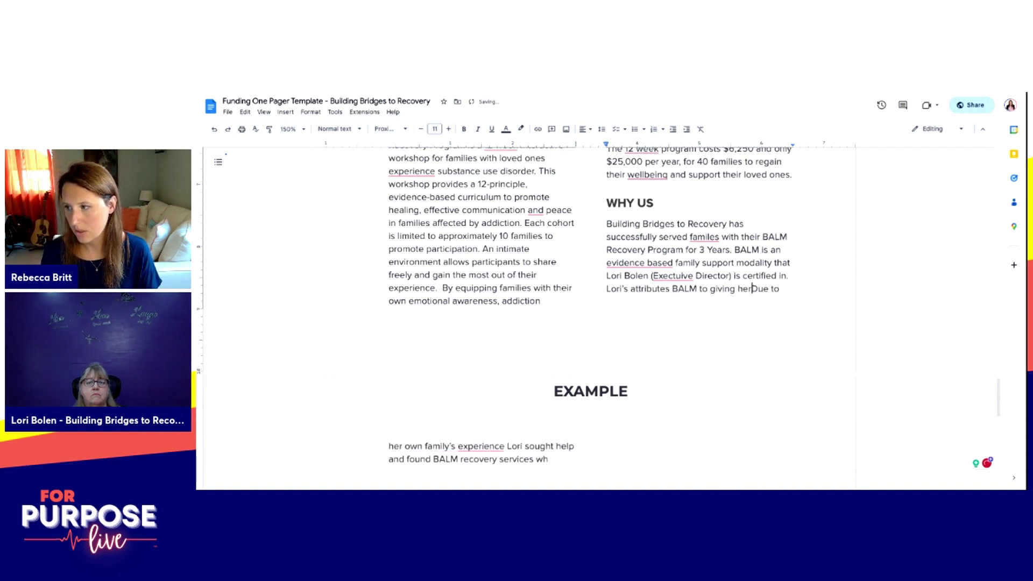
pyautogui.write('family back in their')
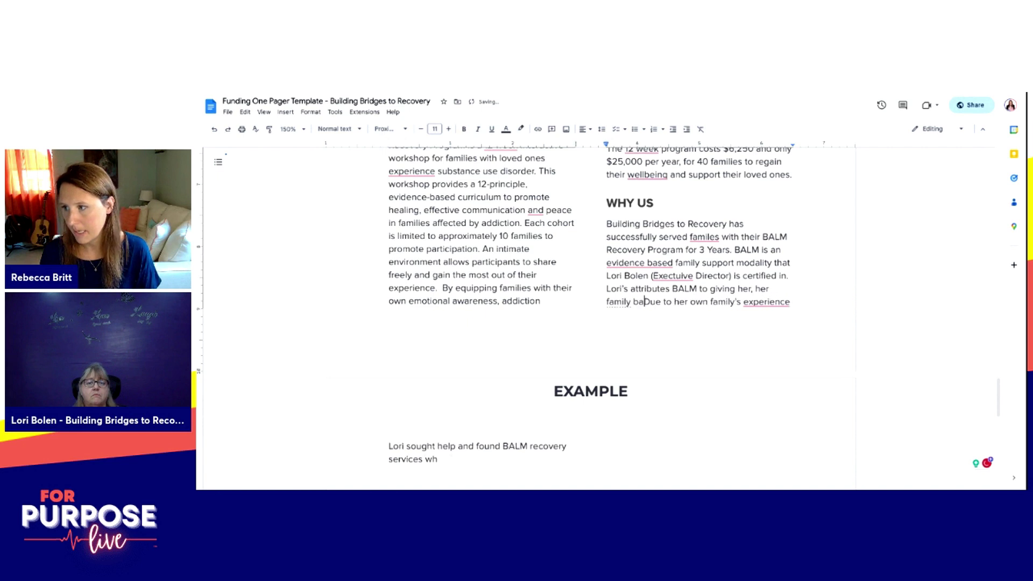
pyautogui.write(' own')
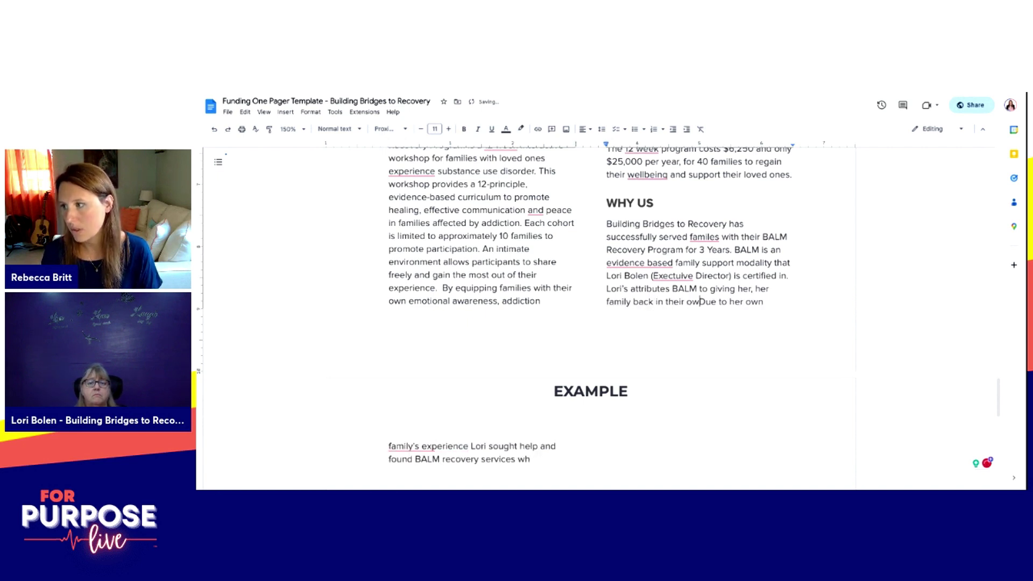
pyautogui.write(' struggles with SU')
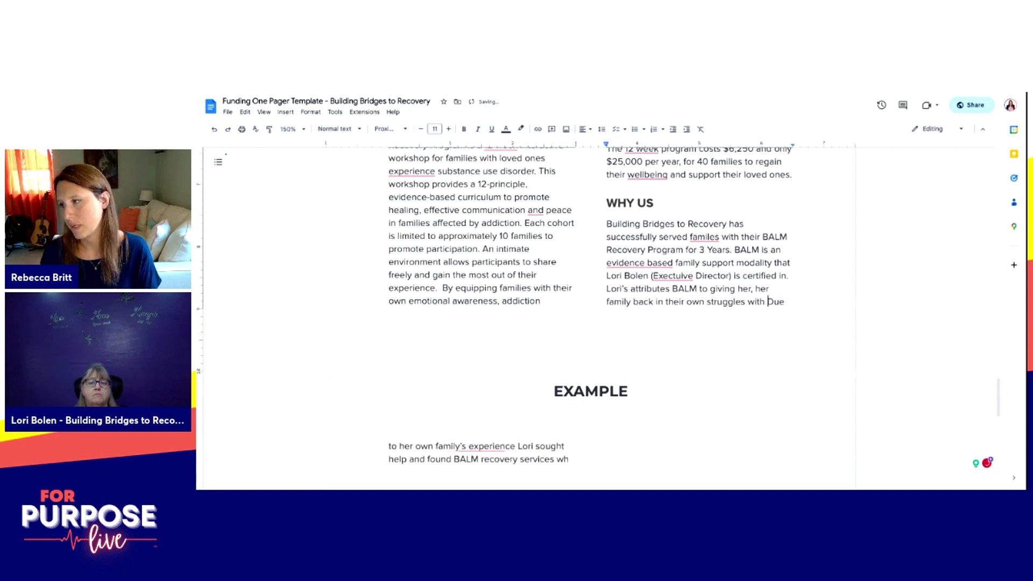
pyautogui.write('D. It is now ')
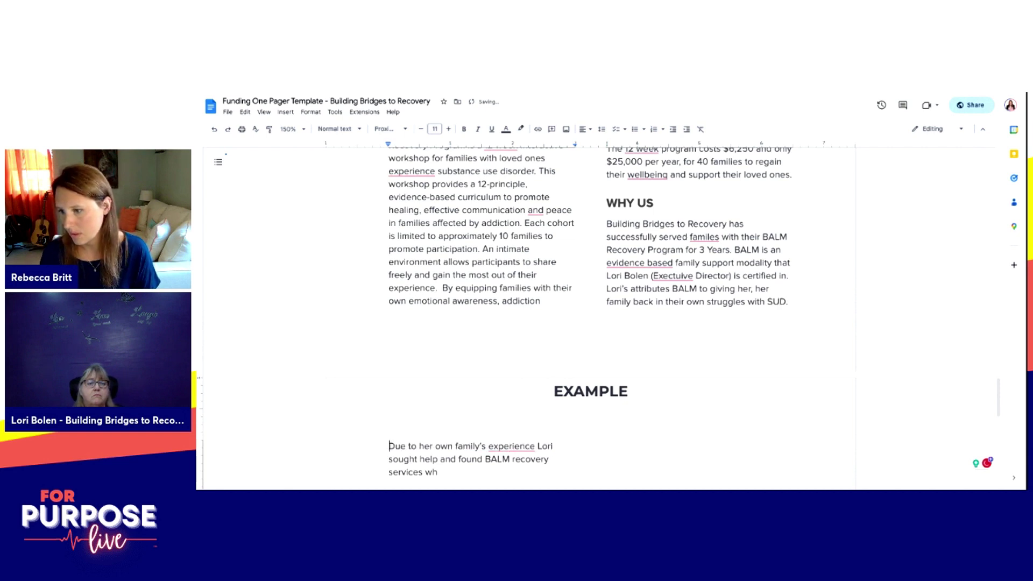
pyautogui.write('her ')
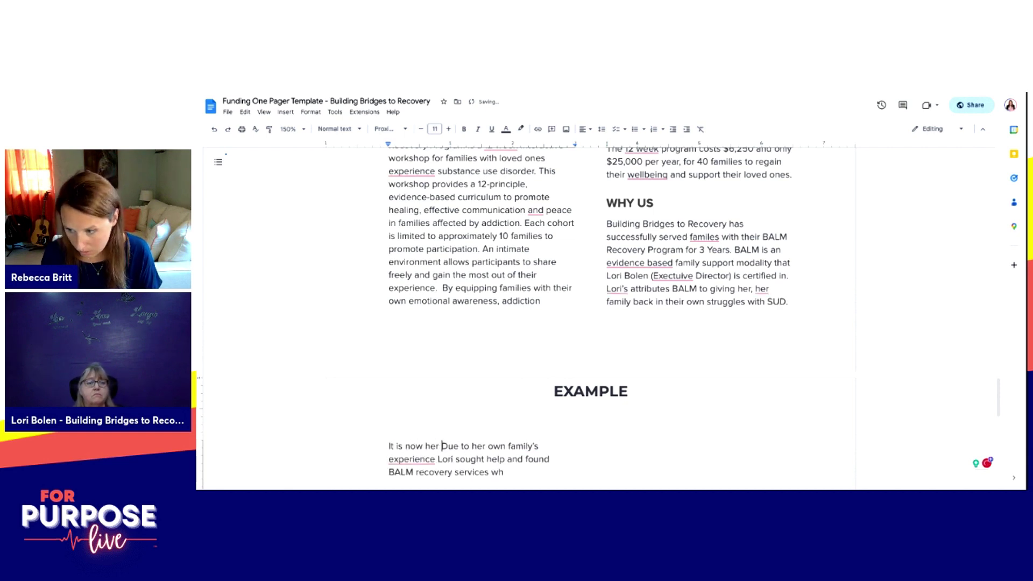
pyautogui.write('personal miss')
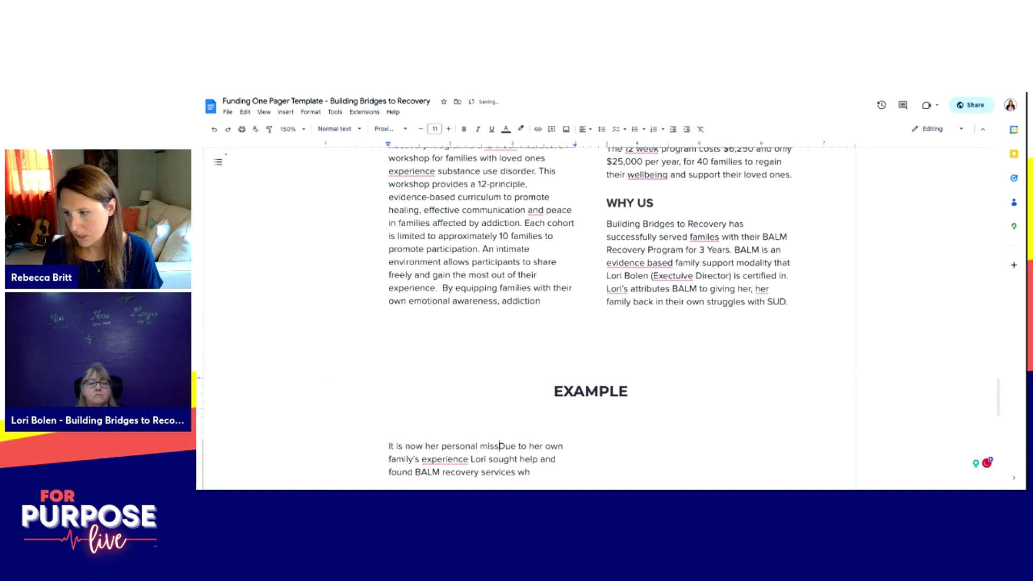
pyautogui.write('ion to share th')
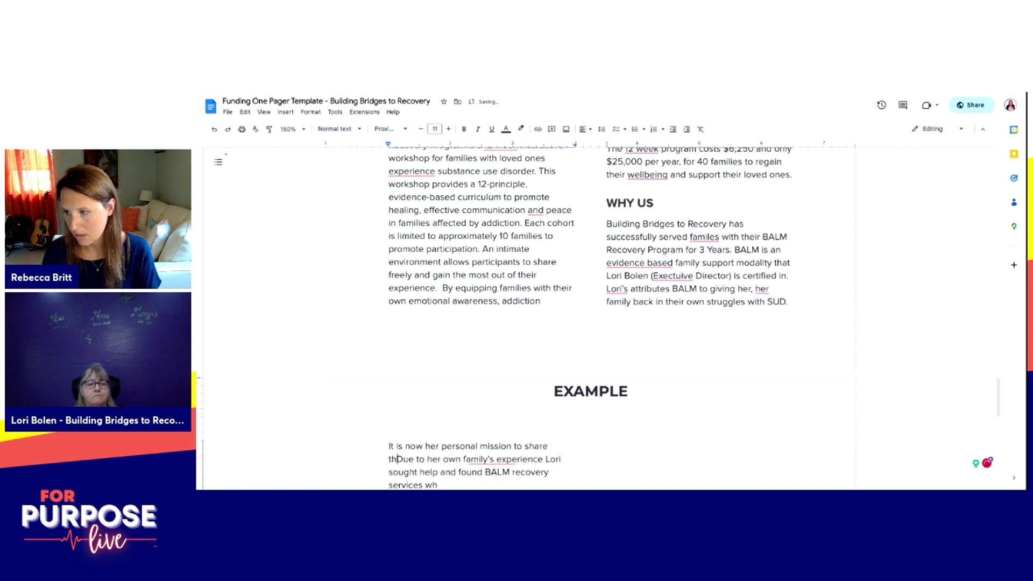
pyautogui.write('is resource')
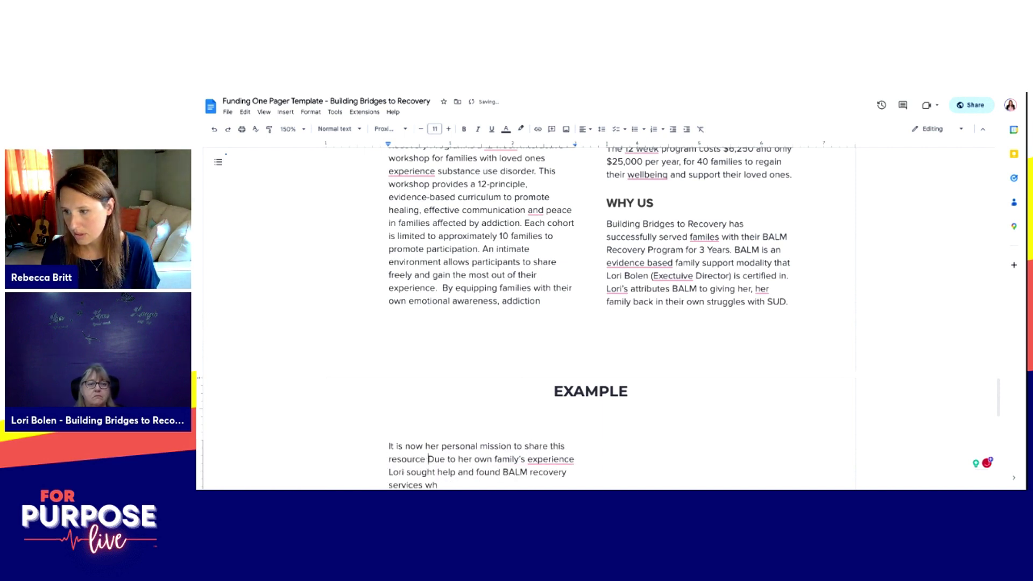
pyautogui.hotkey('ctrl', 'shift', 'End')
pyautogui.write('with others.')
# Step: Dismiss the 'familes' spelling suggestion and accept the hyphenated '12-week' fix
pyautogui.moveTo(766, 222)
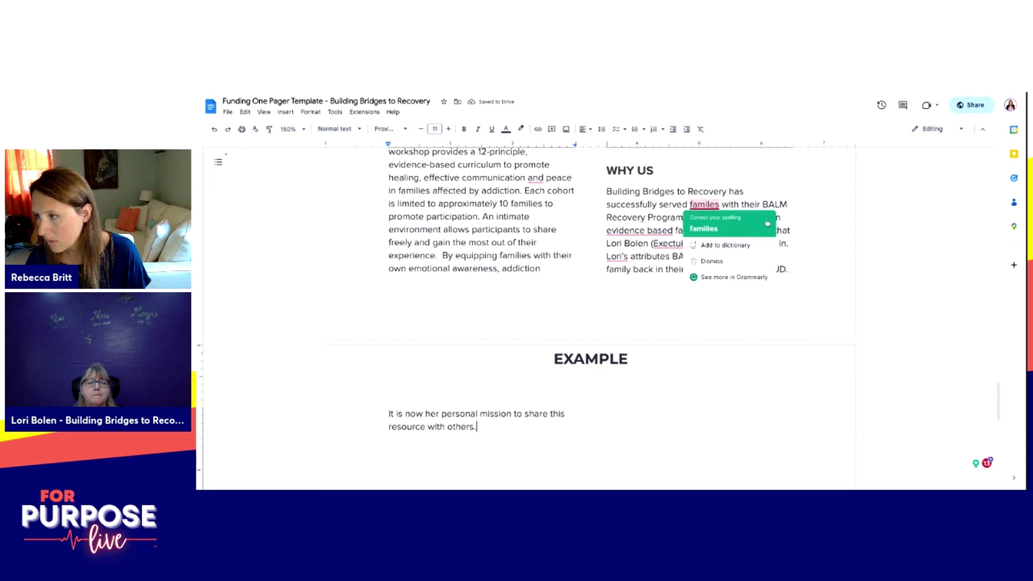
pyautogui.click(780, 204)
pyautogui.scroll(5, 594, 301)
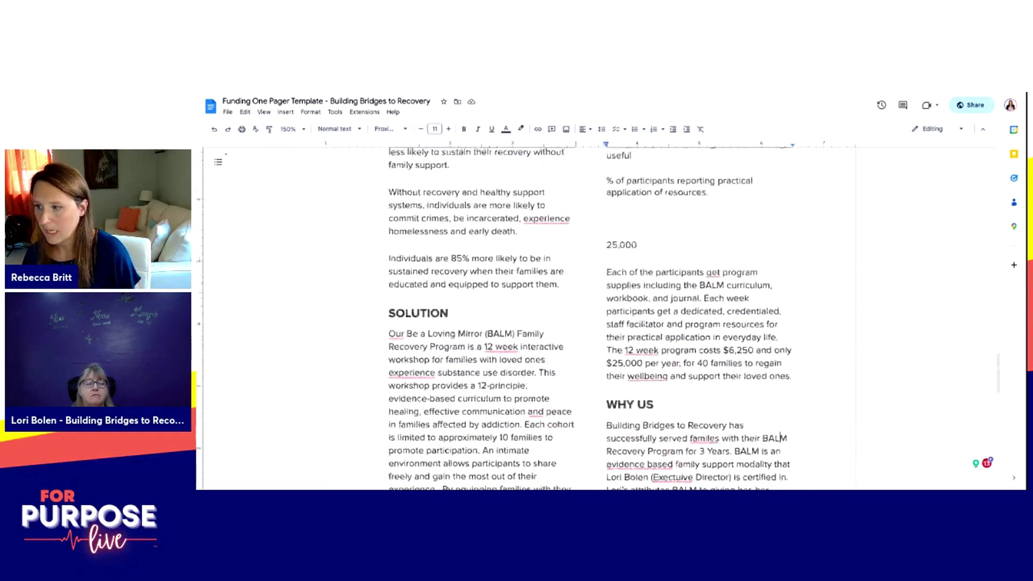
pyautogui.moveTo(641, 351)
pyautogui.click(640, 375)
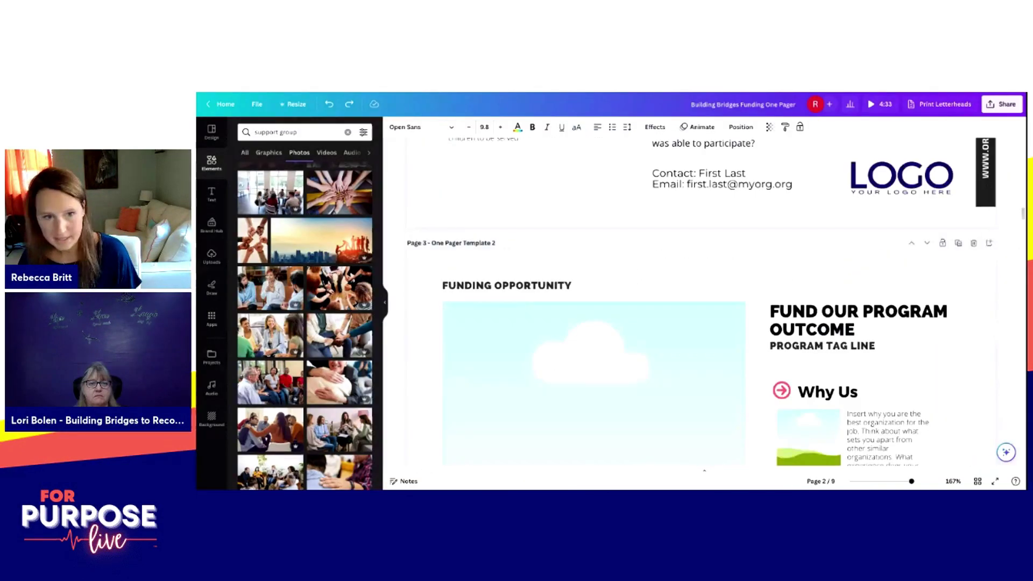
# Step: Scroll the Canva template pages 3 and 4 down to Page 5, One Pager Template 4
pyautogui.scroll(-2, 701, 302)
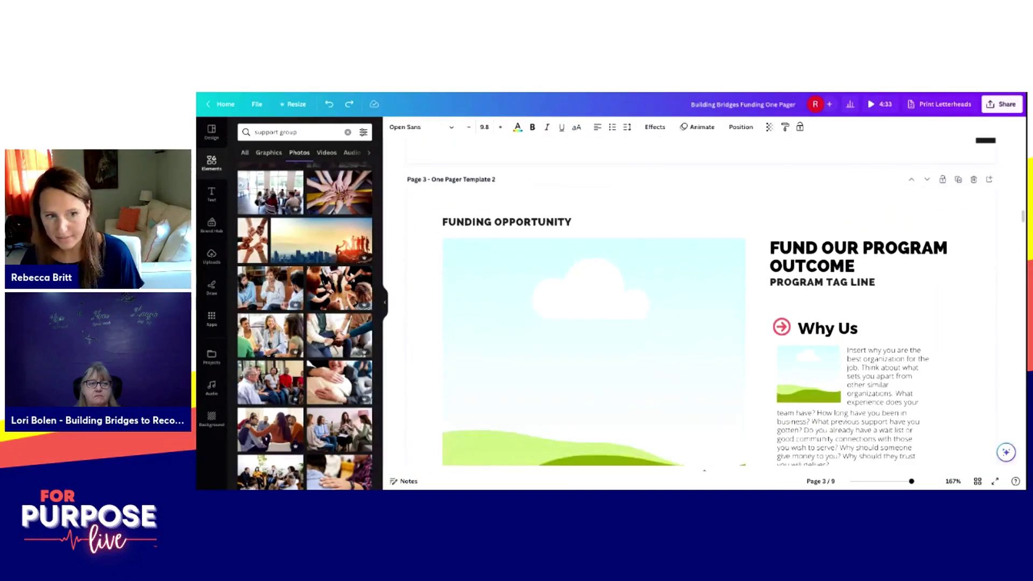
pyautogui.scroll(1, 701, 302)
pyautogui.scroll(-1, 701, 302)
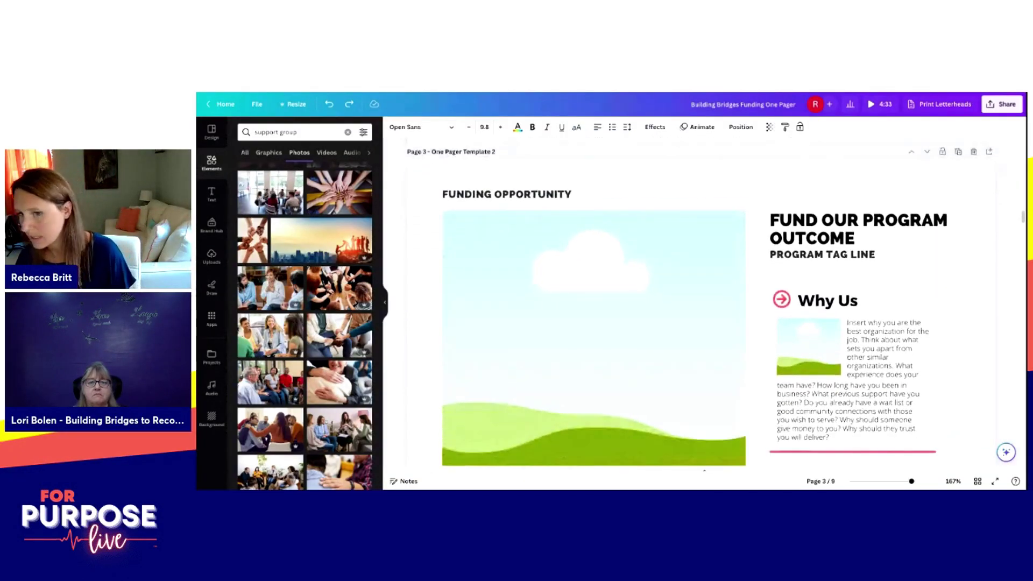
pyautogui.scroll(1, 701, 302)
pyautogui.scroll(-5, 701, 301)
pyautogui.scroll(1, 701, 301)
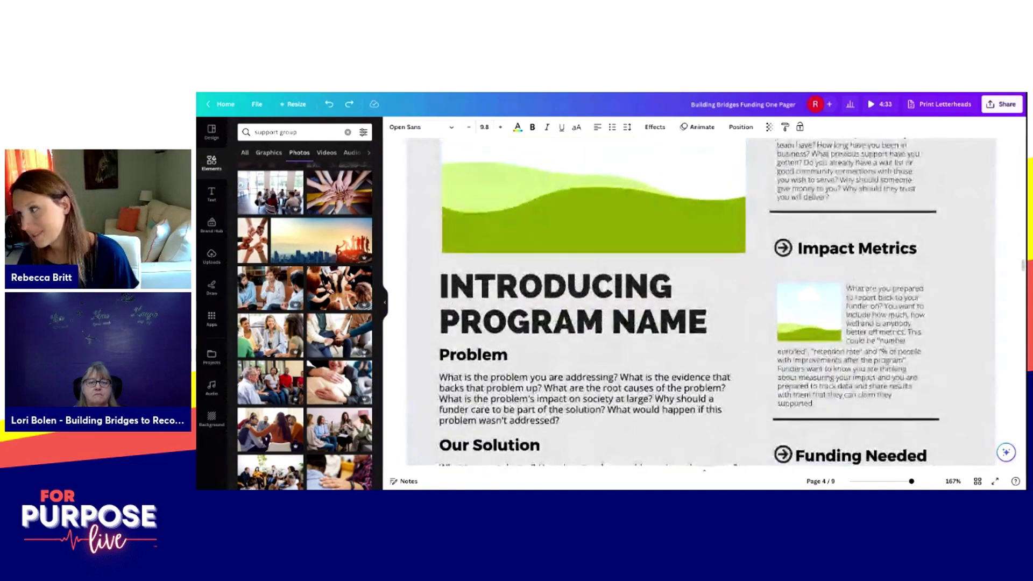
pyautogui.scroll(-10, 701, 302)
pyautogui.scroll(-1, 701, 302)
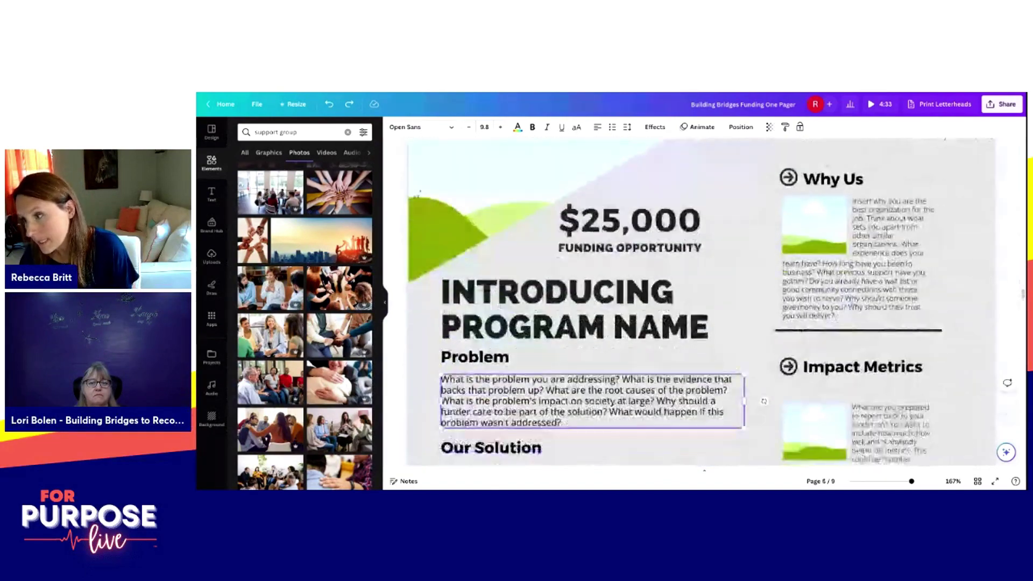
pyautogui.scroll(3, 700, 302)
pyautogui.scroll(1, 701, 302)
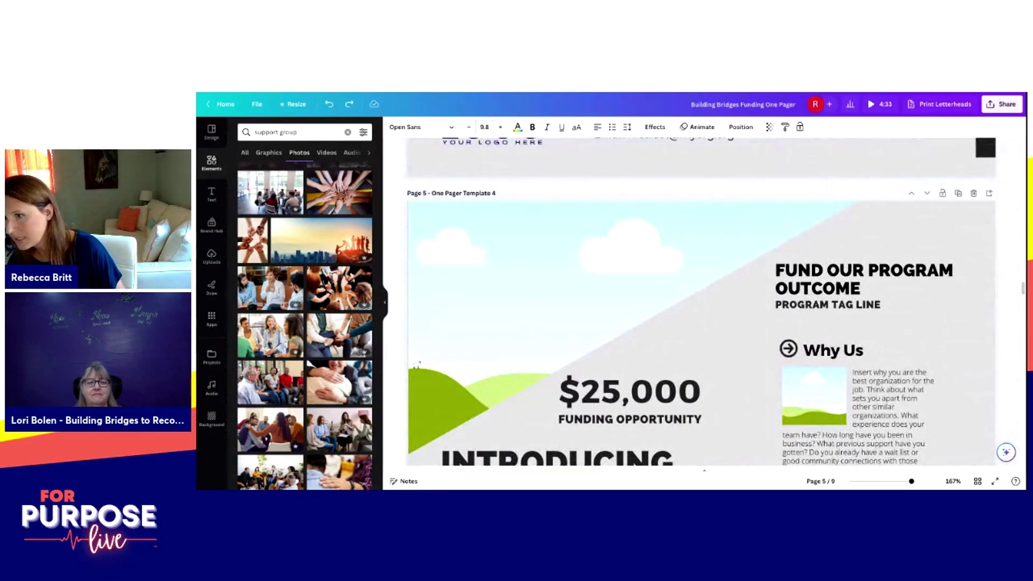
pyautogui.scroll(-3, 701, 302)
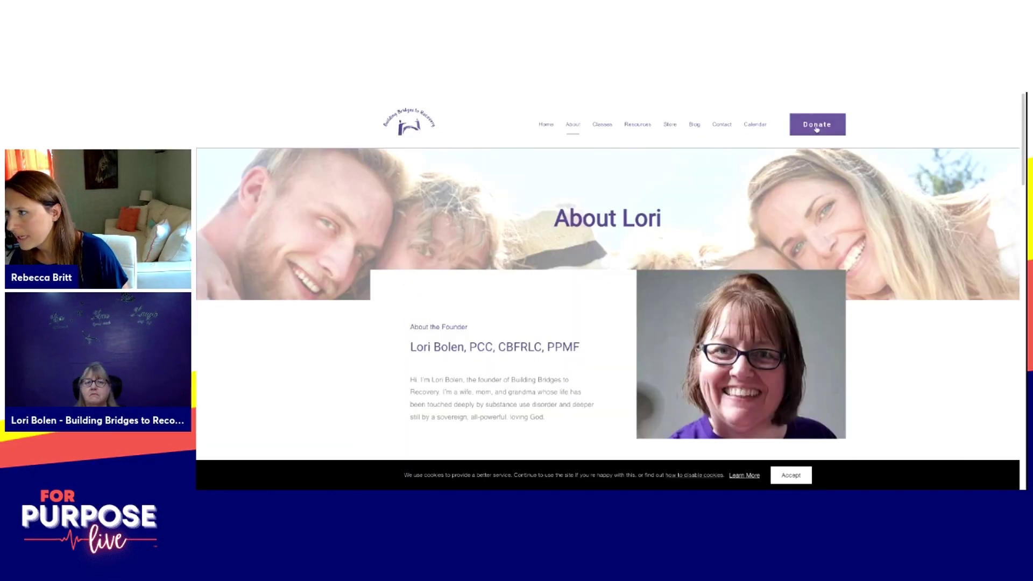
pyautogui.hotkey('ctrl', 'Tab')
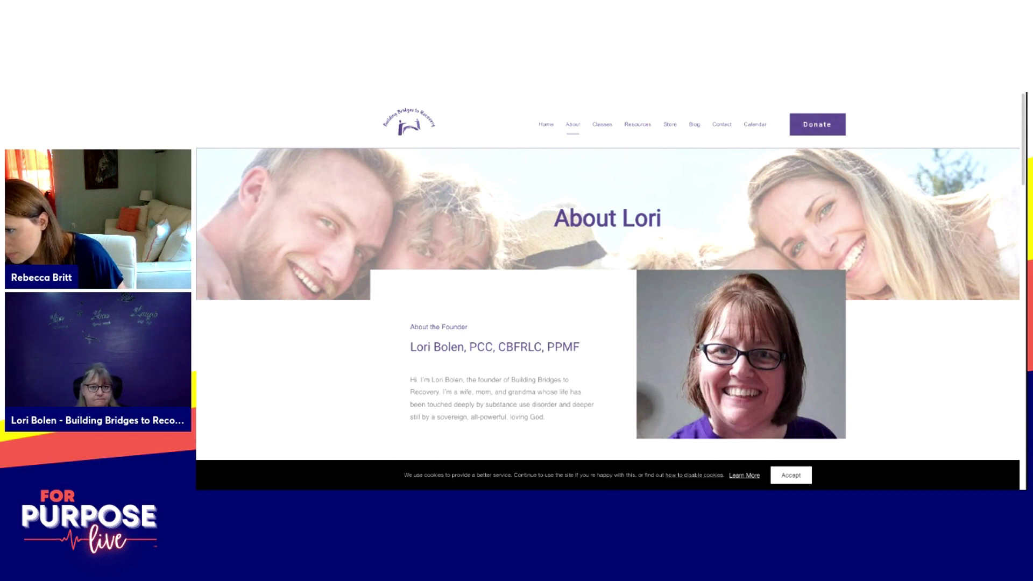
pyautogui.hotkey('ctrl', 'Tab')
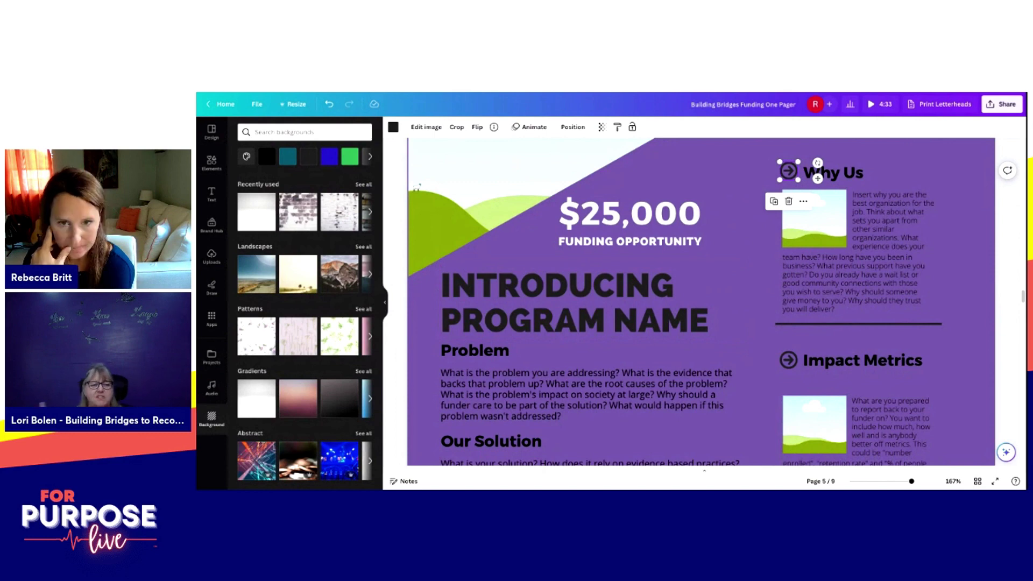
# Step: Browse the background options for Page 5's purple background
pyautogui.scroll(3, 701, 301)
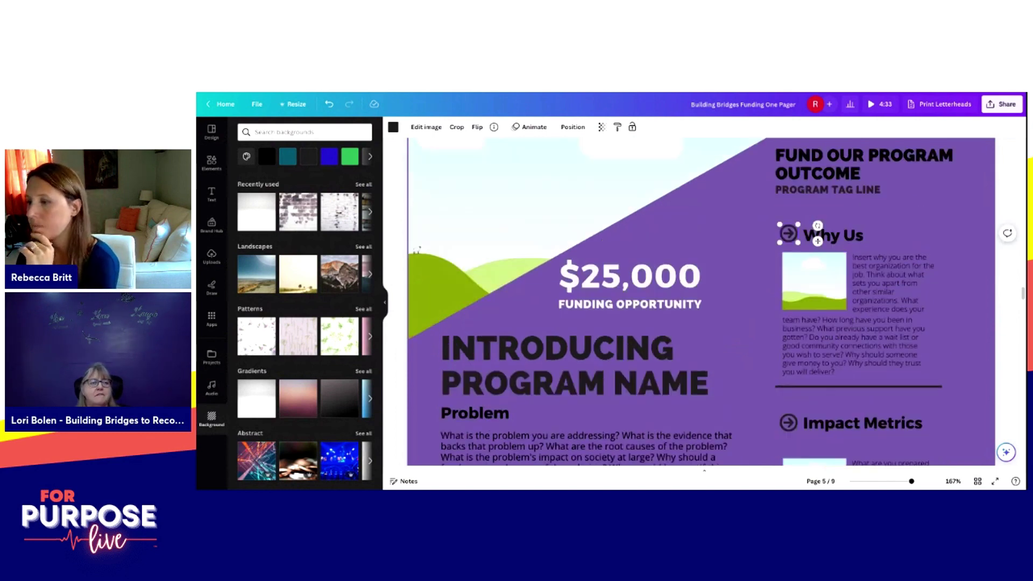
pyautogui.scroll(-8, 701, 302)
pyautogui.scroll(-2, 701, 302)
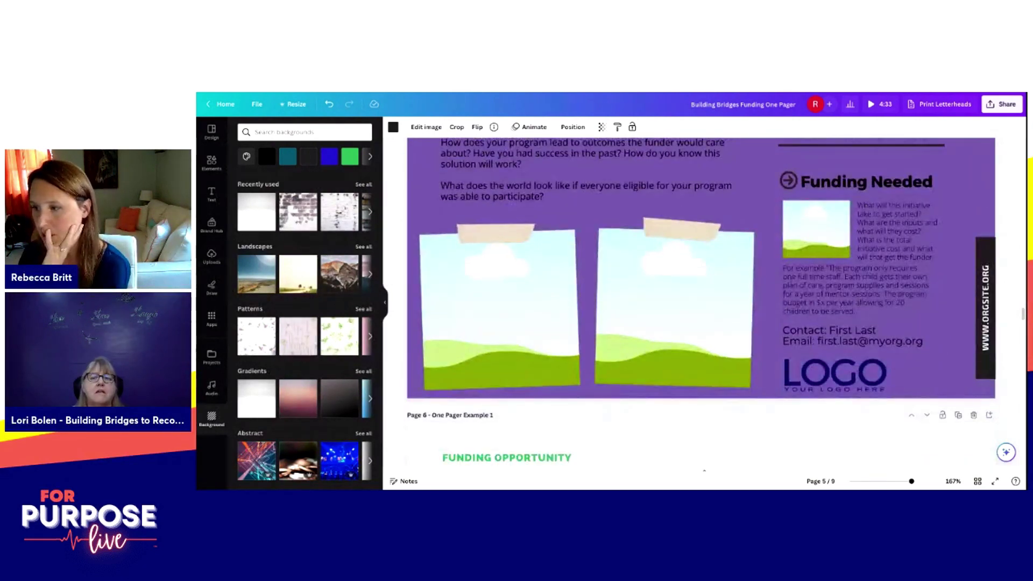
pyautogui.scroll(6, 701, 301)
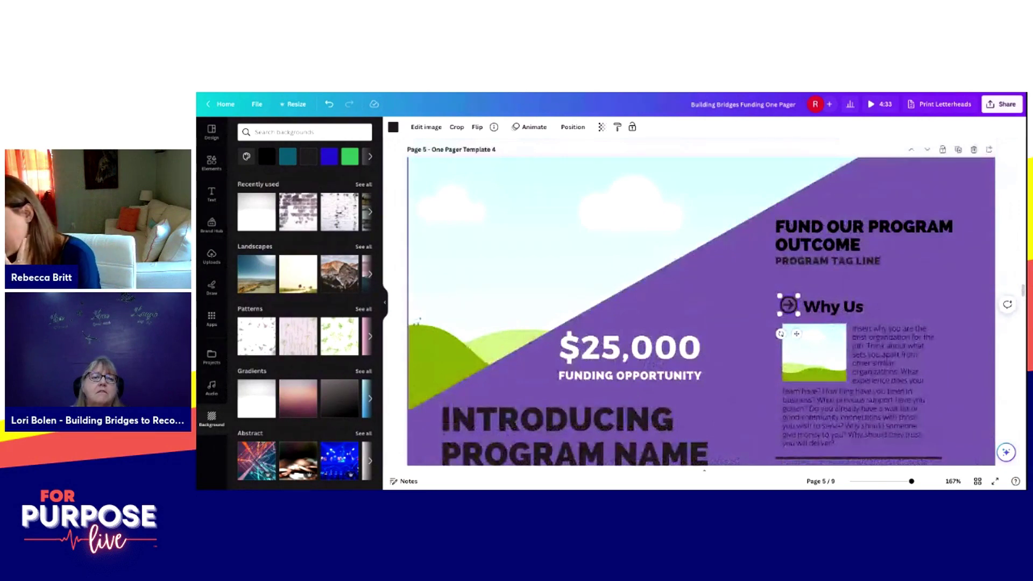
# Step: Browse the Elements panel for a group photo for the top-left image area
pyautogui.click(211, 161)
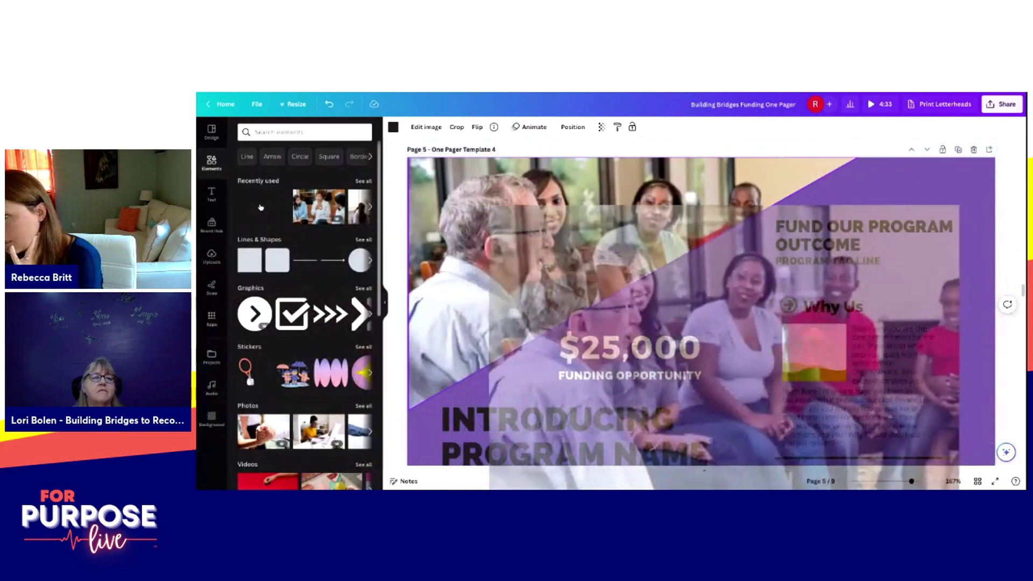
pyautogui.scroll(-1, 701, 301)
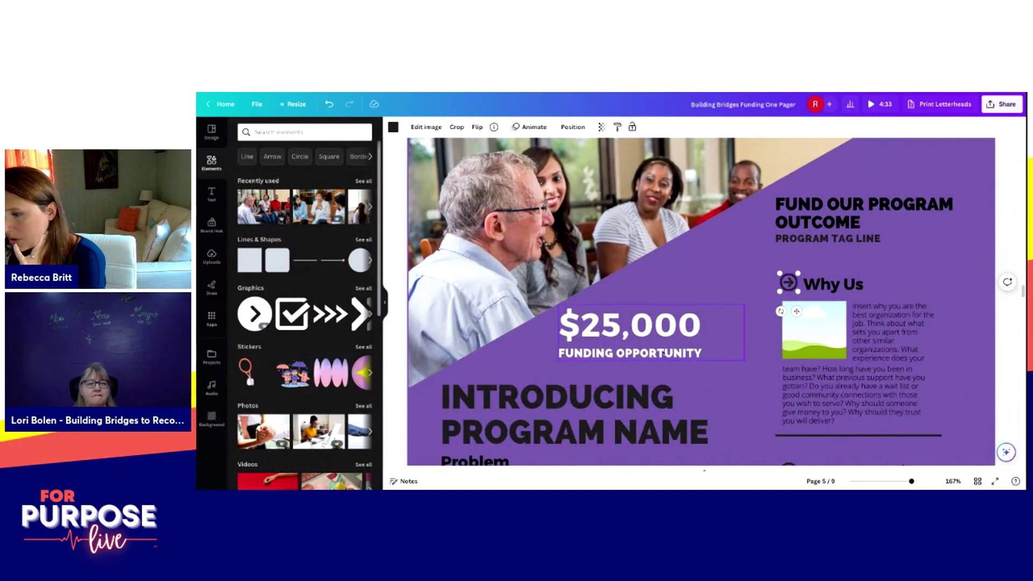
pyautogui.scroll(-1, 605, 439)
pyautogui.scroll(-1, 605, 439)
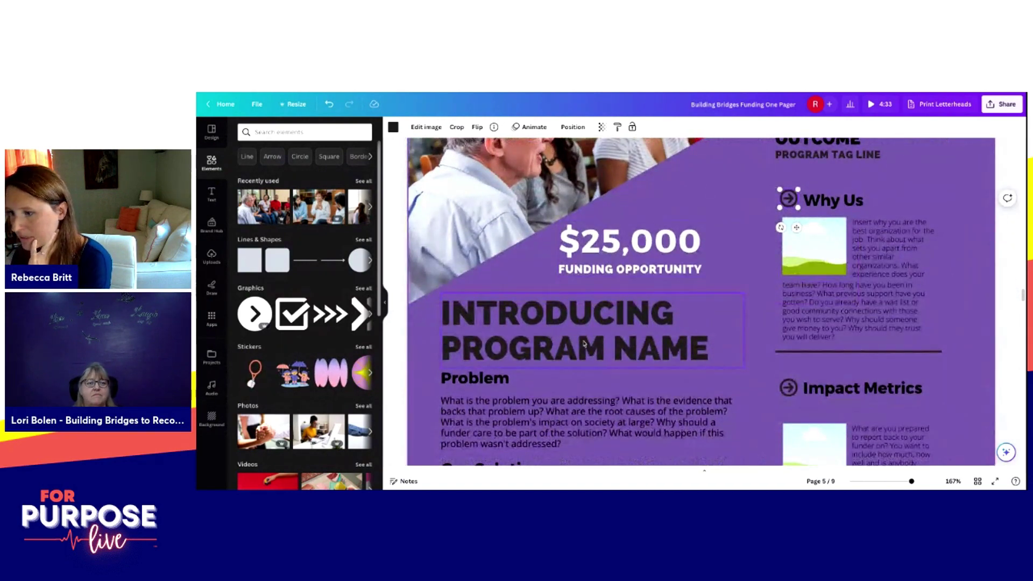
pyautogui.scroll(-2, 690, 427)
pyautogui.scroll(-6, 691, 428)
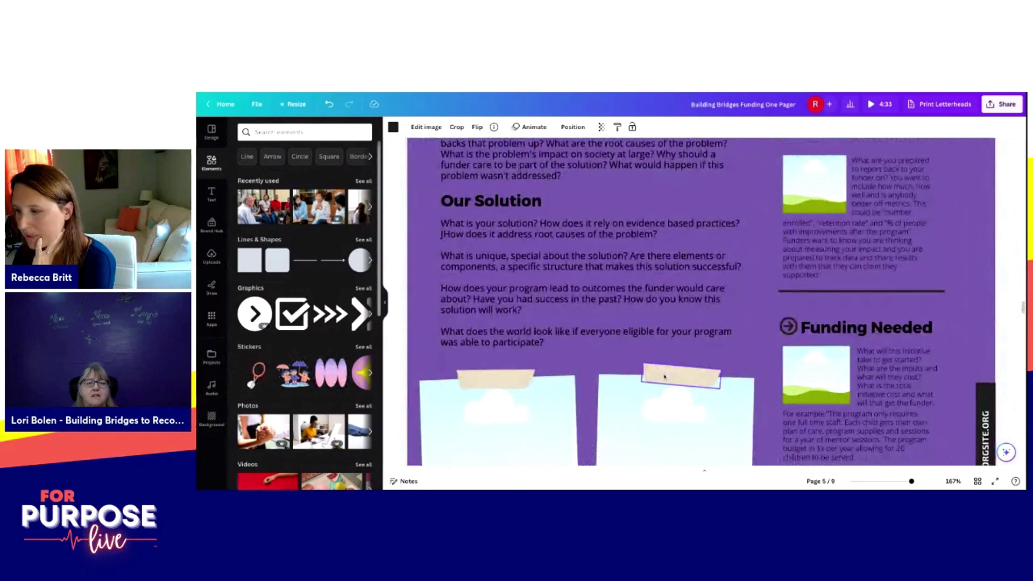
pyautogui.scroll(10, 700, 379)
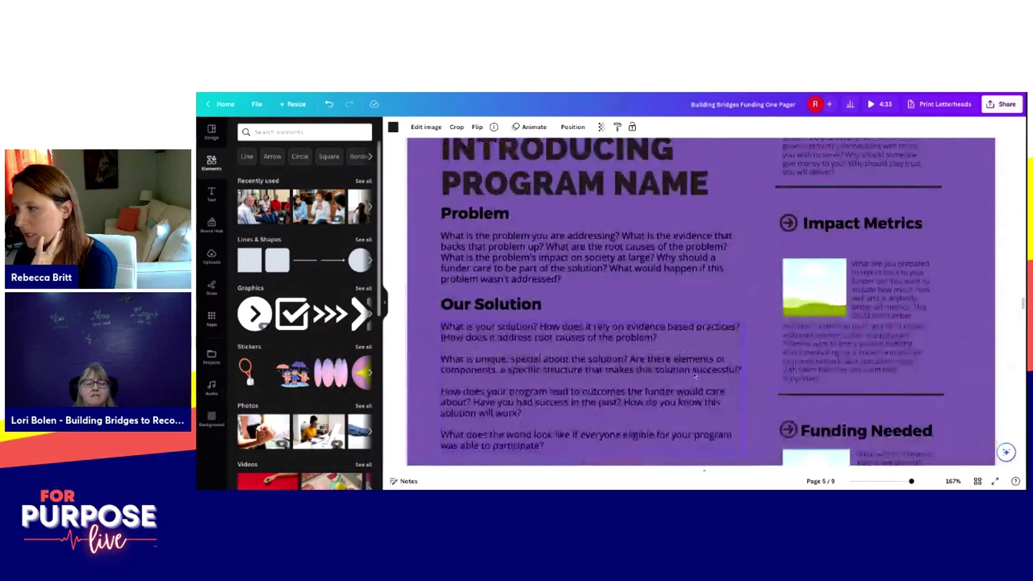
pyautogui.scroll(5, 693, 375)
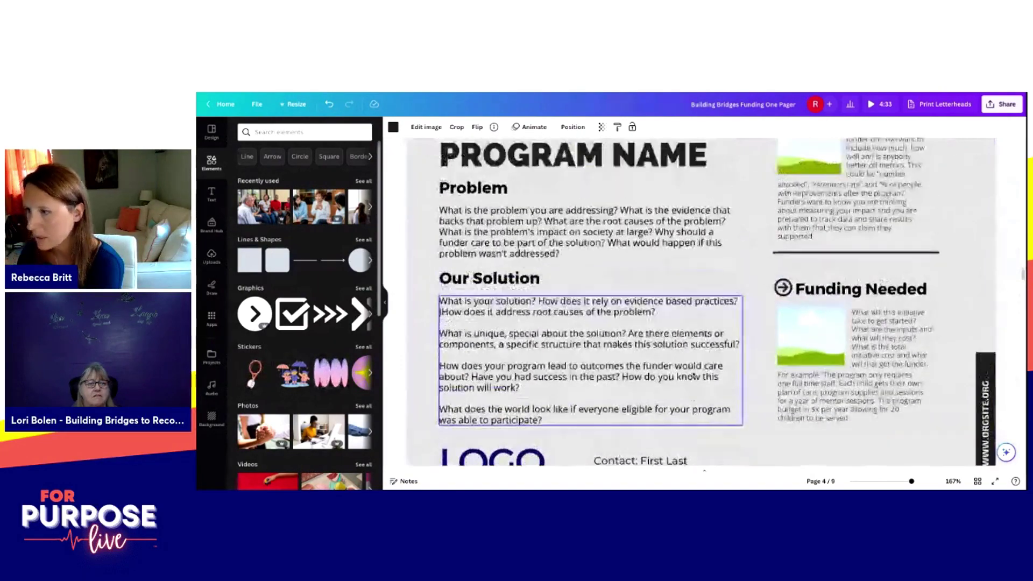
pyautogui.scroll(-5, 693, 375)
pyautogui.scroll(-4, 711, 373)
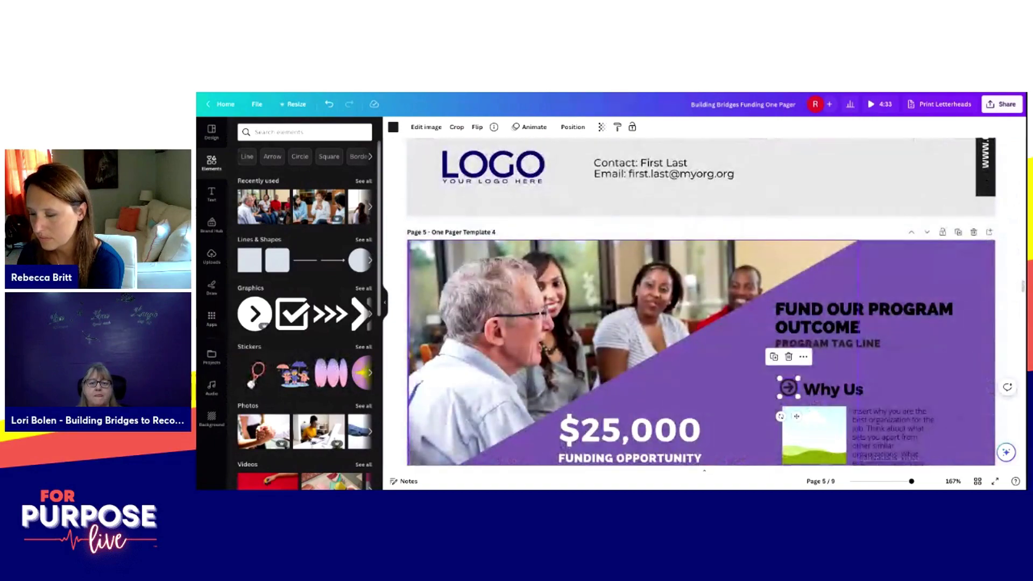
pyautogui.scroll(-3, 712, 372)
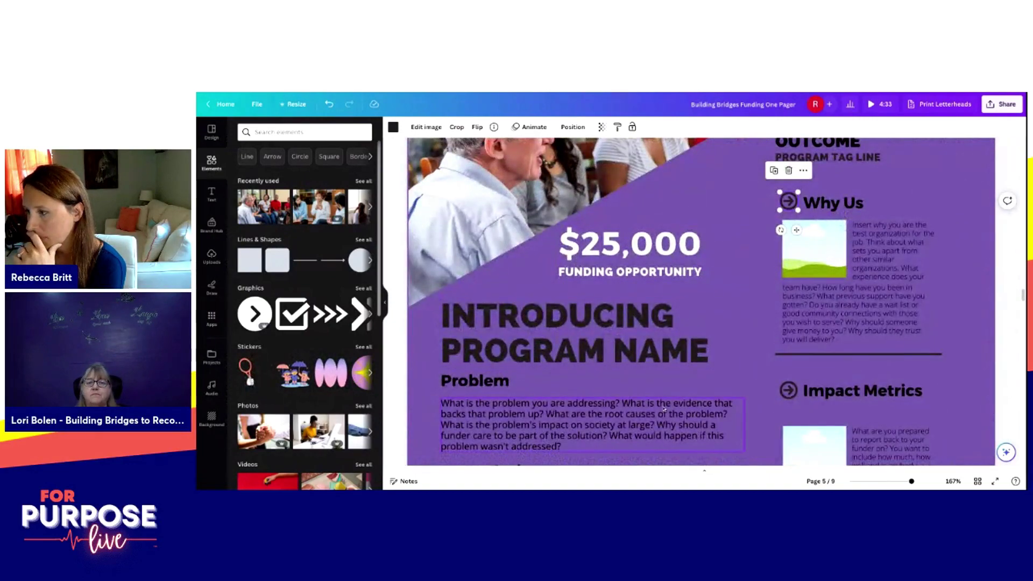
pyautogui.scroll(-1, 664, 401)
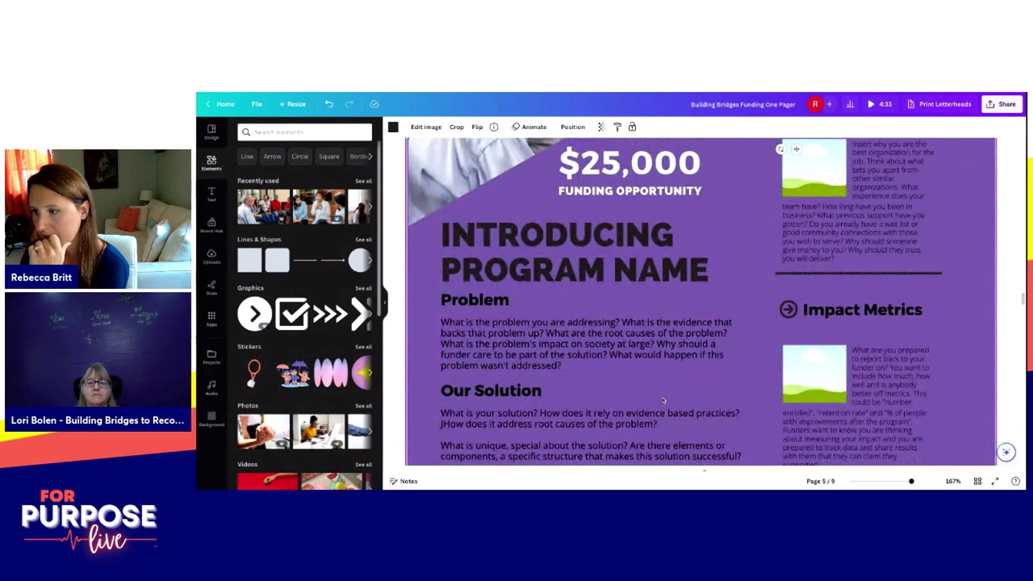
pyautogui.scroll(-5, 699, 302)
pyautogui.scroll(2, 700, 301)
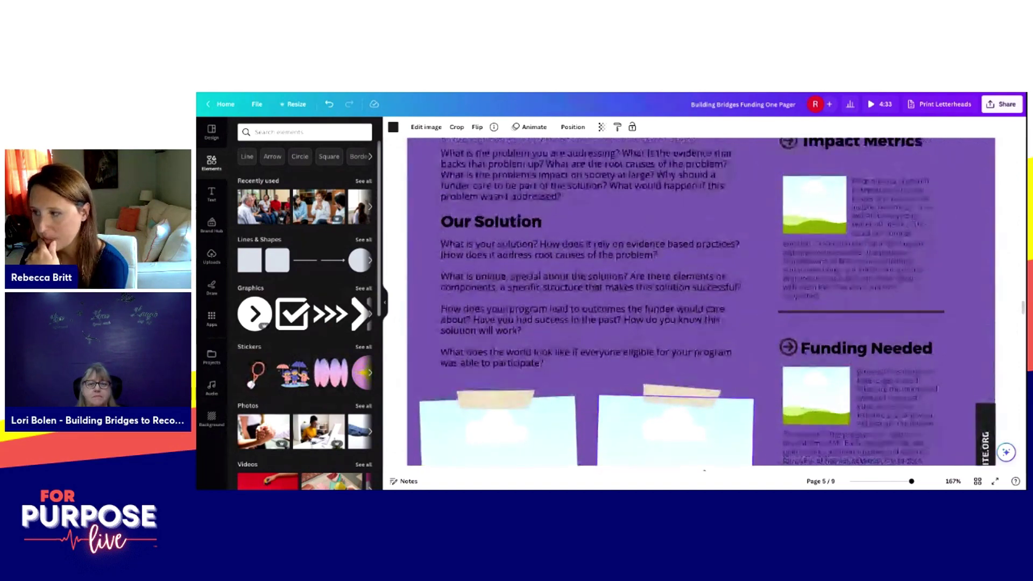